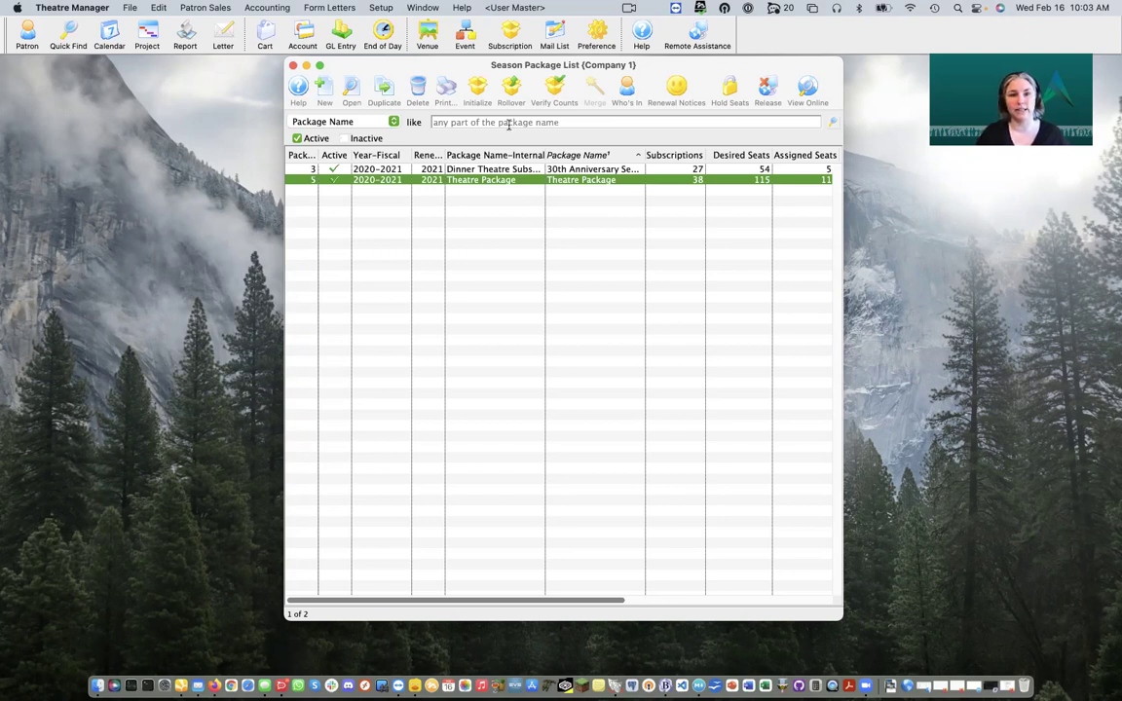
Search the event list for event codes starting with 22- and open the event Control House 2022 (22-CON)
{"action": "left_click", "coordinate": [466, 43]}
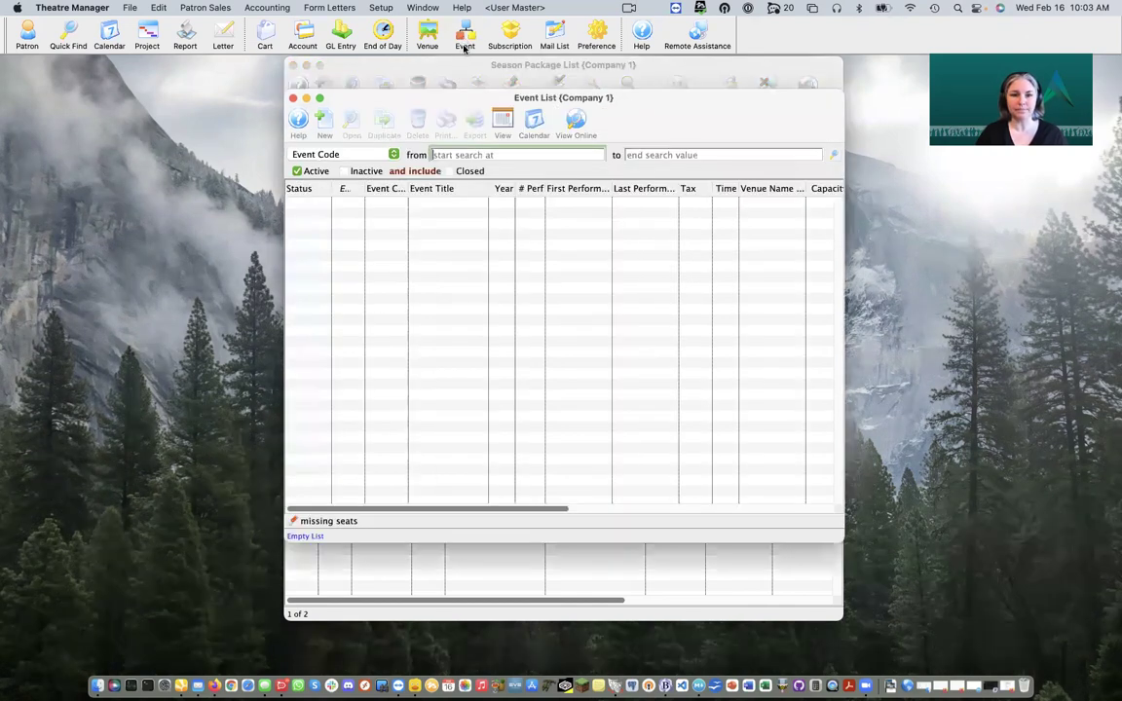
{"action": "type", "text": "22-"}
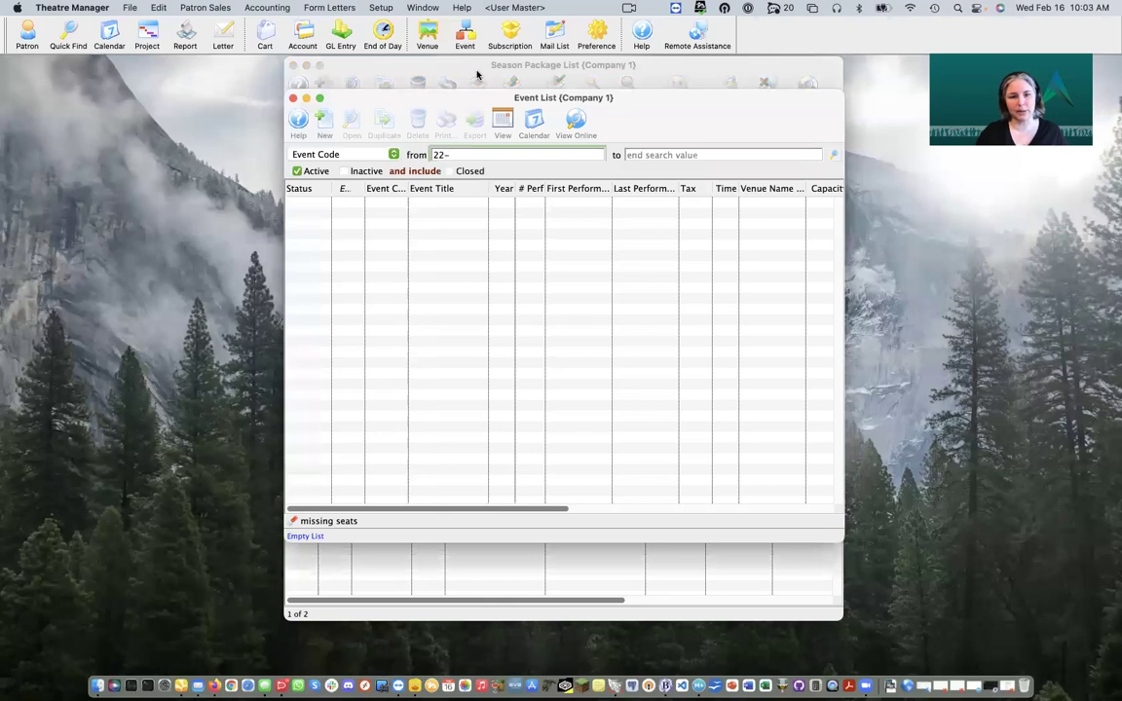
{"action": "key", "text": "Return"}
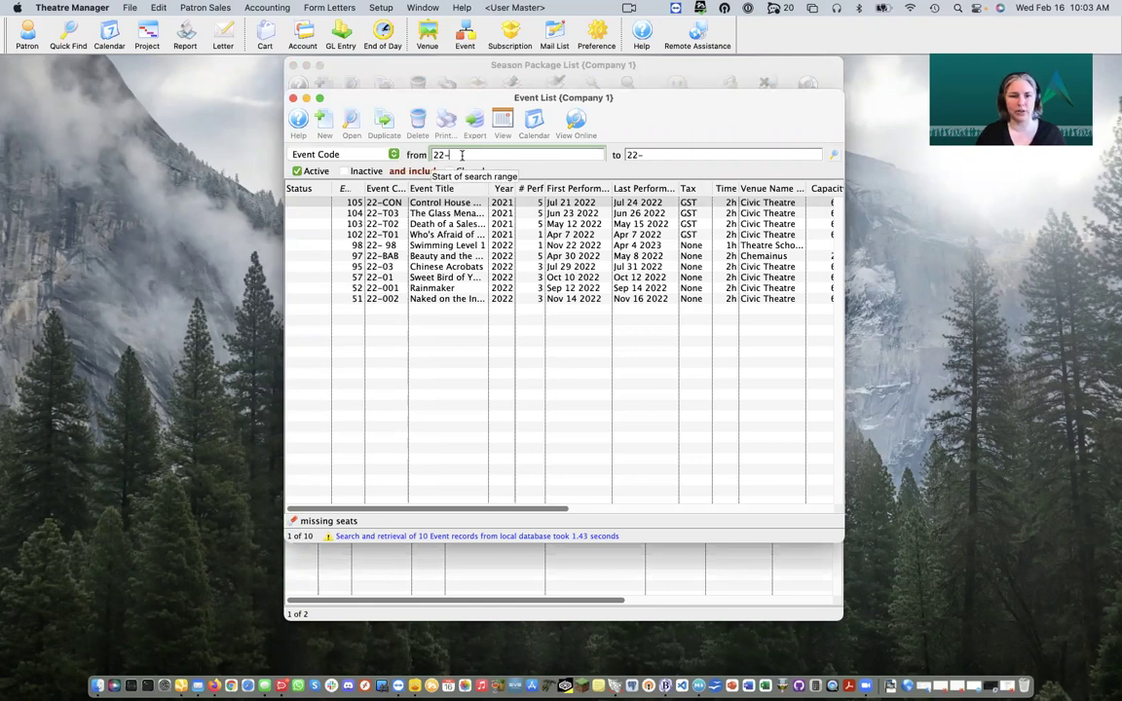
{"action": "left_click", "coordinate": [451, 205]}
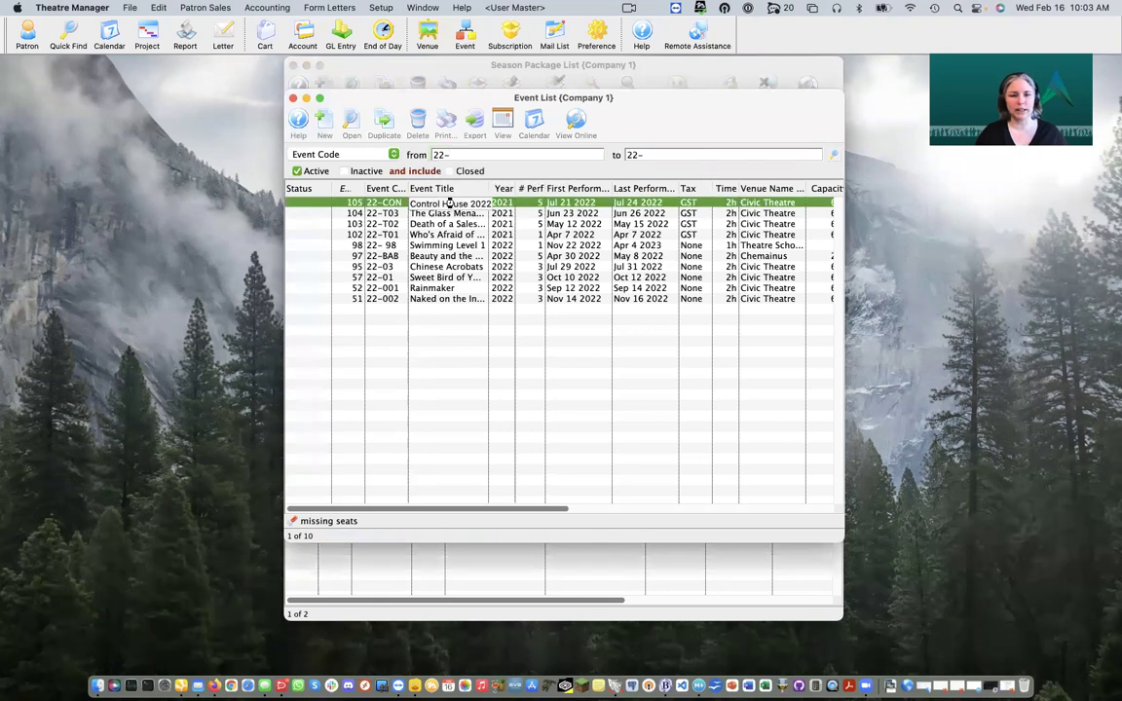
{"action": "double_click", "coordinate": [448, 203]}
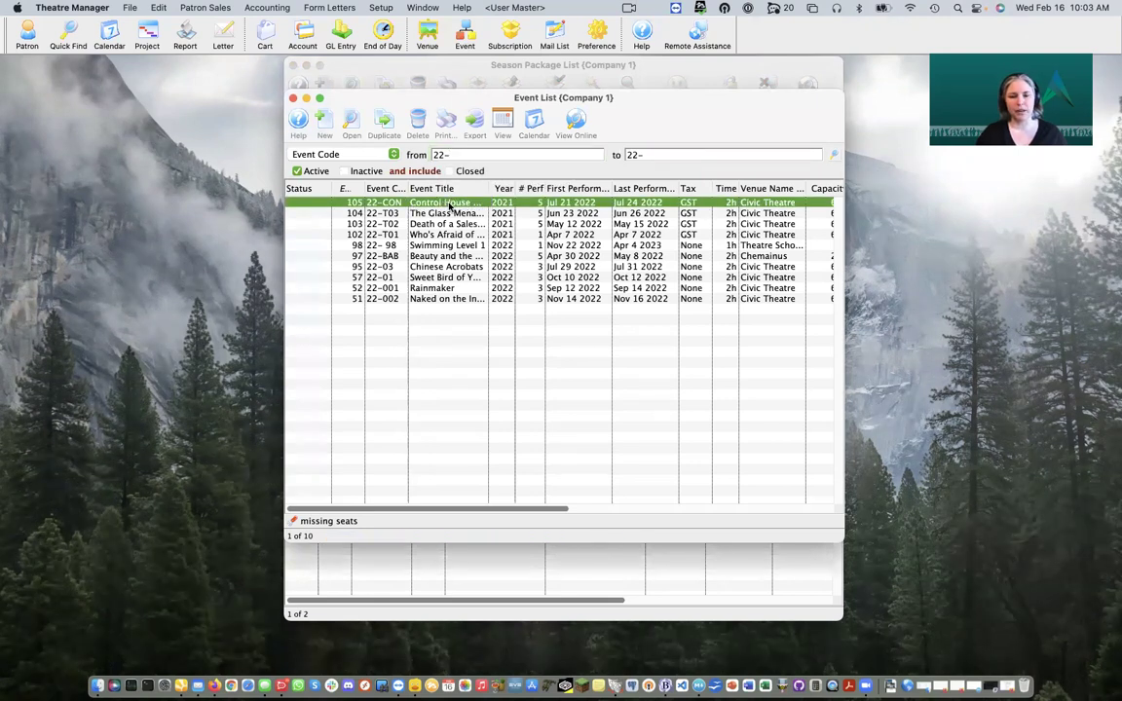
{"action": "left_click_drag", "start_coordinate": [795, 198], "coordinate": [674, 163]}
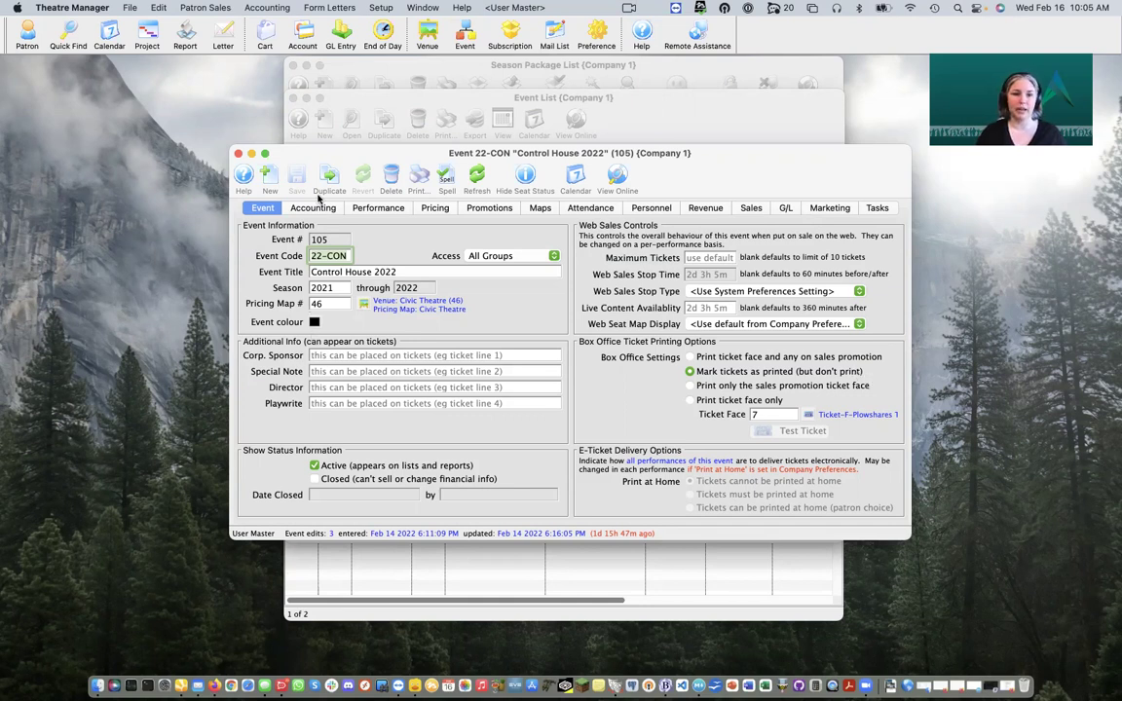
Review the event's accounting setup, comparing the general ledger accounts for Regular, Season and Other-Type 1 tickets
{"action": "left_click", "coordinate": [314, 209]}
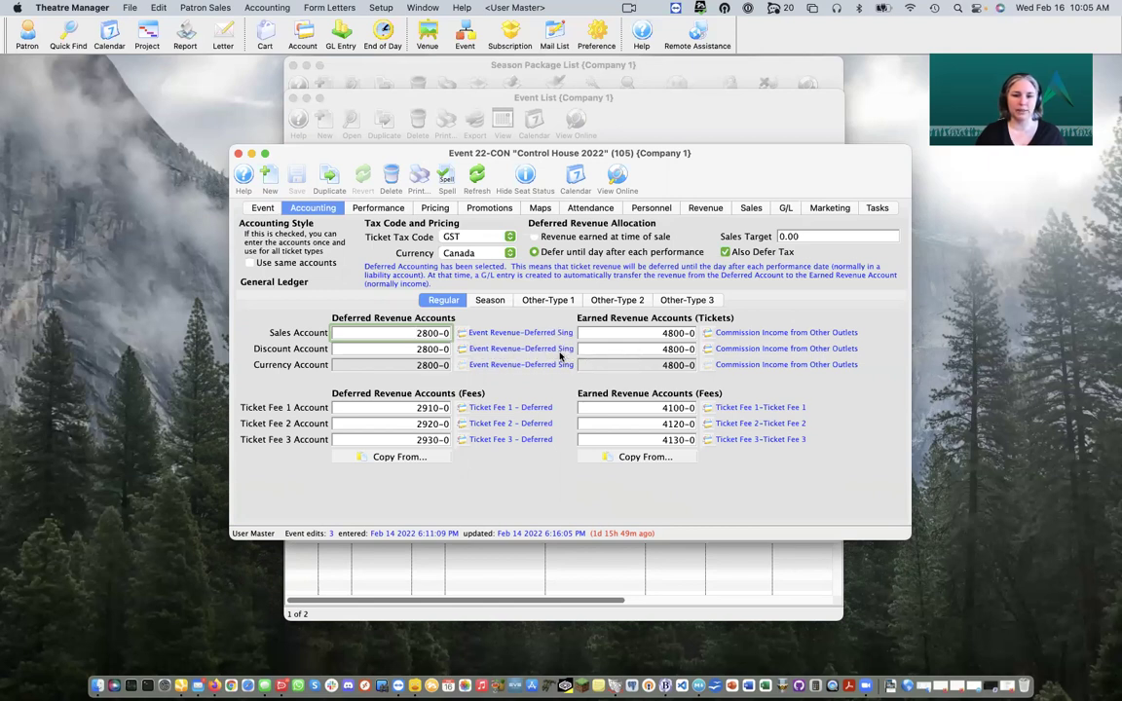
{"action": "left_click", "coordinate": [495, 302]}
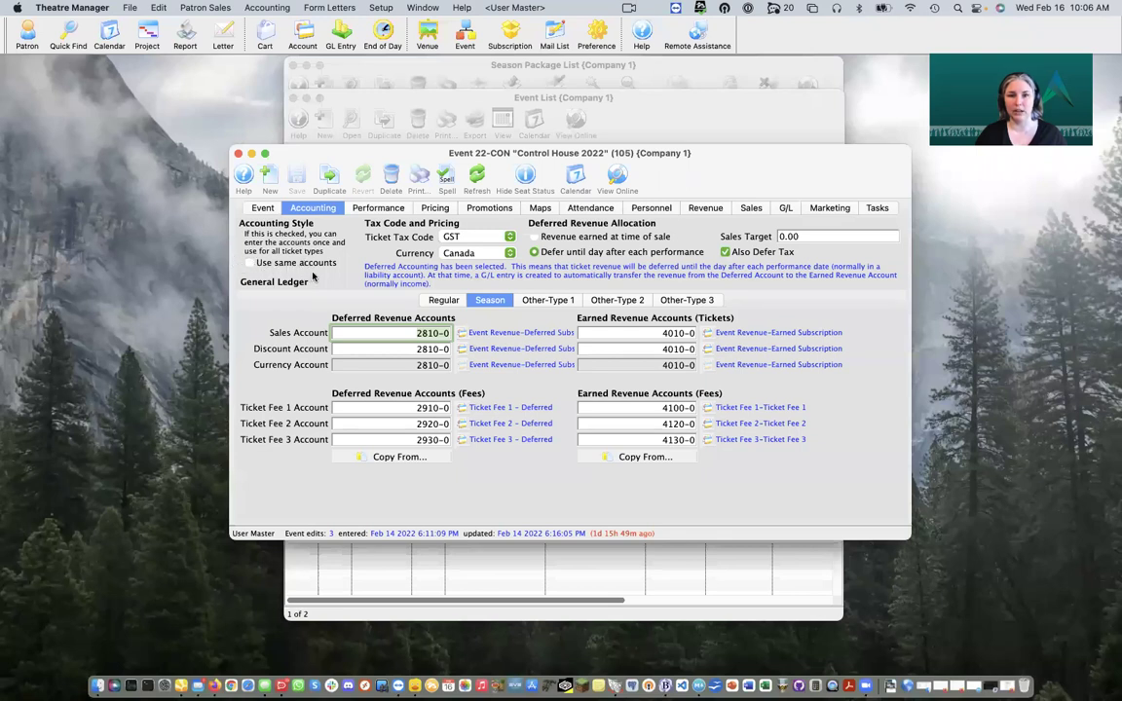
{"action": "left_click", "coordinate": [566, 304]}
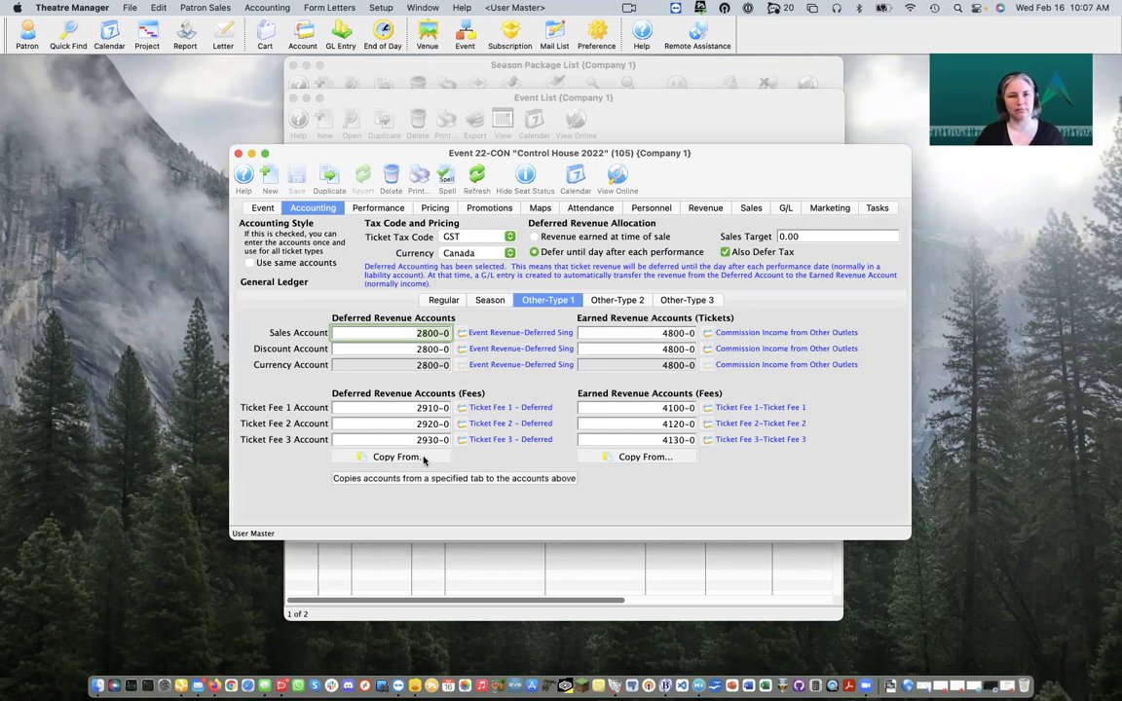
{"action": "left_click", "coordinate": [453, 301]}
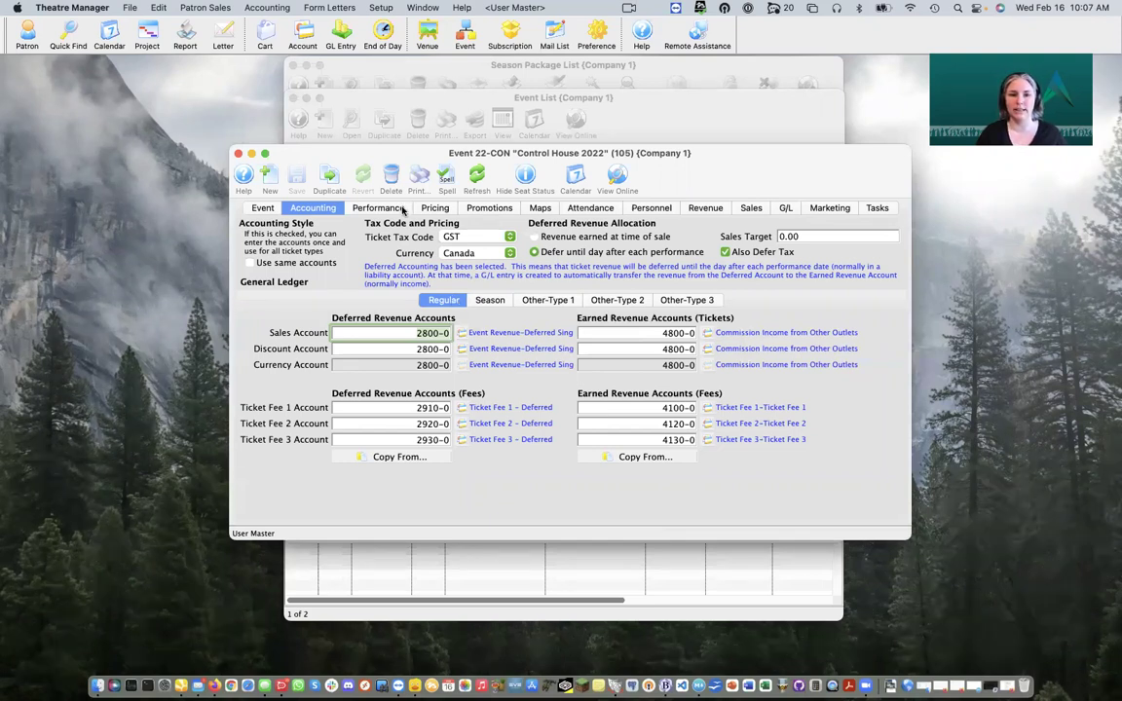
Review the settings of all five Control House performances, then inspect the 1-THU performance's setup and close its details
{"action": "left_click", "coordinate": [400, 208]}
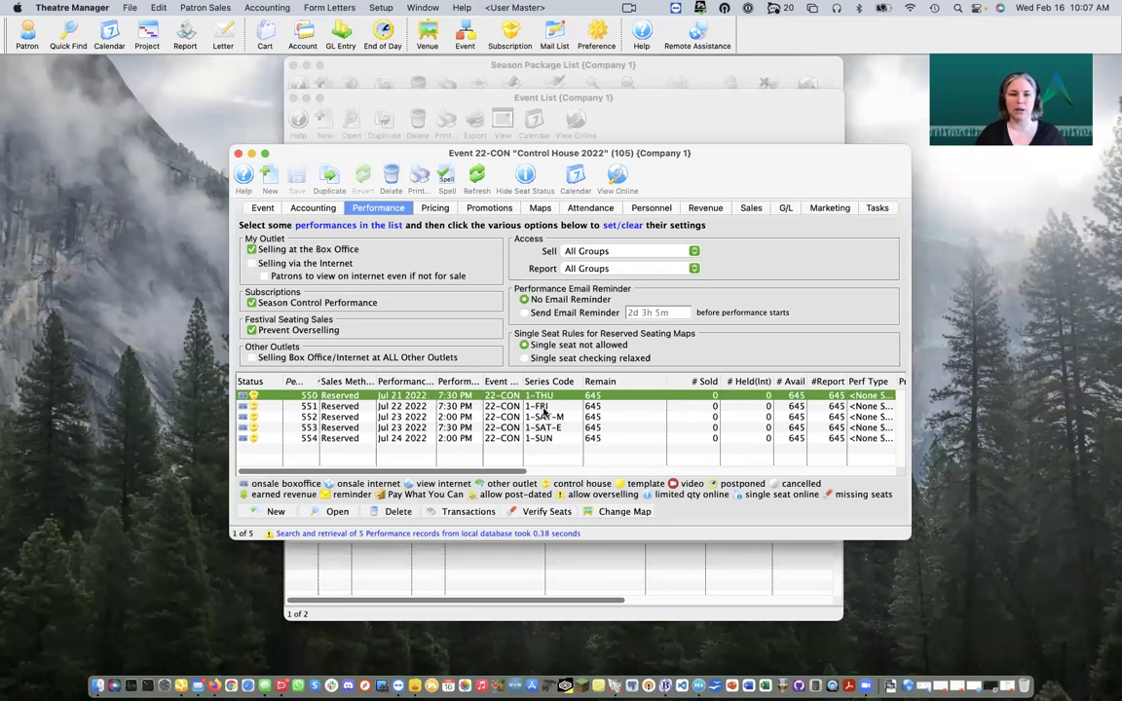
{"action": "left_click", "coordinate": [543, 437], "text": "shift"}
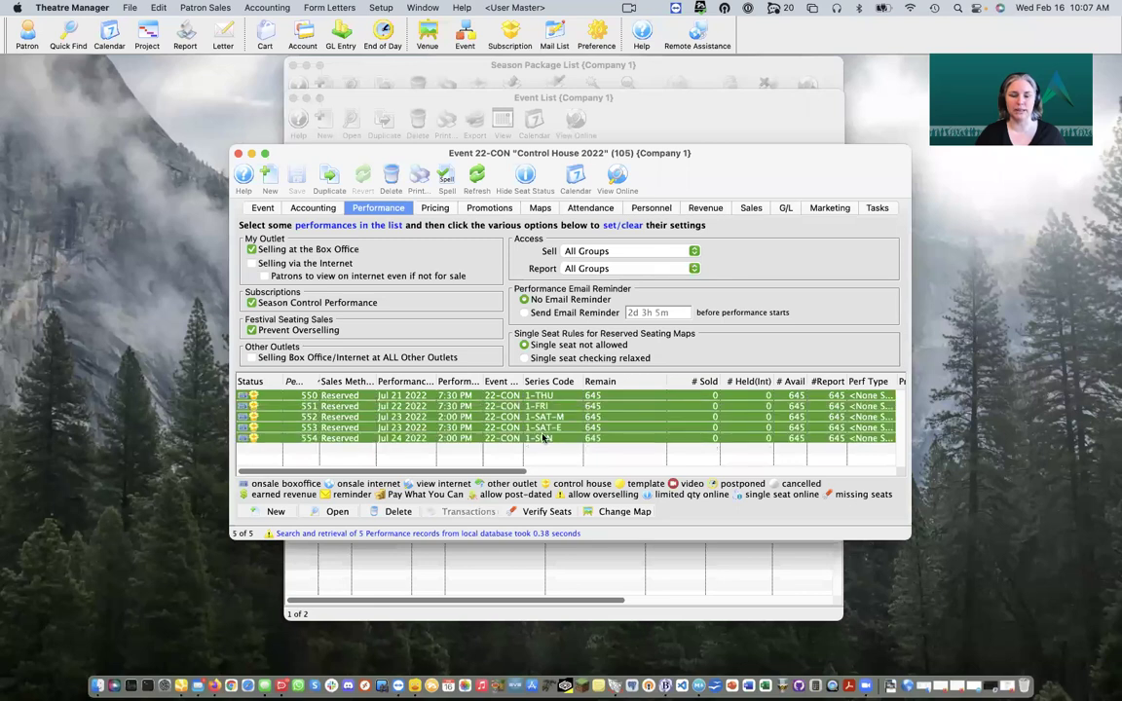
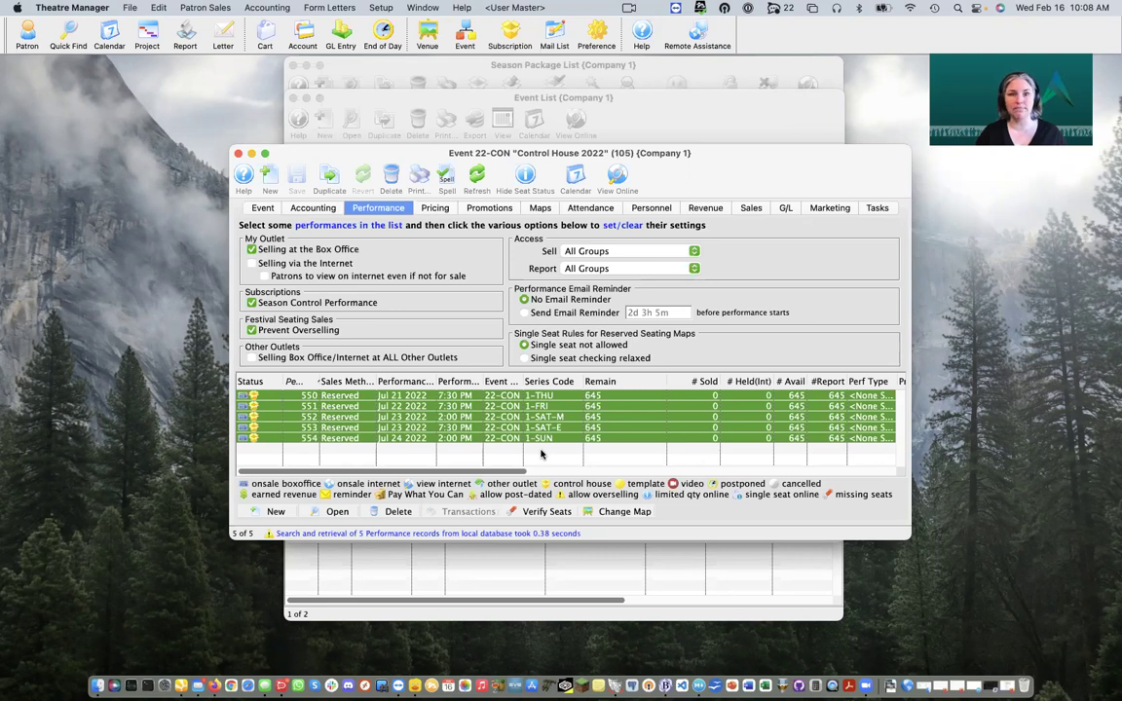
{"action": "left_click", "coordinate": [538, 395]}
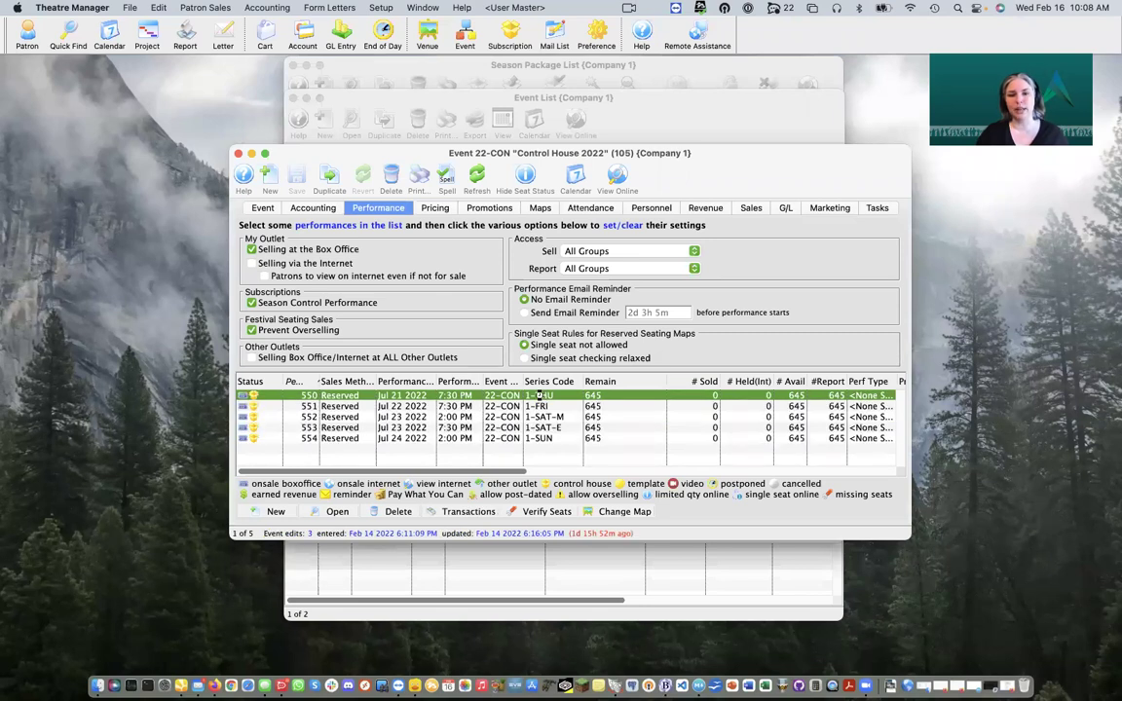
{"action": "double_click", "coordinate": [539, 396]}
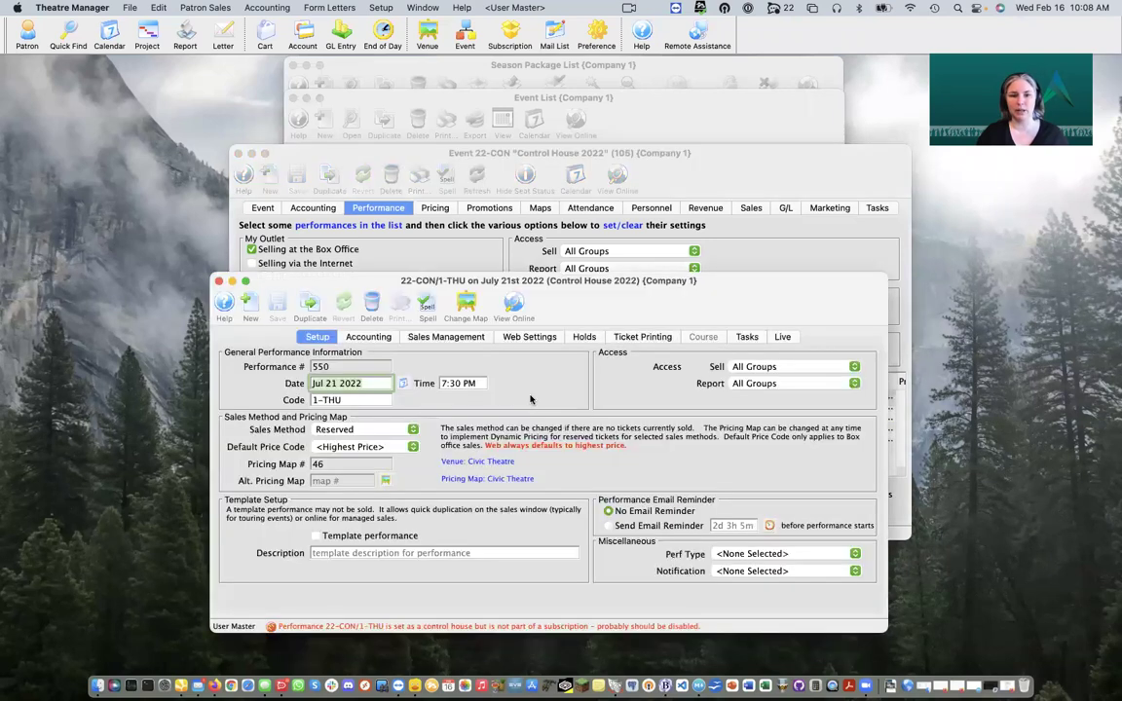
{"action": "left_click", "coordinate": [372, 401]}
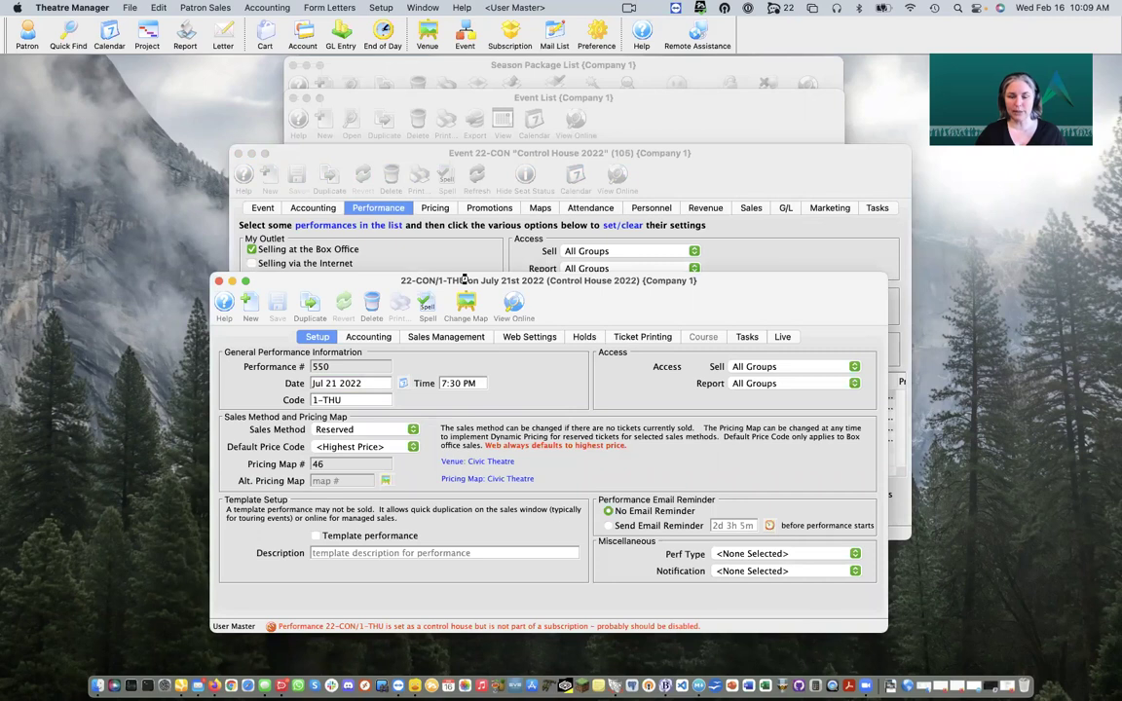
{"action": "key", "text": "super+w"}
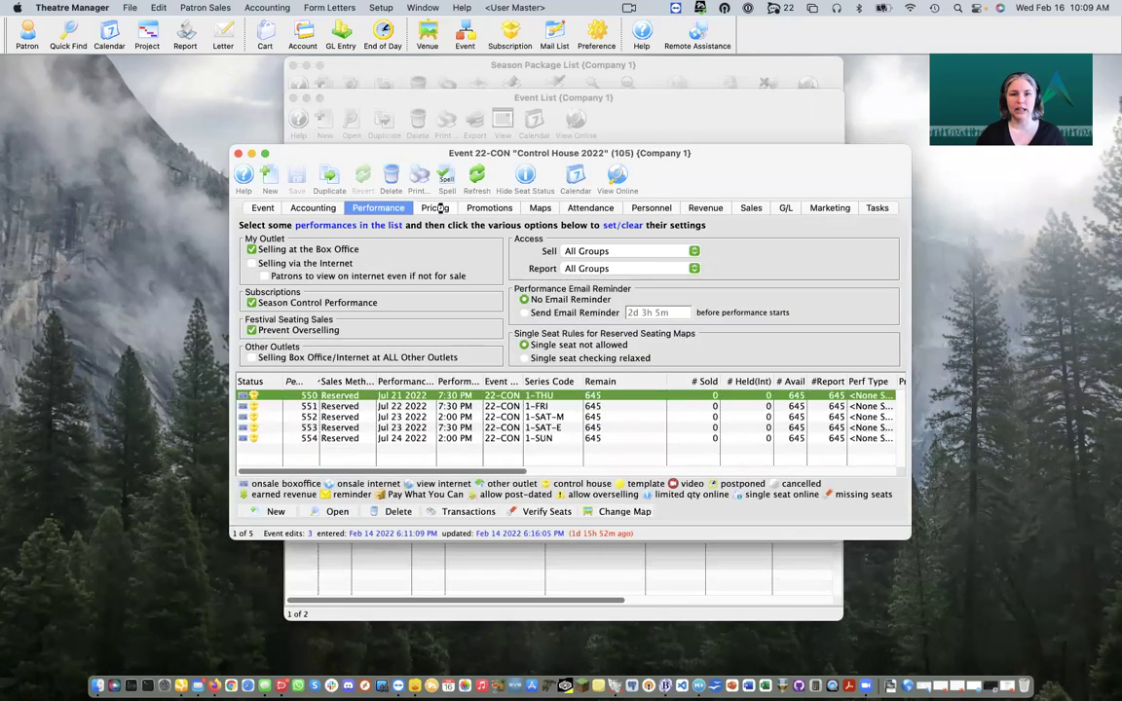
Review the 1-THU performance's pricing and the event's promotions, inspecting the Subscription sales promotion's details before closing them
{"action": "left_click", "coordinate": [440, 210]}
{"action": "left_click", "coordinate": [443, 244]}
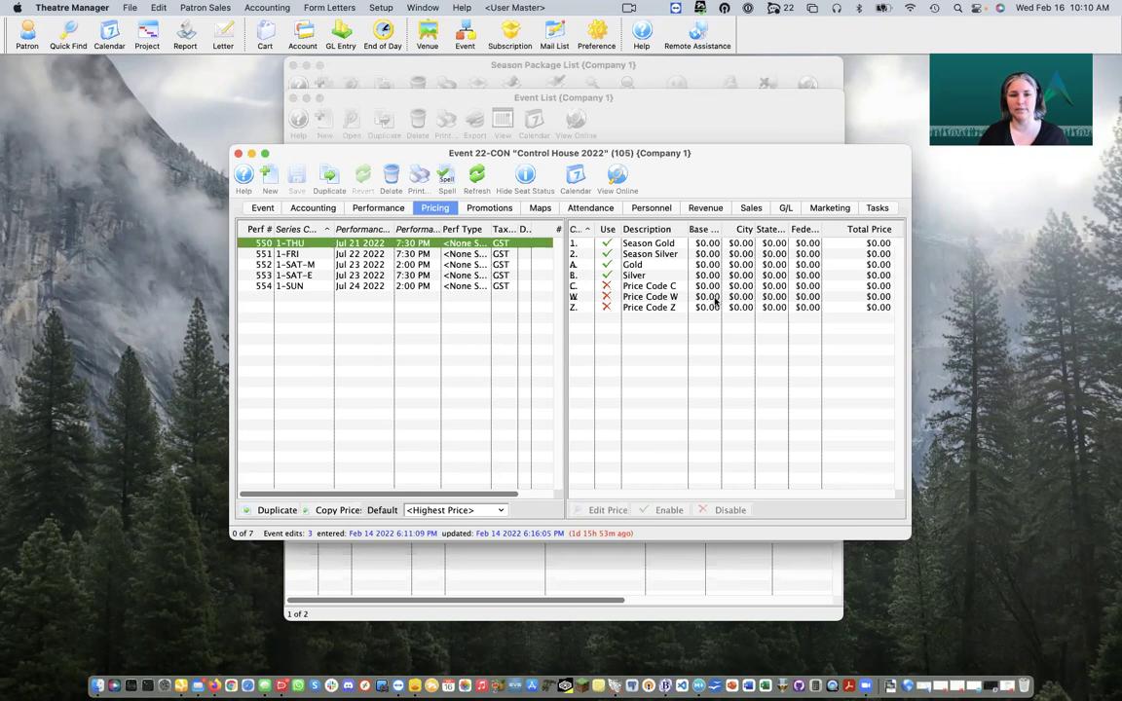
{"action": "left_click", "coordinate": [490, 208]}
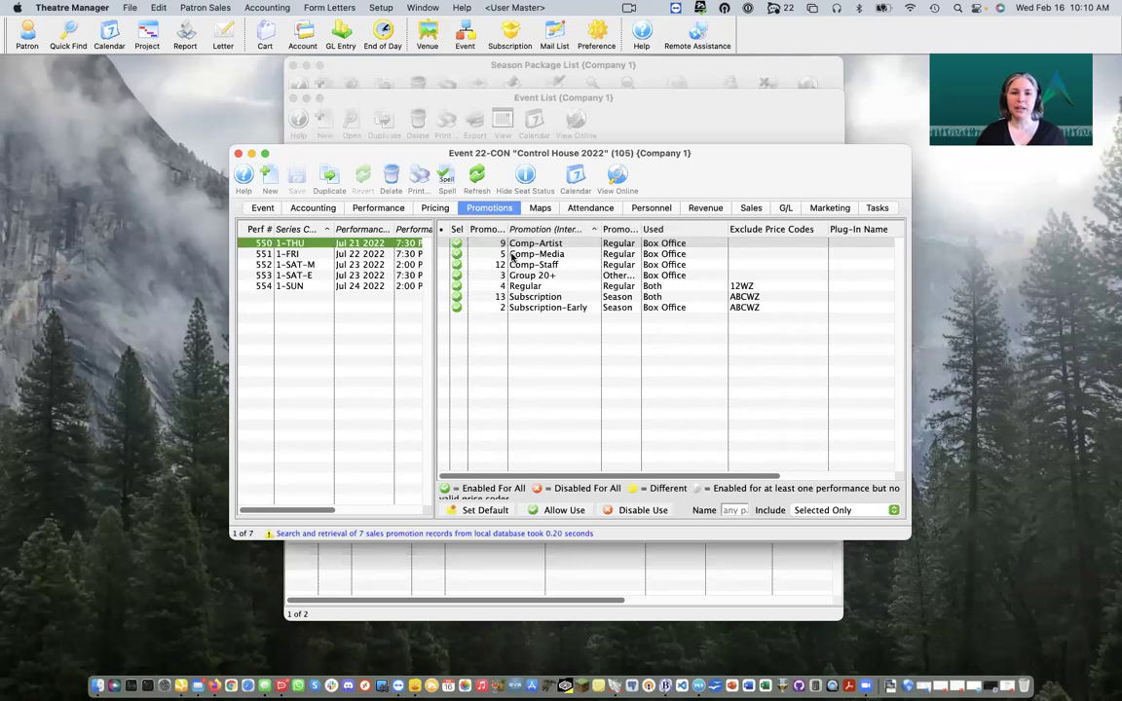
{"action": "left_click", "coordinate": [540, 300]}
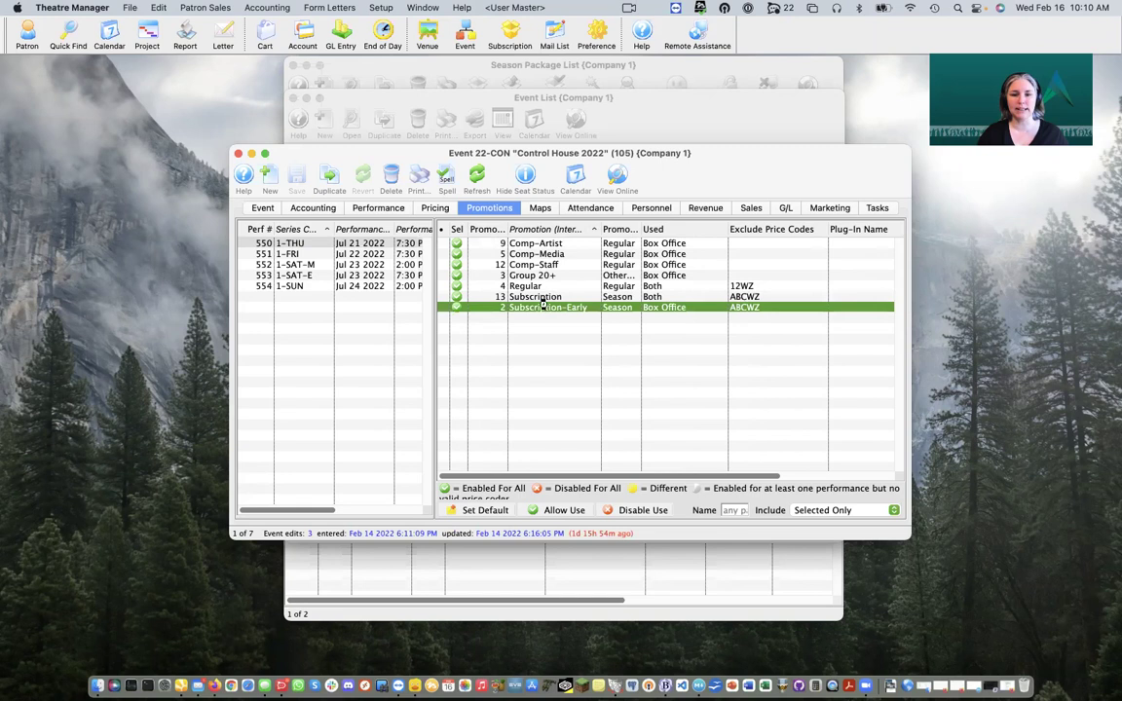
{"action": "left_click", "coordinate": [546, 307]}
{"action": "left_click", "coordinate": [557, 298]}
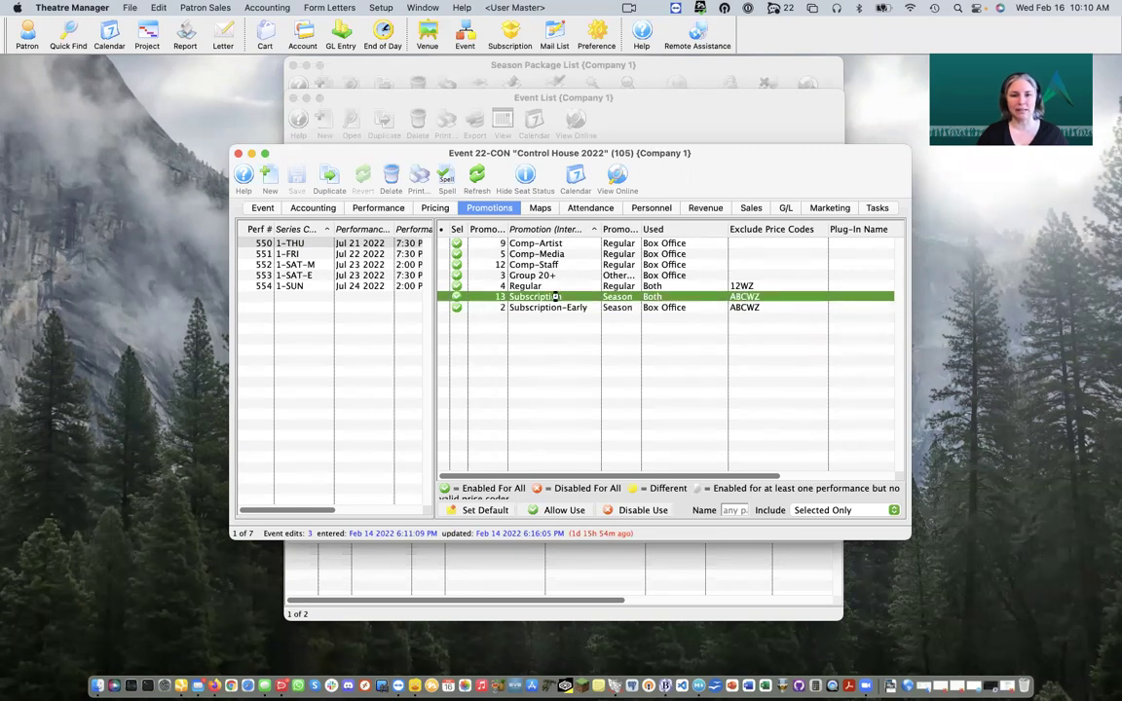
{"action": "double_click", "coordinate": [556, 296]}
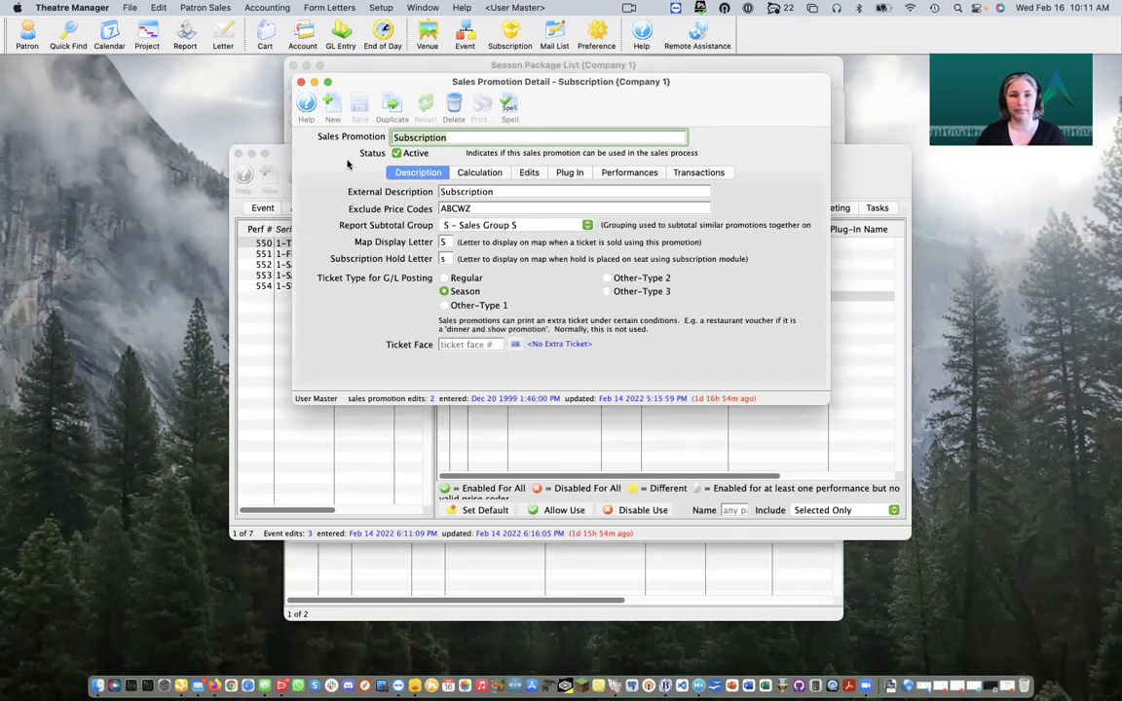
{"action": "left_click", "coordinate": [301, 84]}
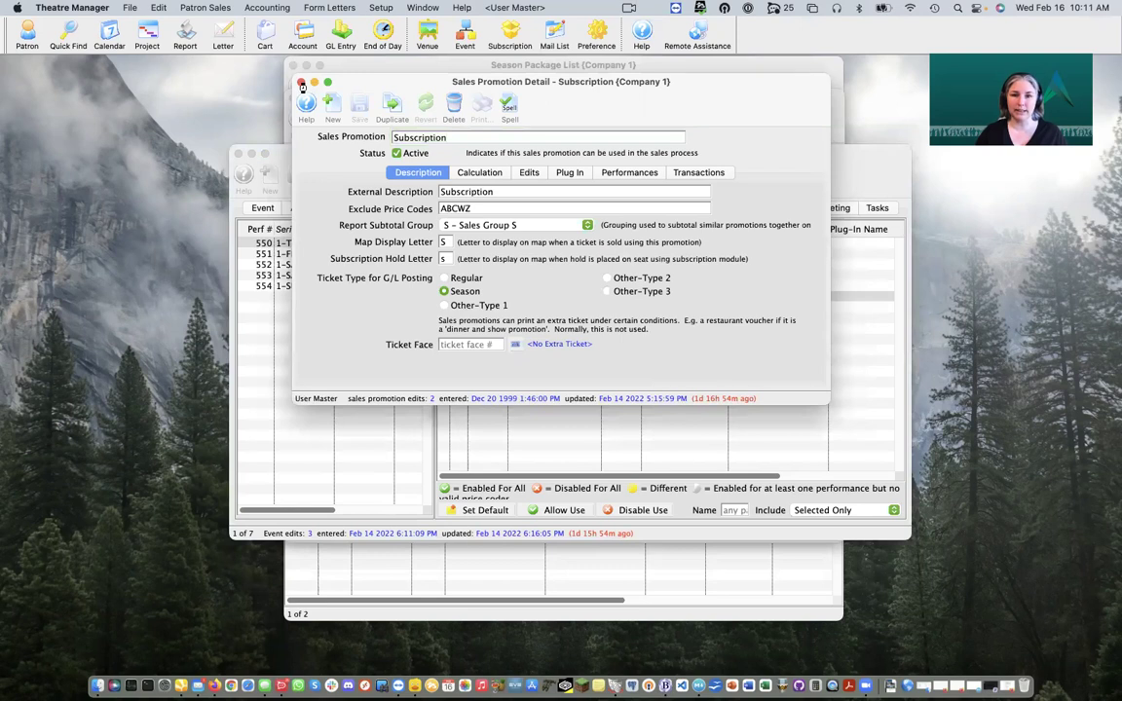
{"action": "left_click", "coordinate": [302, 83]}
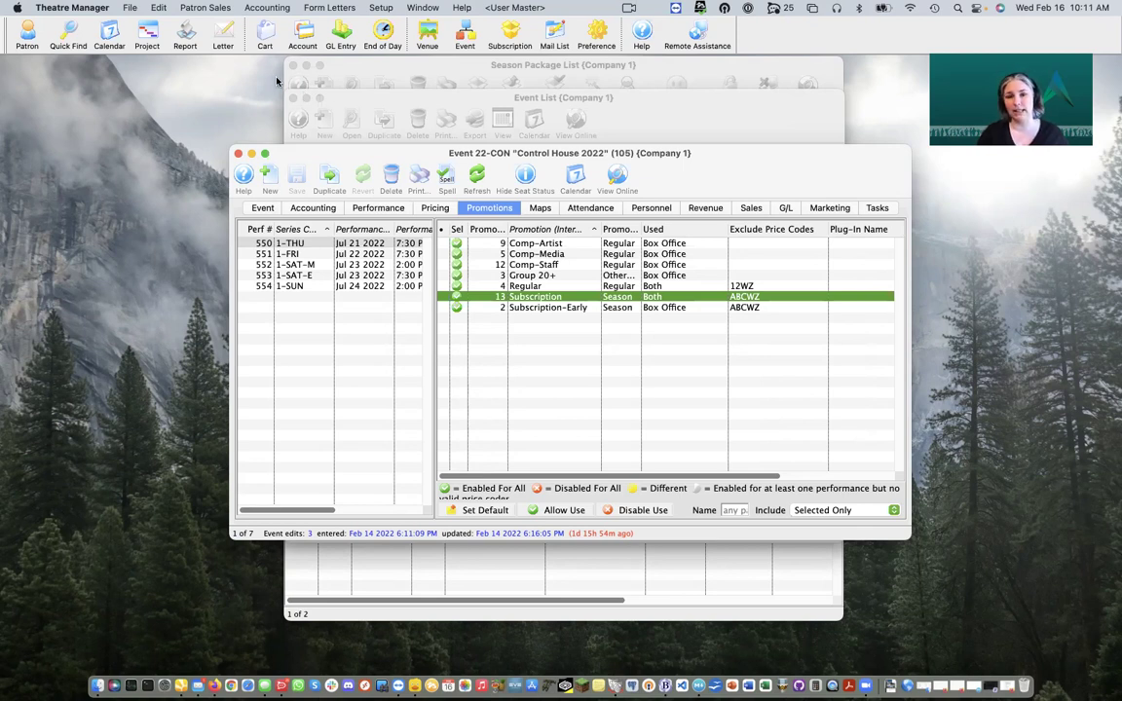
View the Control House seating maps for the 1-FRI, 1-SAT-M, 1-SAT-E and 1-SUN performances
{"action": "left_click", "coordinate": [542, 211]}
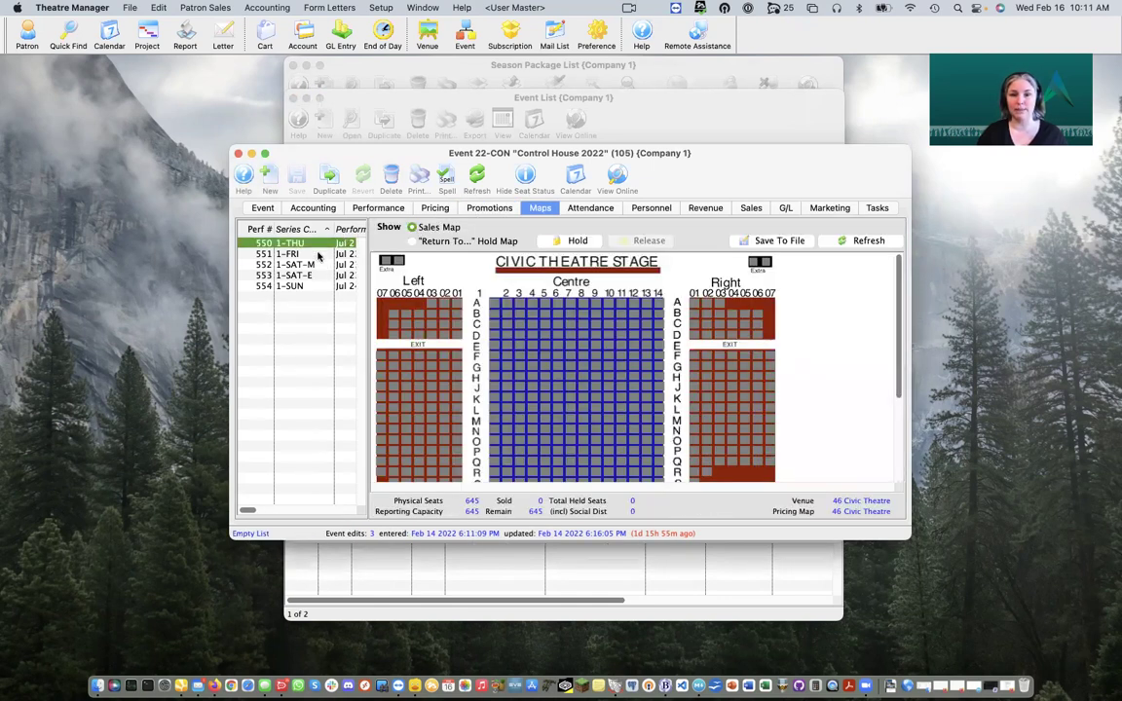
{"action": "left_click", "coordinate": [317, 254]}
{"action": "left_click", "coordinate": [313, 264]}
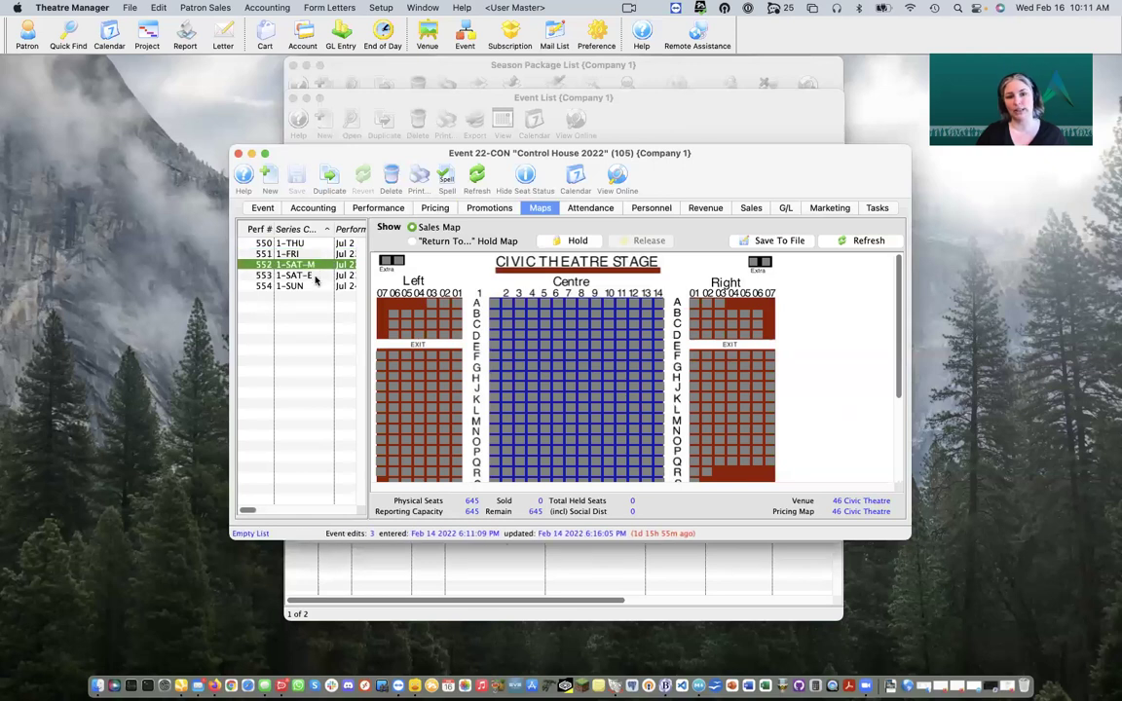
{"action": "left_click", "coordinate": [315, 276]}
{"action": "left_click", "coordinate": [317, 286]}
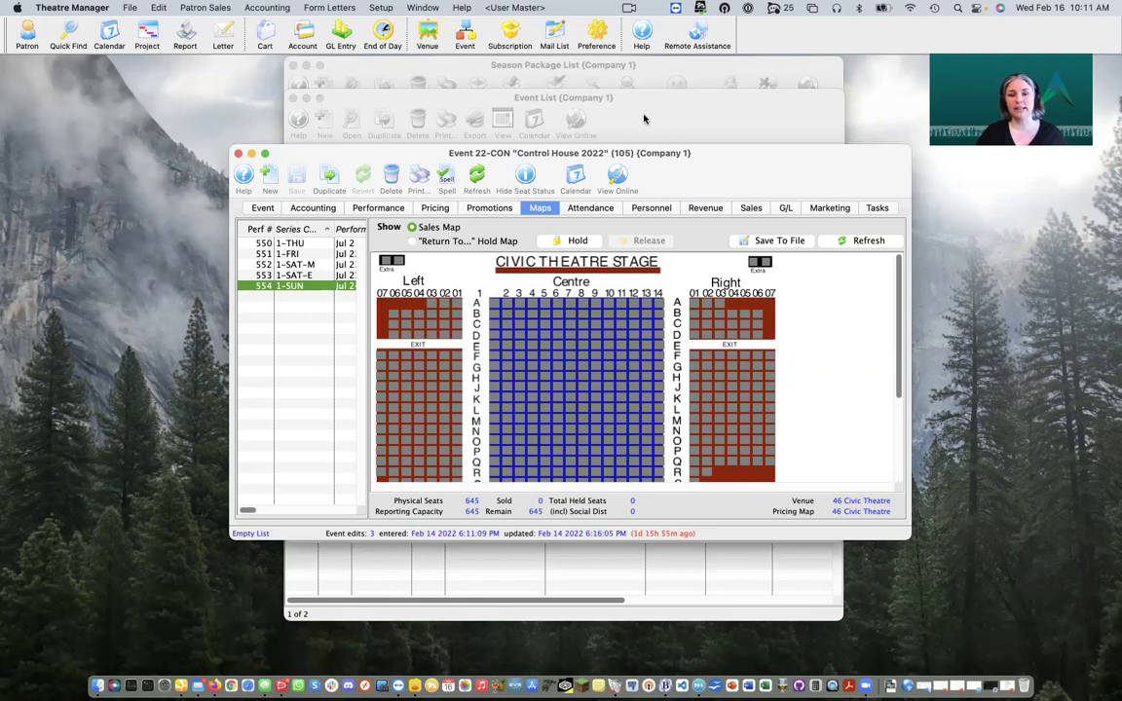
Return to the event list and open the event Who's Afraid of Virginia Woolf? (22-T01)
{"action": "left_click", "coordinate": [582, 108]}
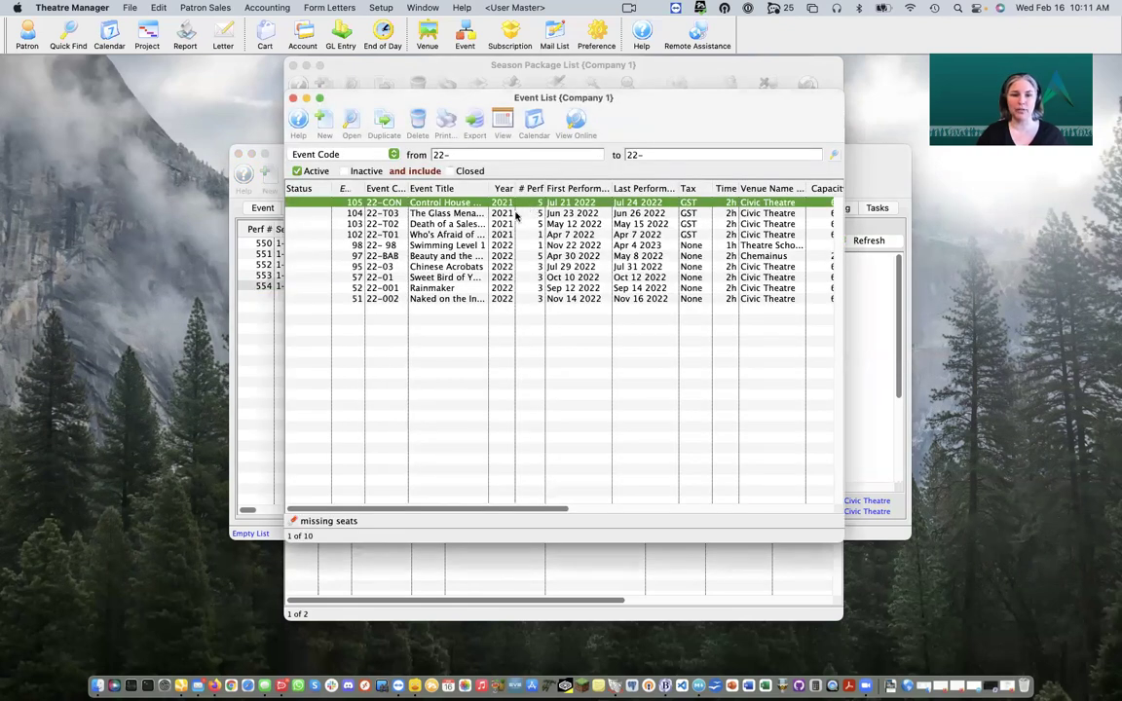
{"action": "left_click", "coordinate": [469, 236]}
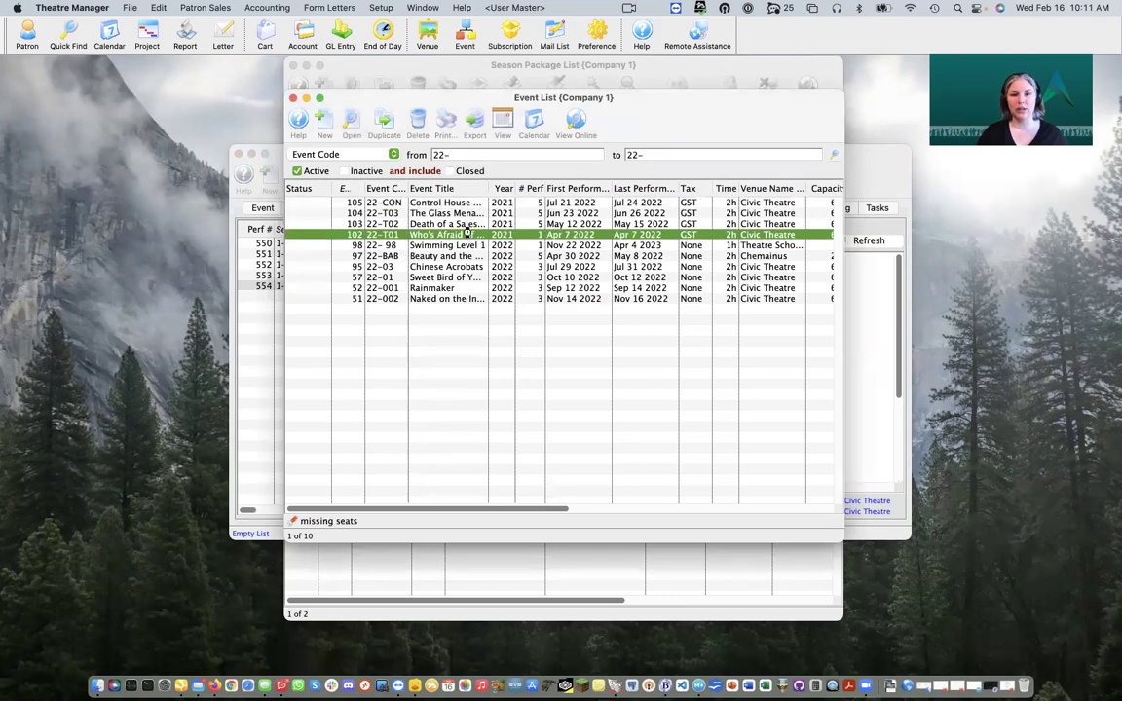
{"action": "double_click", "coordinate": [468, 235]}
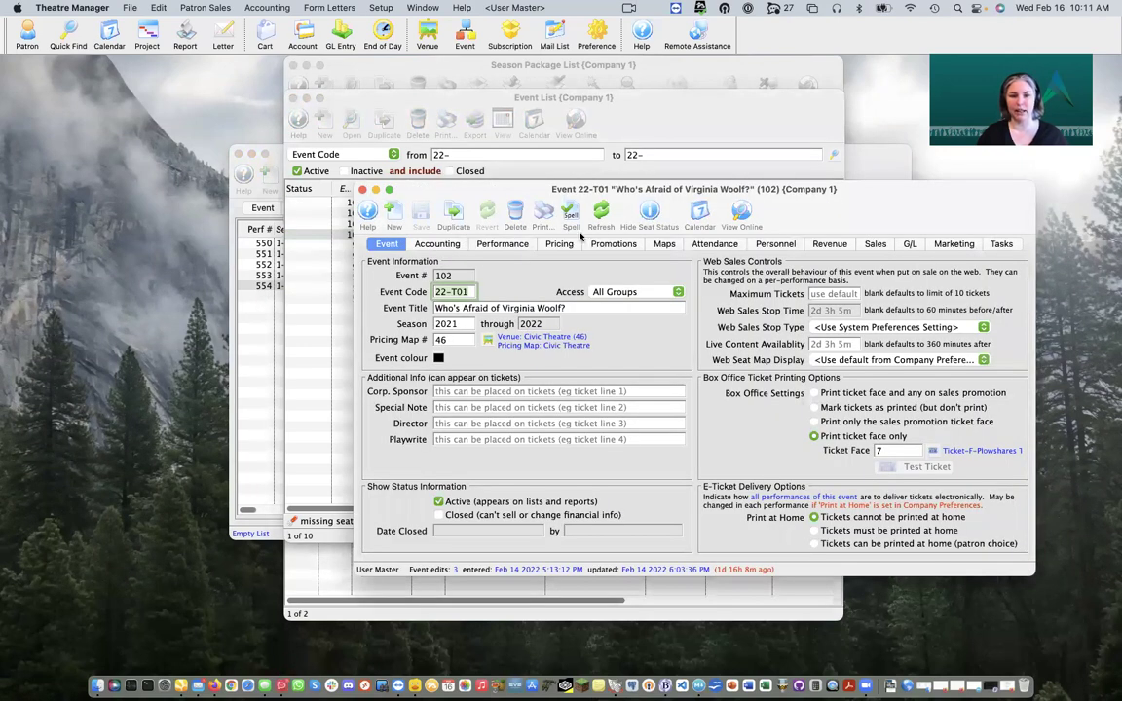
{"action": "left_click_drag", "start_coordinate": [755, 191], "coordinate": [628, 153]}
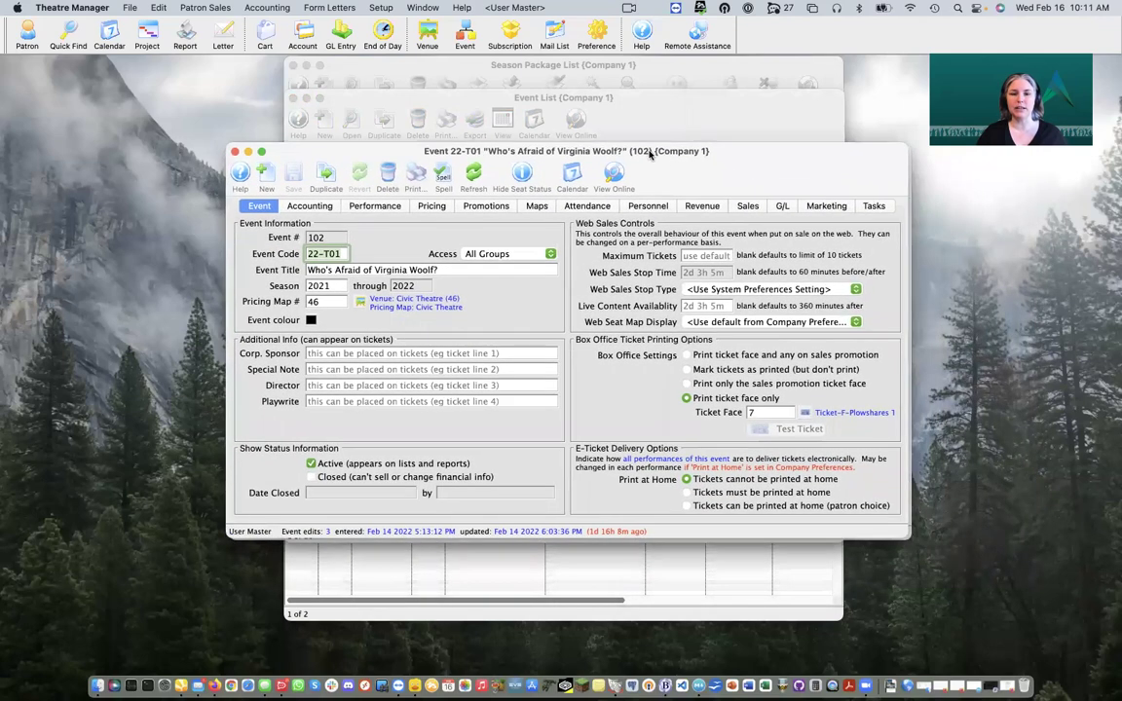
Review the performance settings and base pricing of Who's Afraid of Virginia Woolf?, and close the event
{"action": "left_click", "coordinate": [375, 206]}
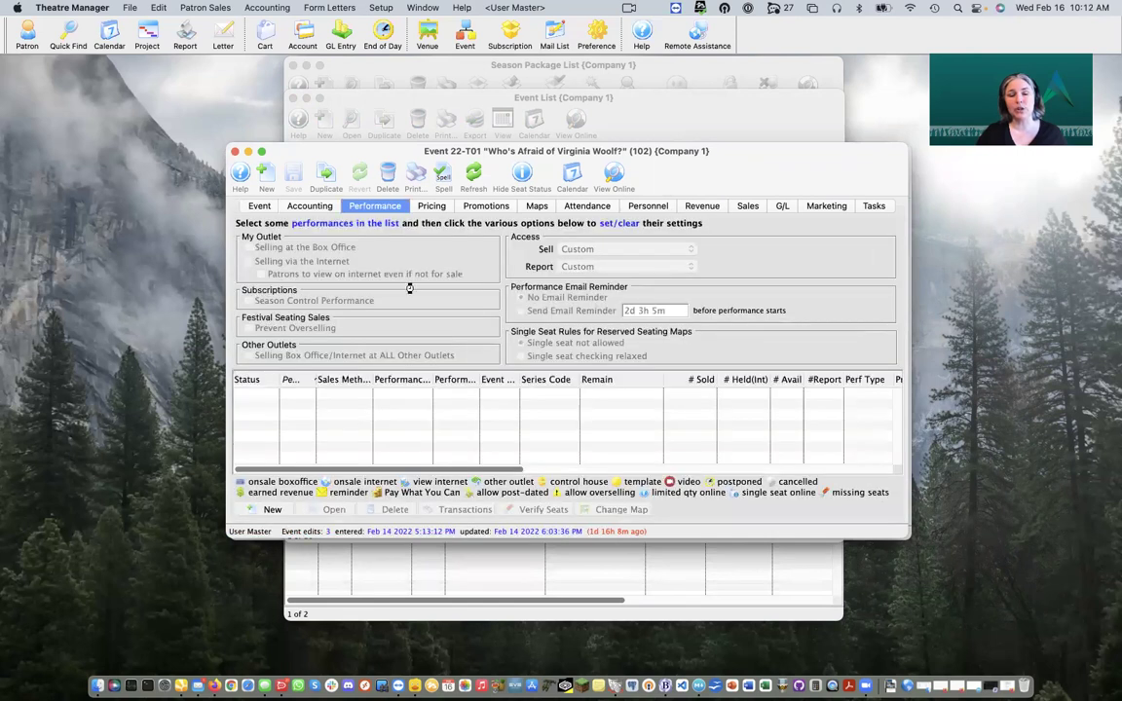
{"action": "left_click", "coordinate": [418, 436], "text": "shift"}
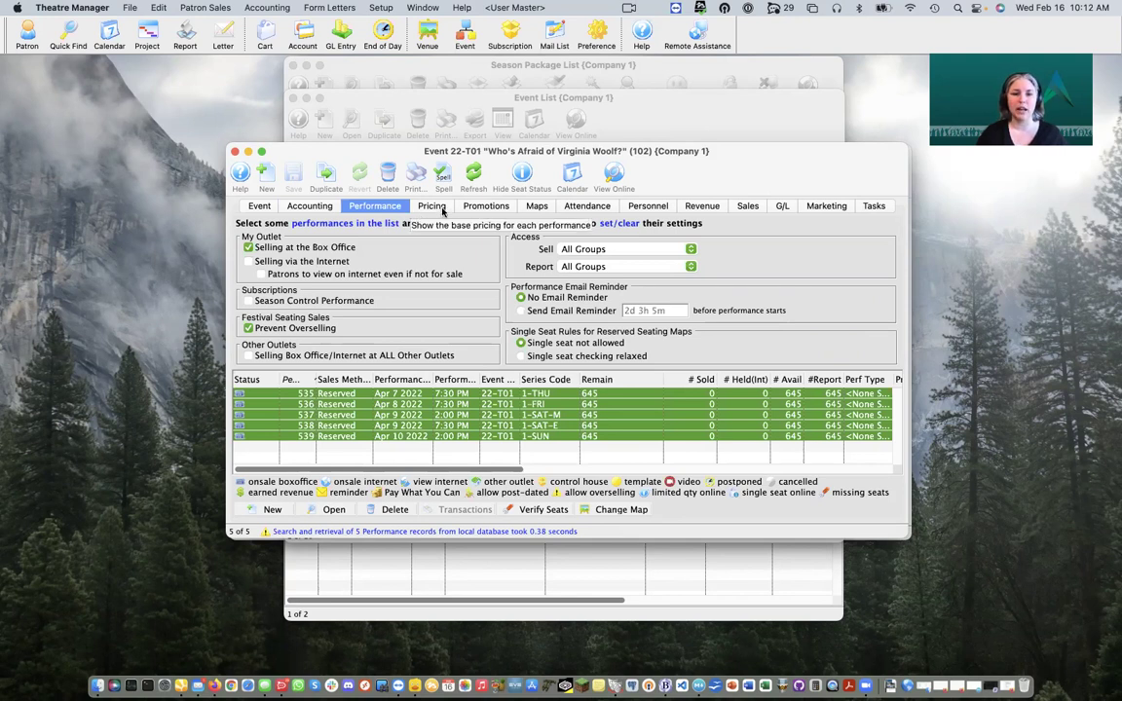
{"action": "left_click", "coordinate": [443, 209]}
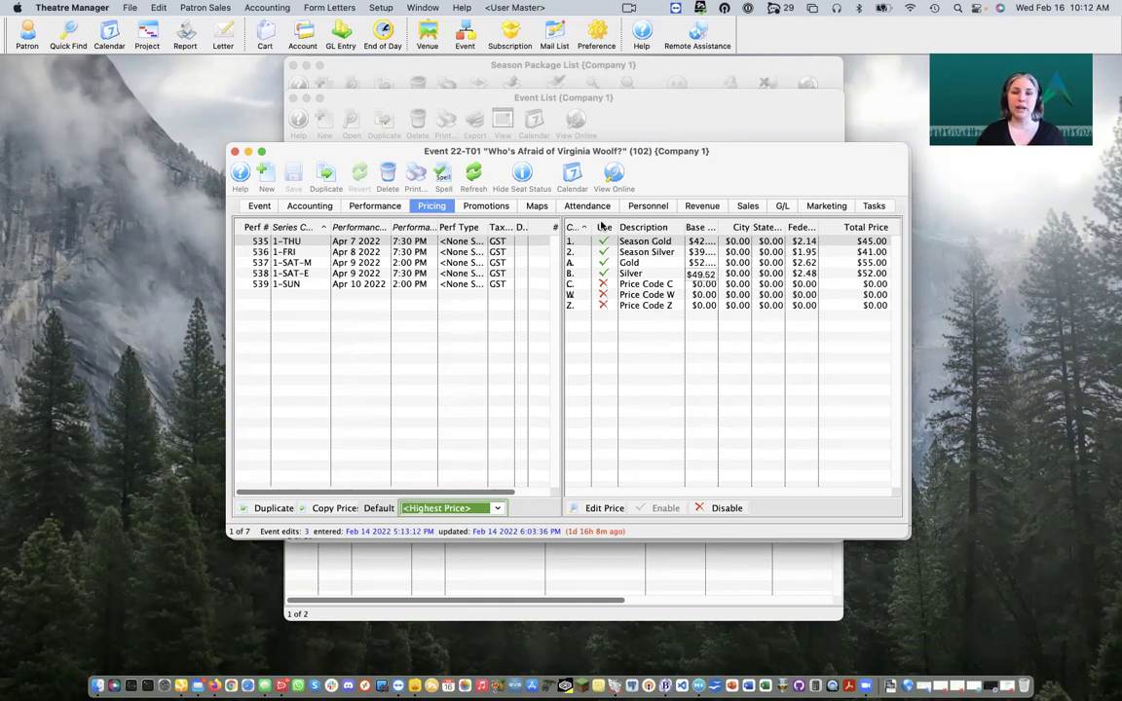
{"action": "left_click", "coordinate": [236, 153]}
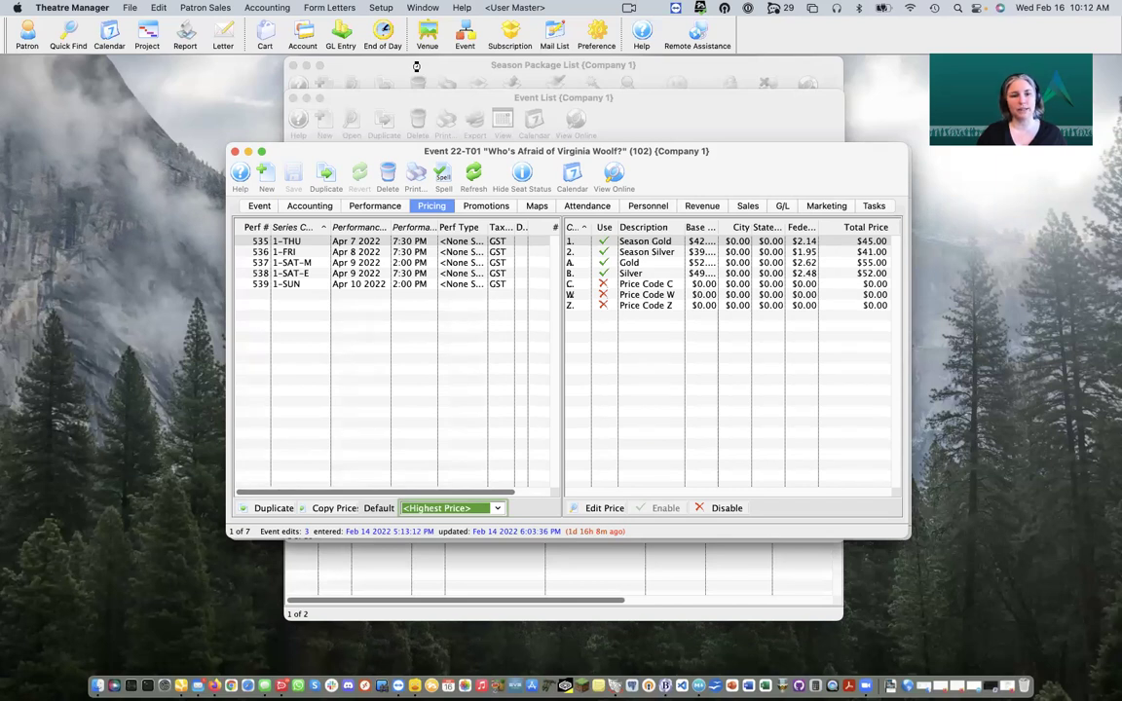
Open the season package setup list for season subscriptions
{"action": "left_click", "coordinate": [207, 8]}
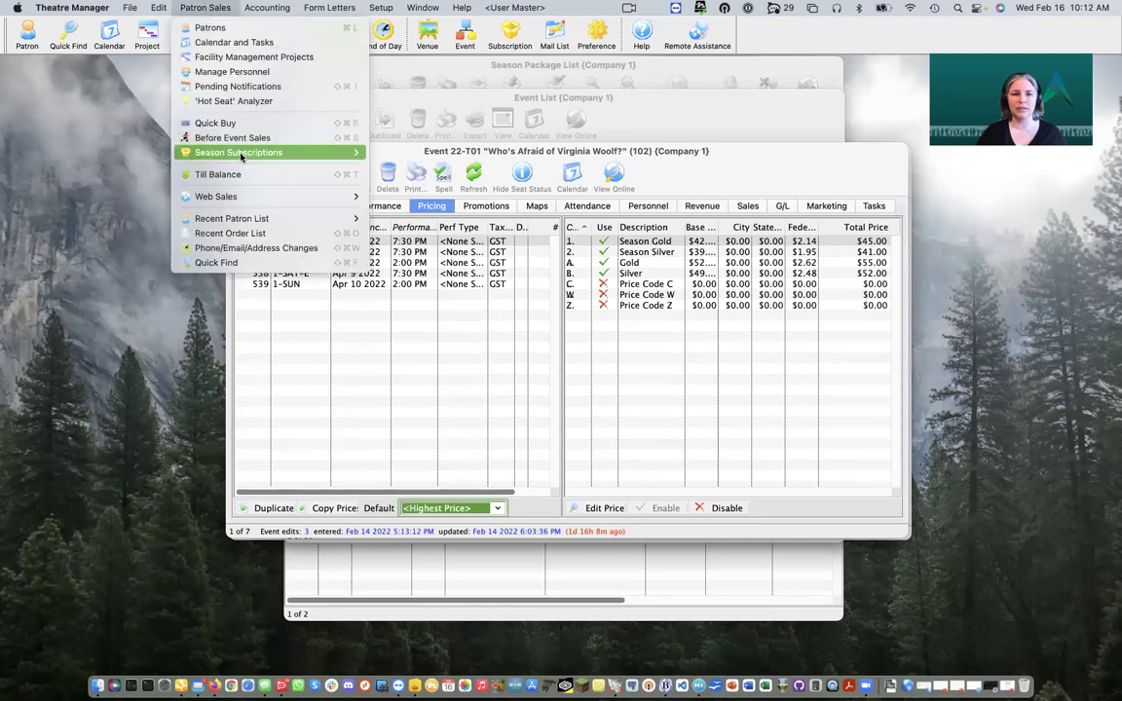
{"action": "mouse_move", "coordinate": [242, 155]}
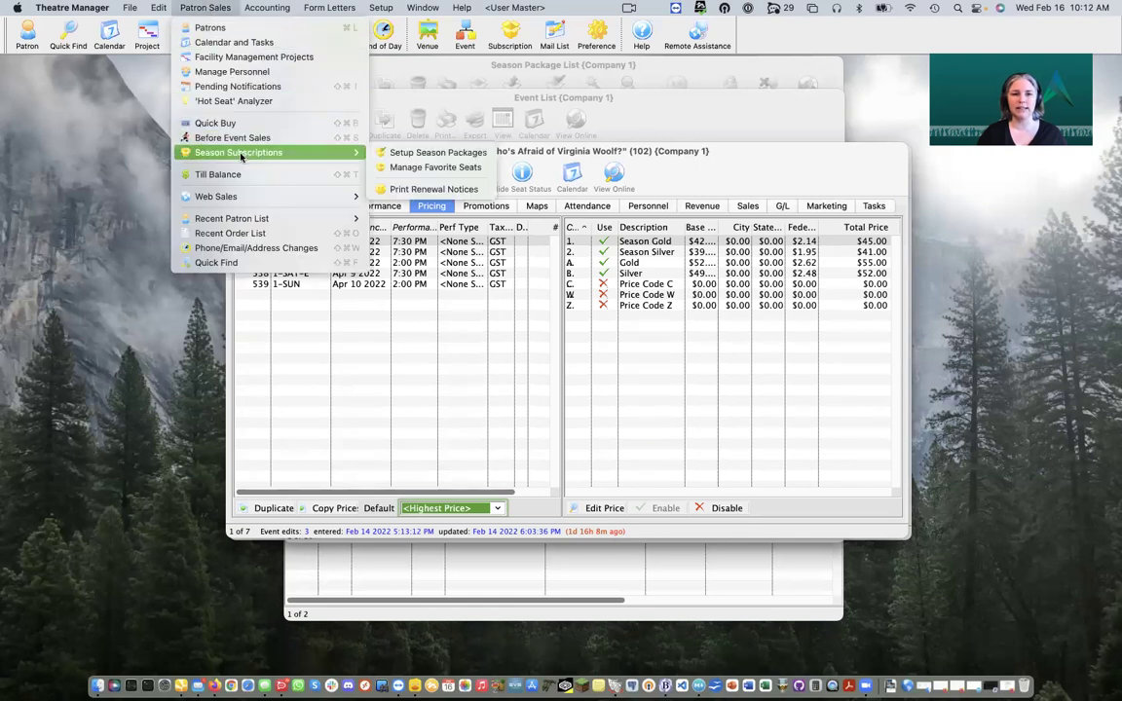
{"action": "left_click", "coordinate": [432, 154]}
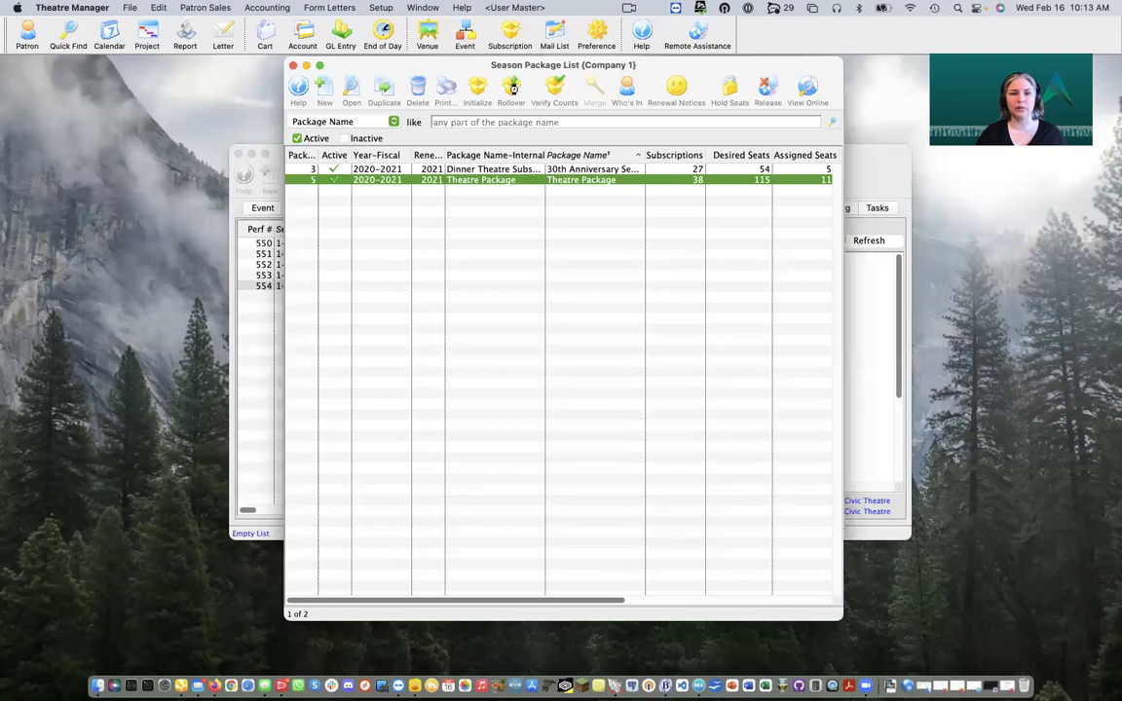
Start the Theatre Package rollover with Control House 2022 (22-CON) as next year's control house, matching subscribers to the same physical seat
{"action": "left_click", "coordinate": [512, 88]}
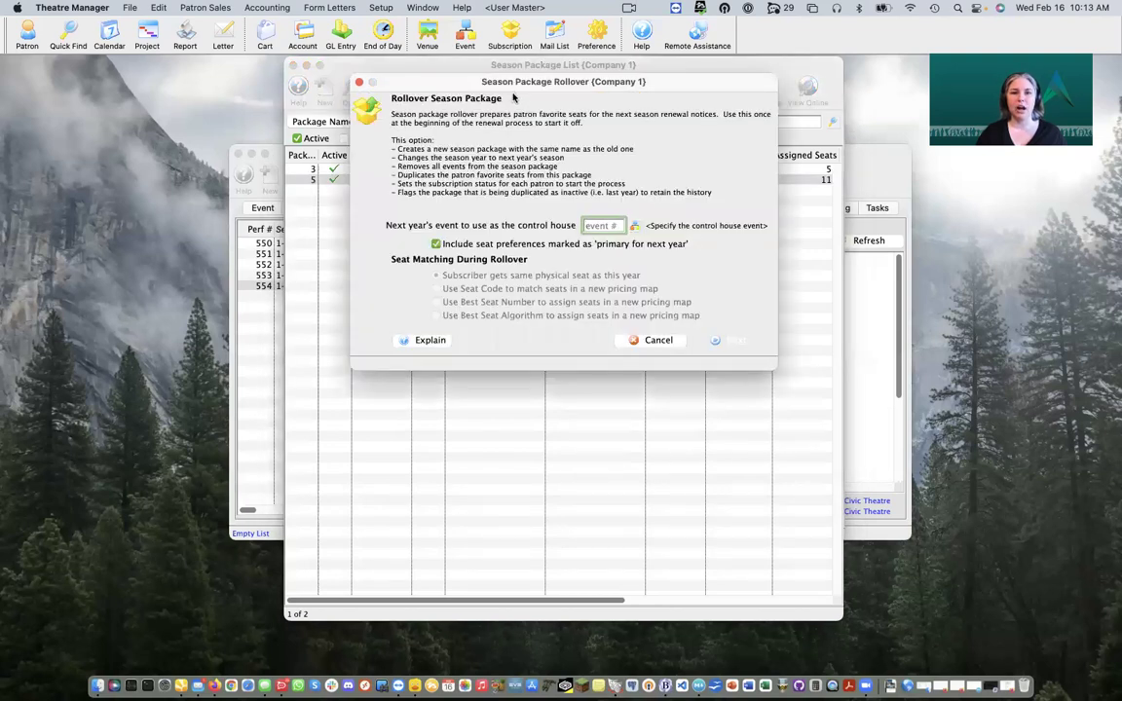
{"action": "left_click", "coordinate": [634, 227]}
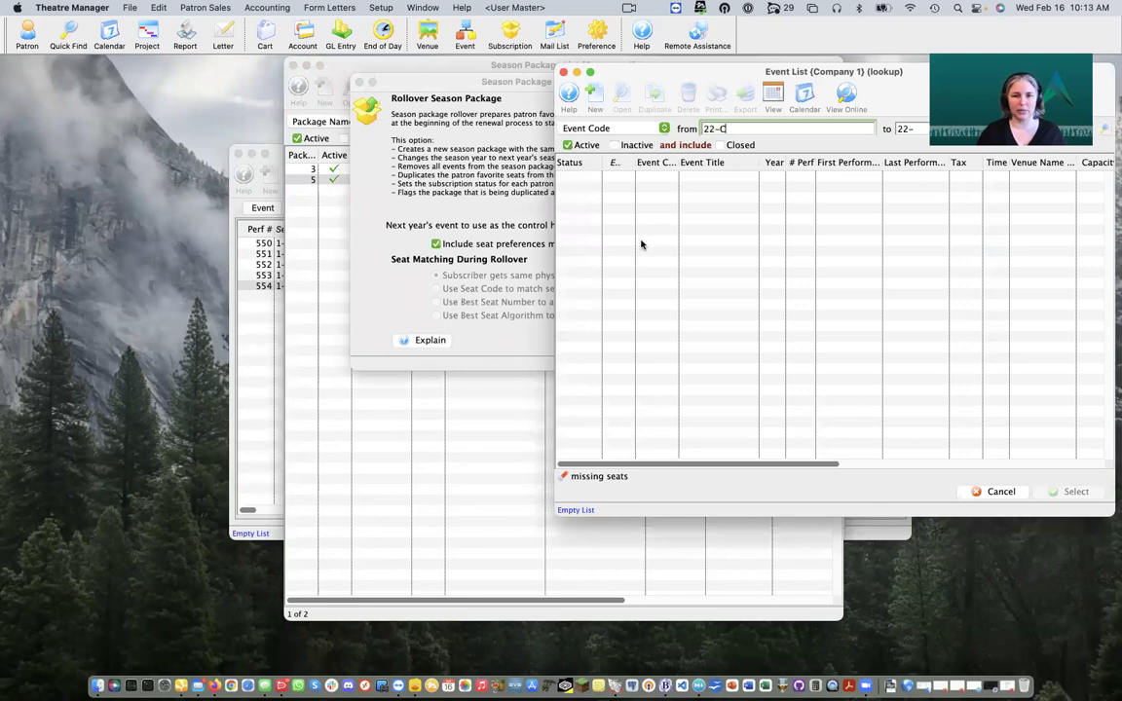
{"action": "type", "text": "C"}
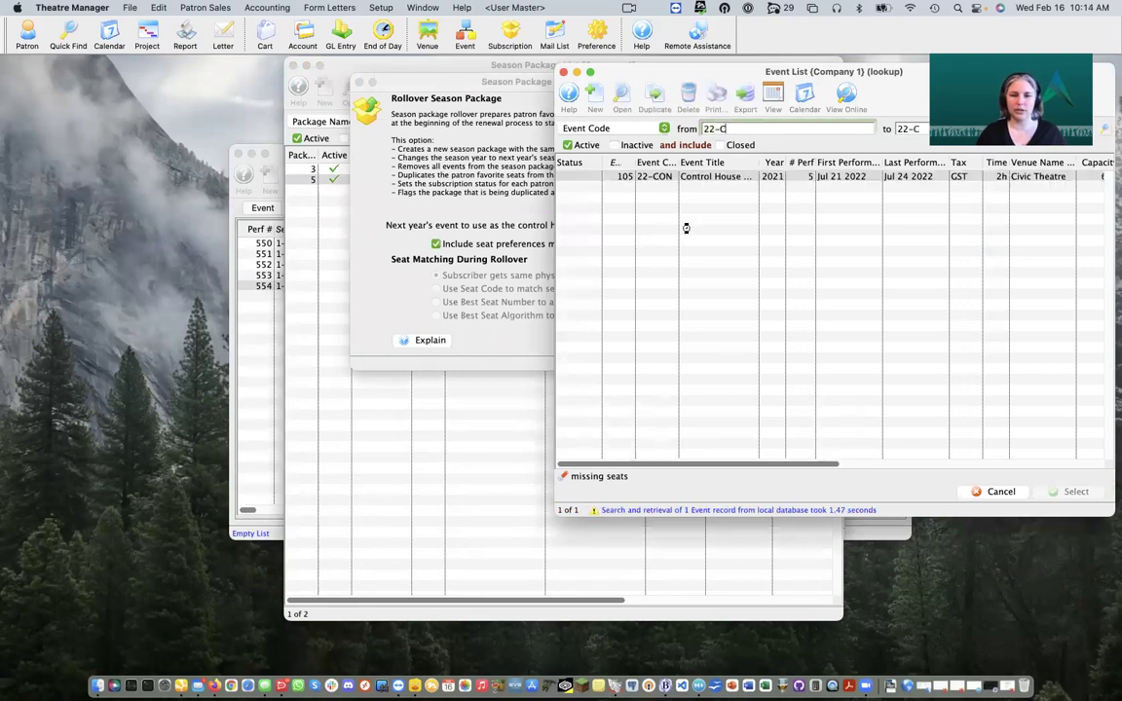
{"action": "left_click", "coordinate": [714, 178]}
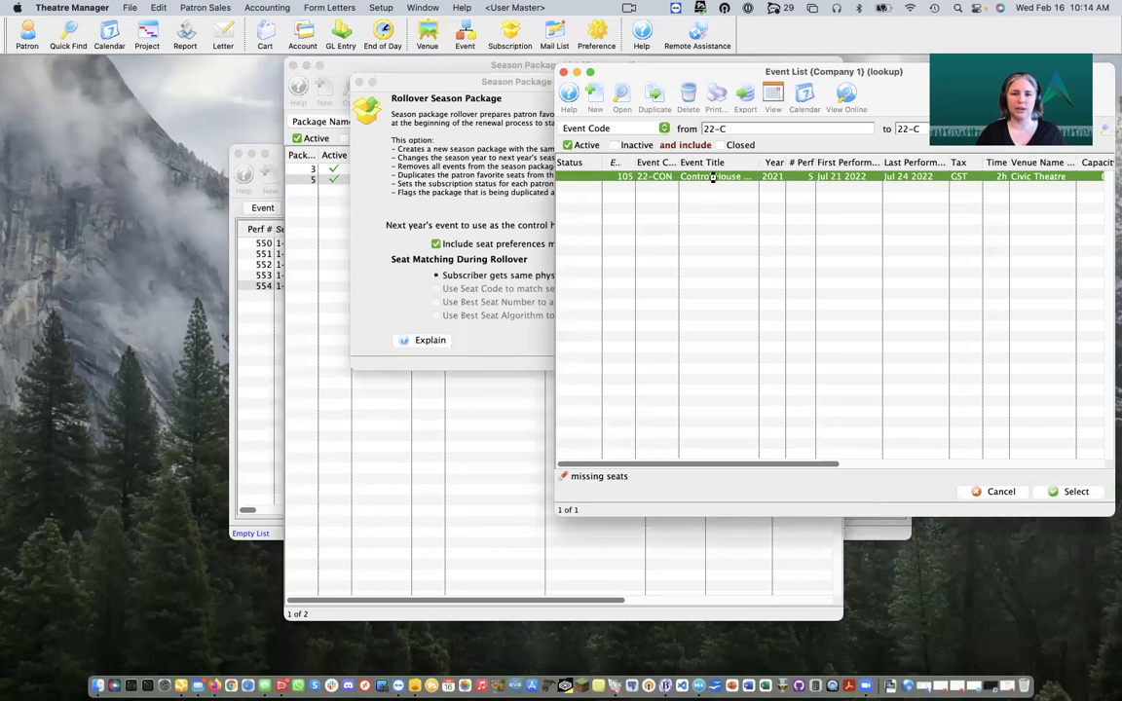
{"action": "double_click", "coordinate": [714, 178]}
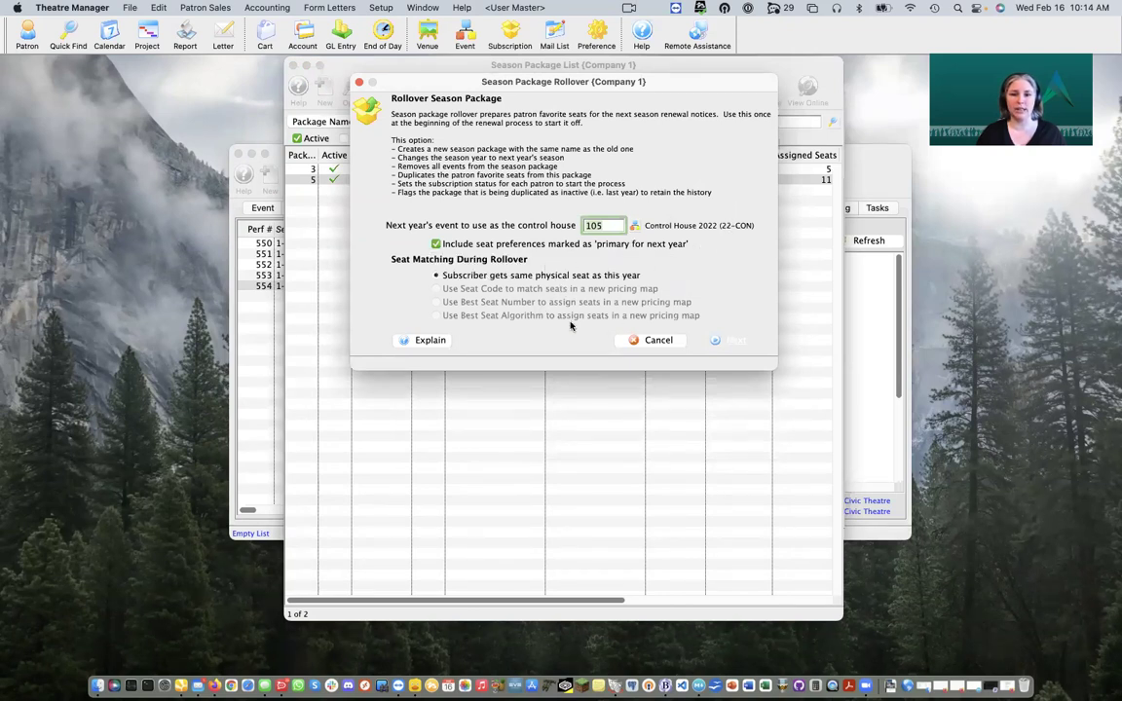
{"action": "mouse_move", "coordinate": [555, 322]}
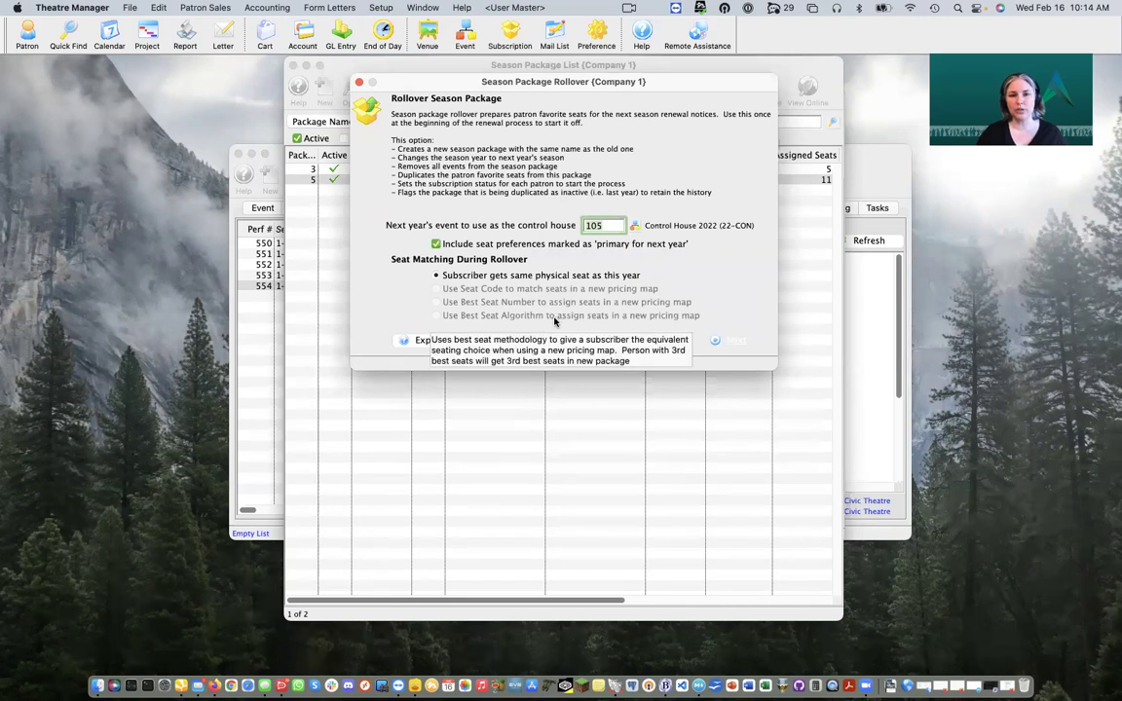
{"action": "mouse_move", "coordinate": [528, 294]}
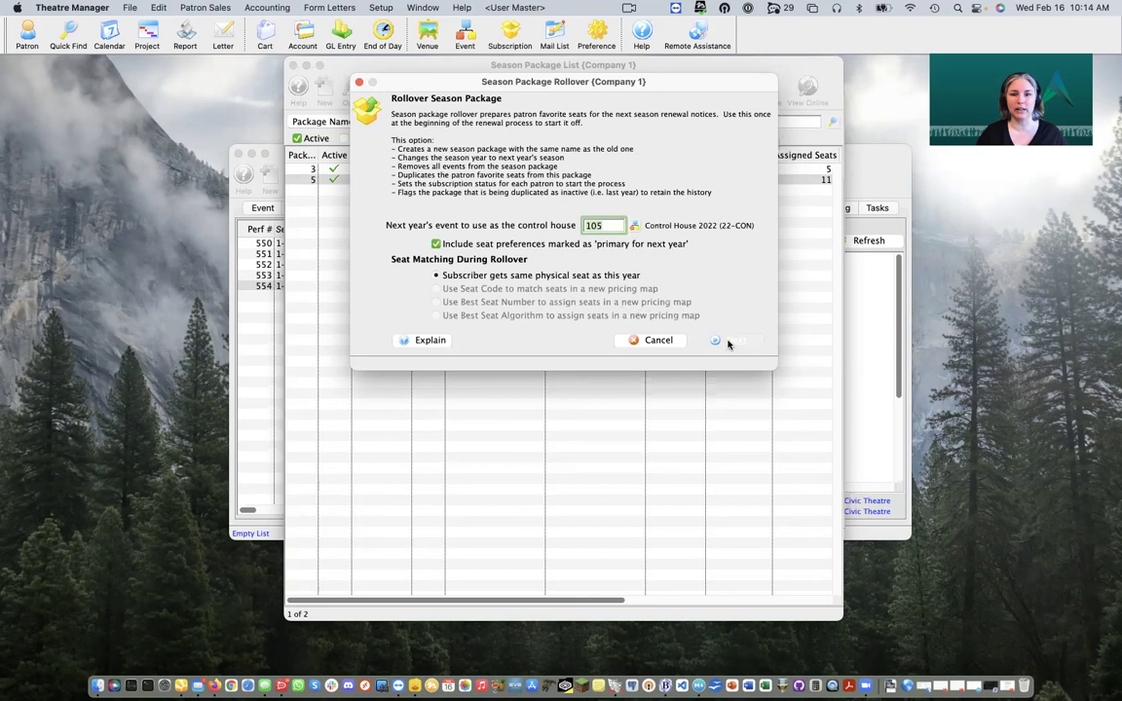
{"action": "left_click", "coordinate": [727, 341]}
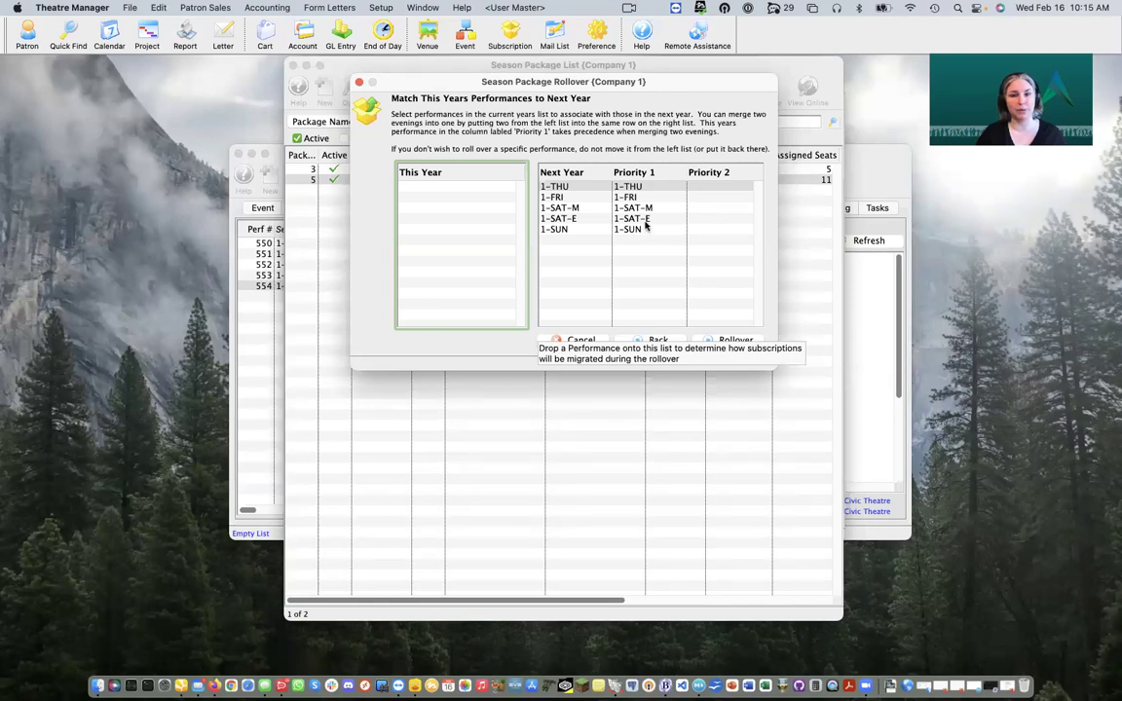
Keep each performance matched to the same series next year and run the season package rollover through to completion
{"action": "left_click", "coordinate": [645, 220]}
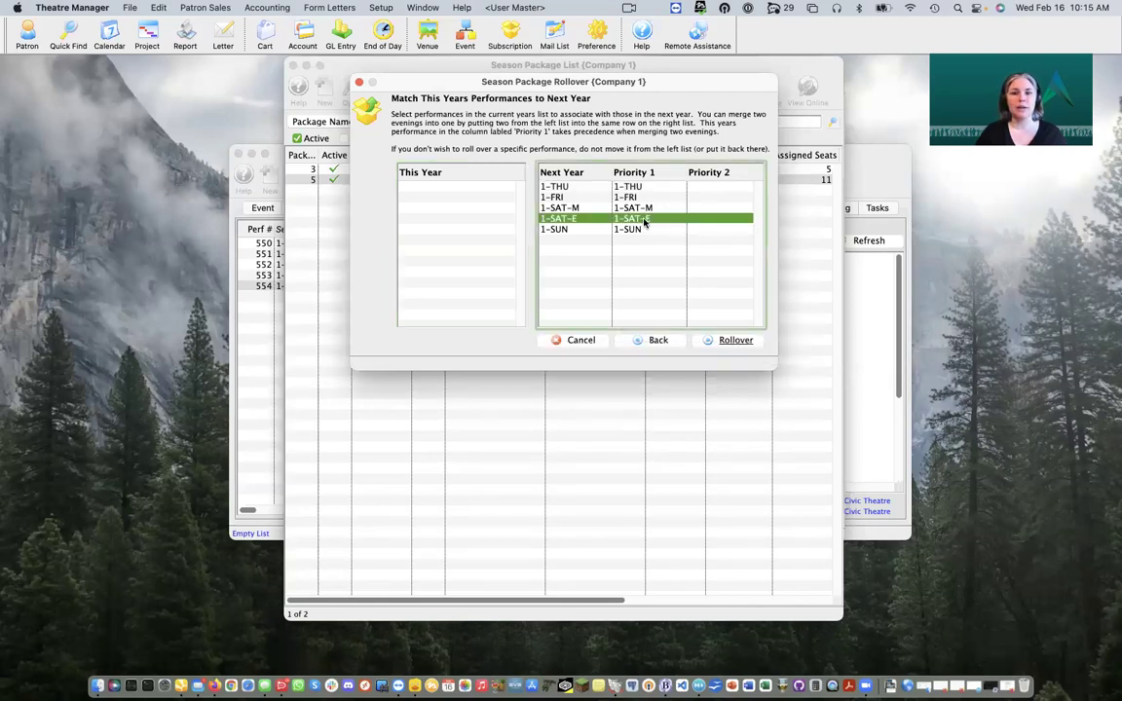
{"action": "left_click_drag", "start_coordinate": [645, 222], "coordinate": [714, 209]}
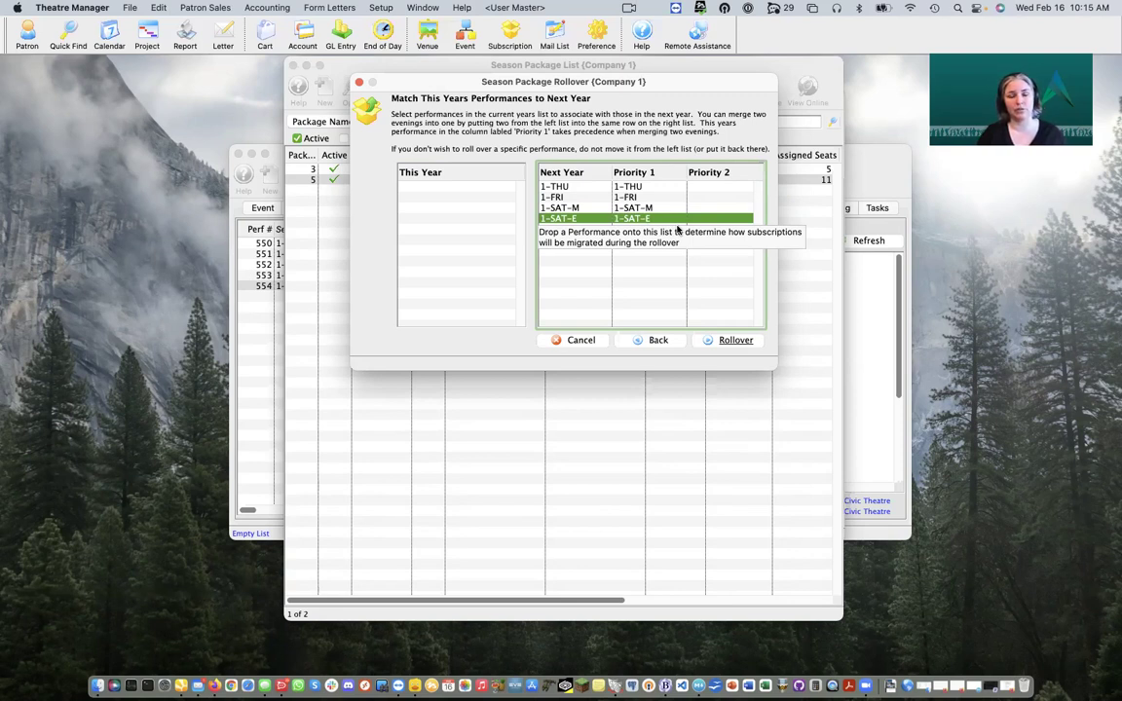
{"action": "left_click", "coordinate": [633, 197]}
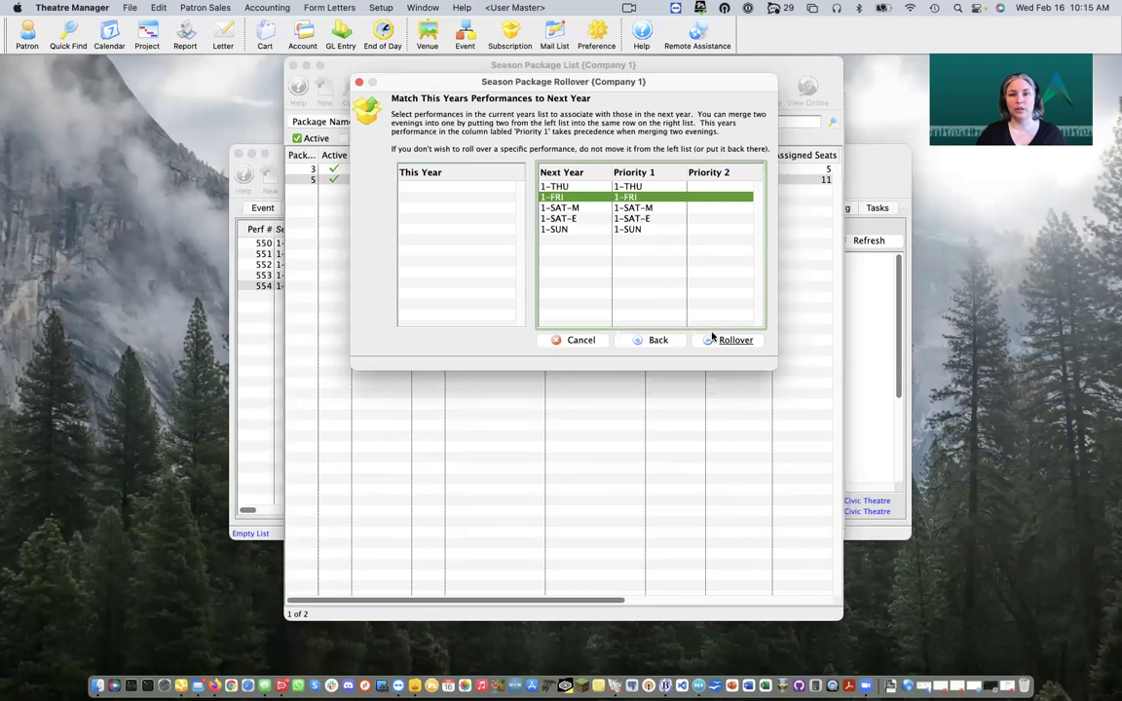
{"action": "left_click", "coordinate": [728, 343]}
{"action": "left_click", "coordinate": [726, 340]}
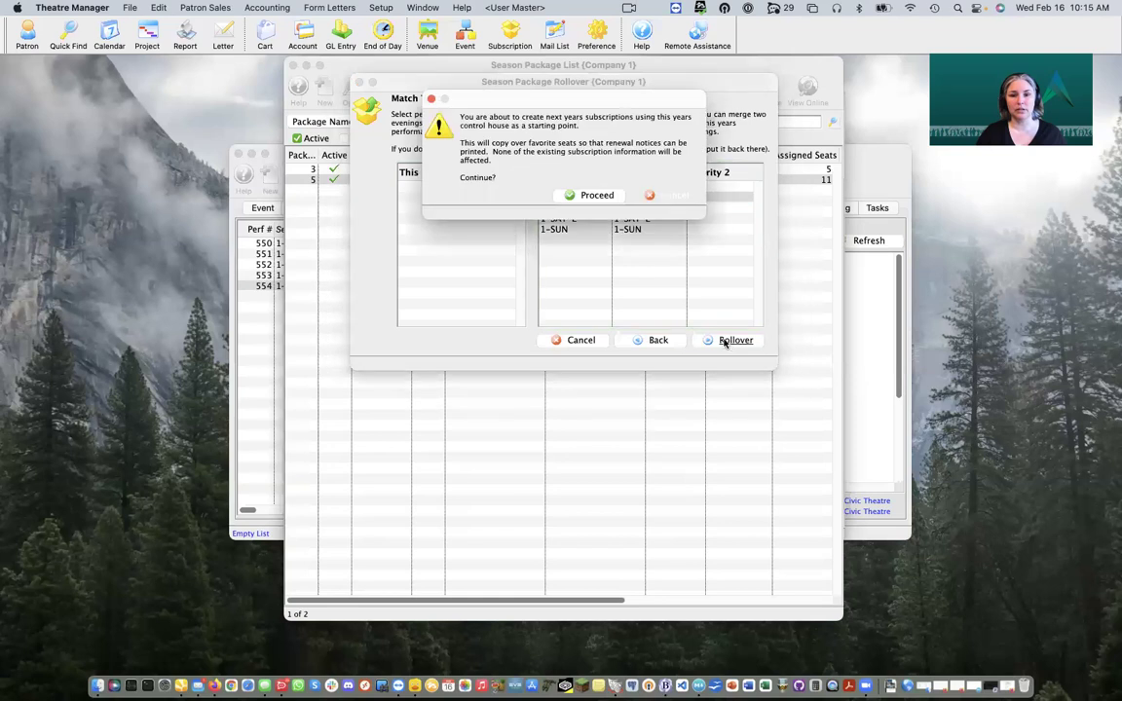
{"action": "left_click", "coordinate": [596, 195]}
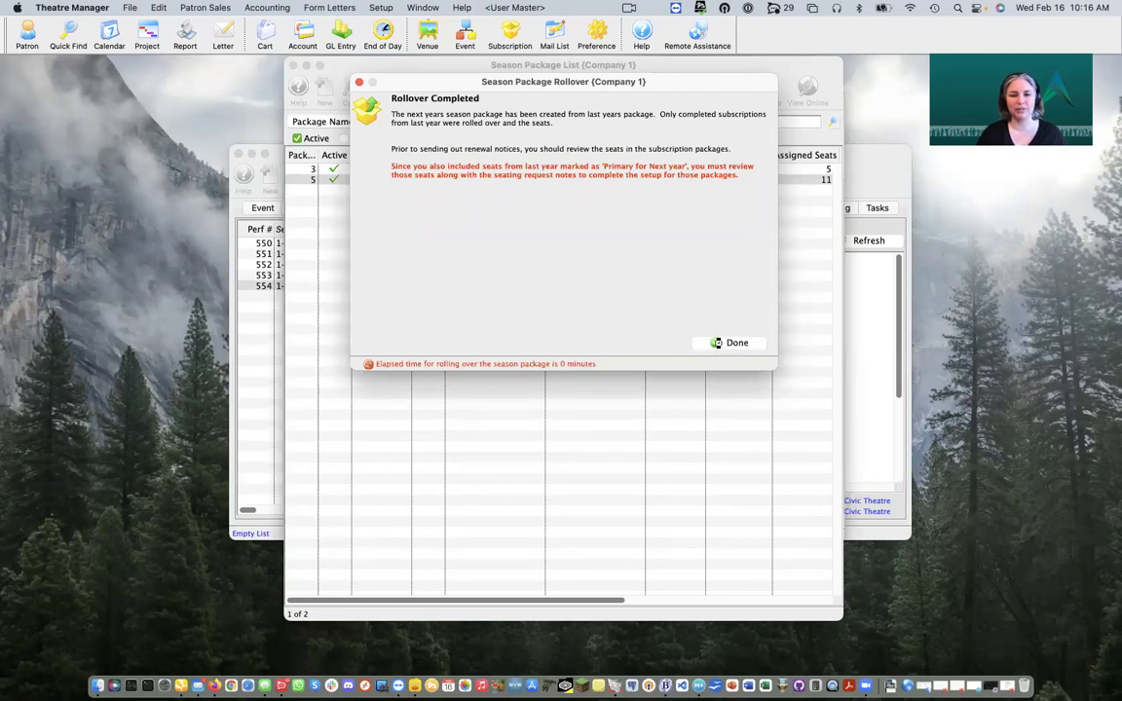
{"action": "left_click", "coordinate": [721, 346]}
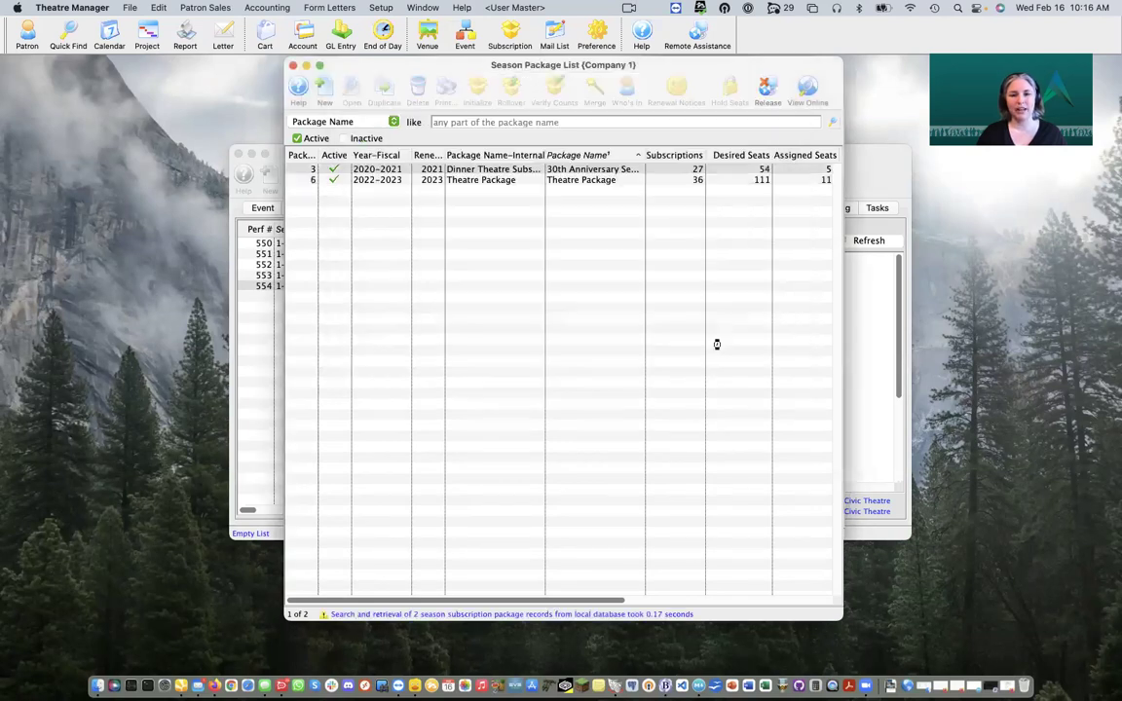
Open the rolled-over 2022-2023 Theatre Package and set its starting fiscal year to 2022
{"action": "left_click", "coordinate": [563, 181]}
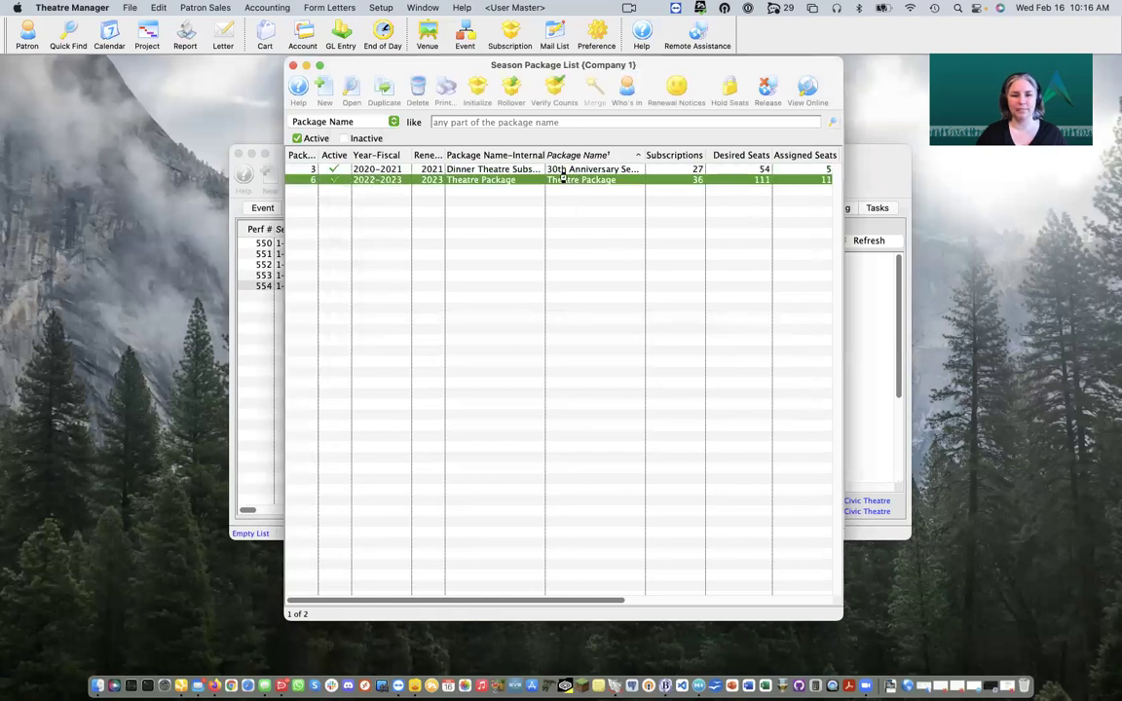
{"action": "double_click", "coordinate": [563, 180]}
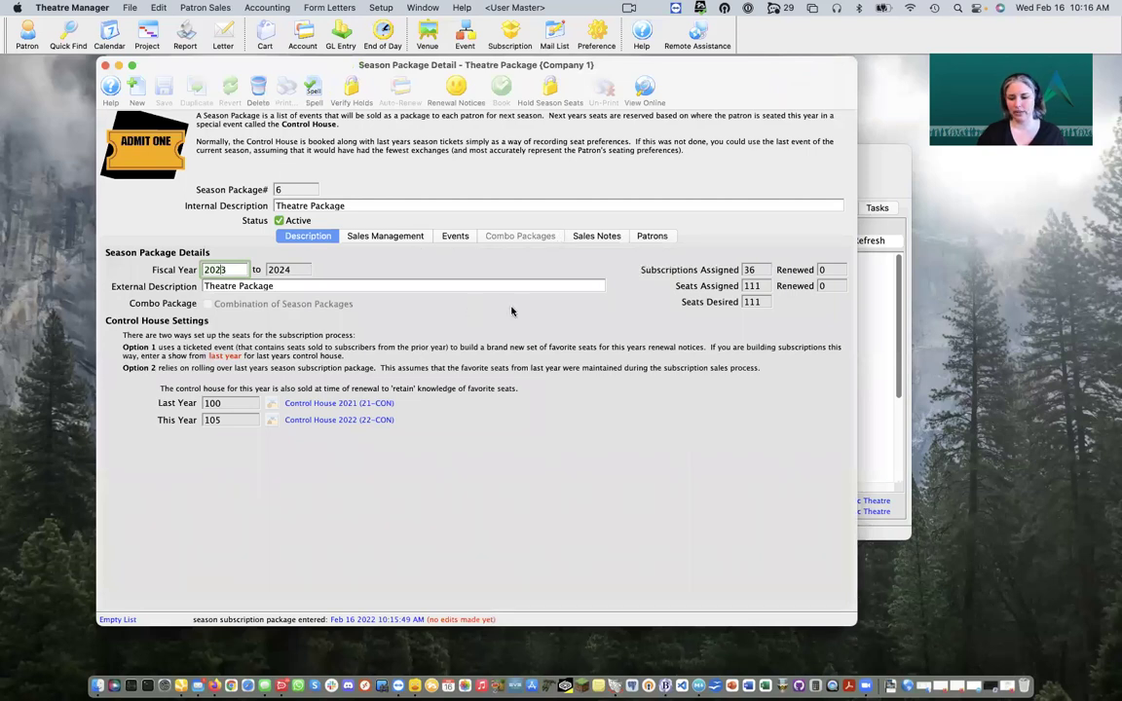
{"action": "key", "text": "BackSpace"}
{"action": "type", "text": "2"}
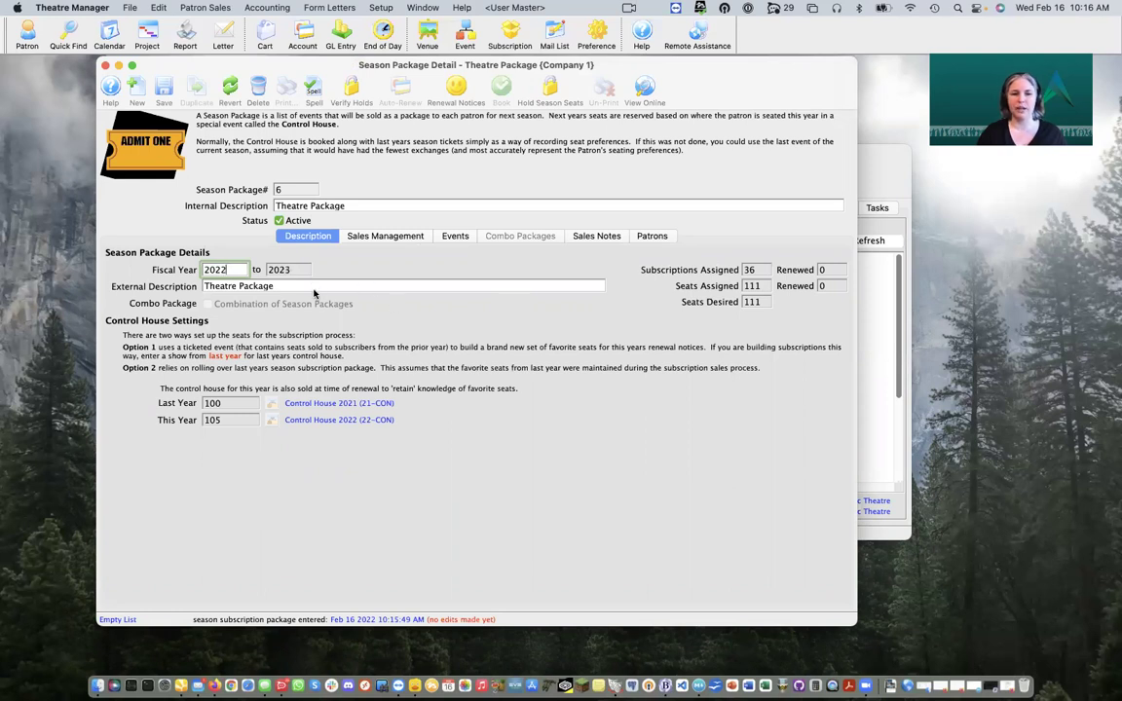
Change the package's internal description to Theatre Package 2022-2023
{"action": "left_click", "coordinate": [362, 288]}
{"action": "left_click", "coordinate": [367, 206]}
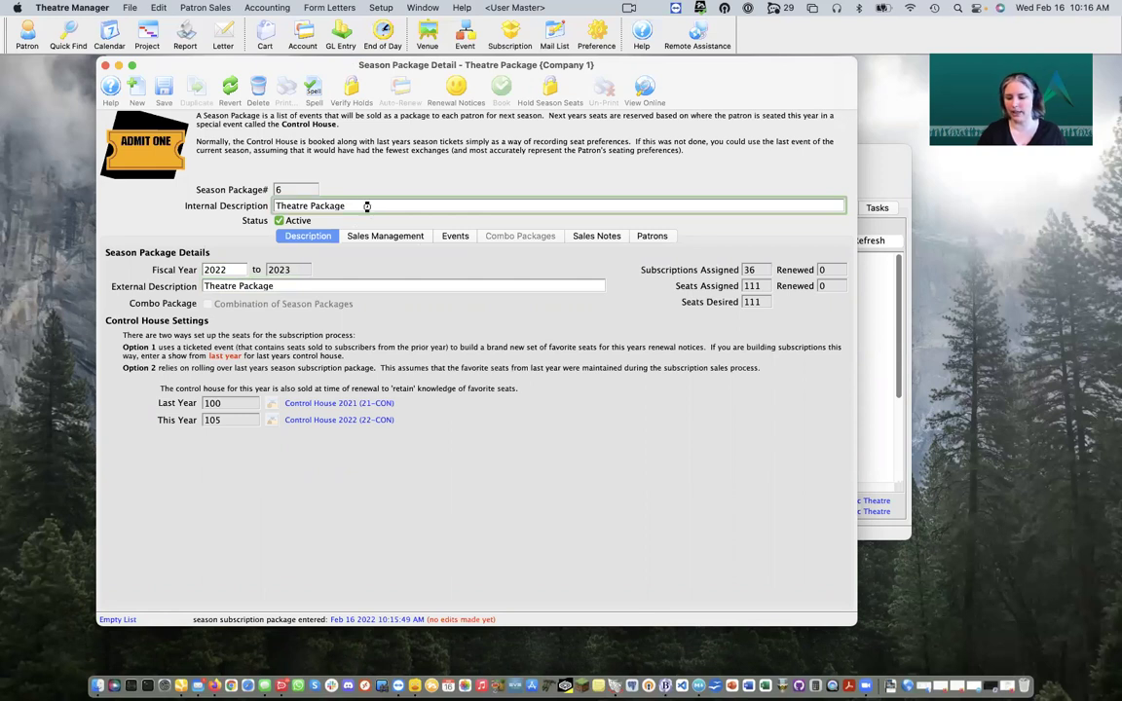
{"action": "type", "text": "20"}
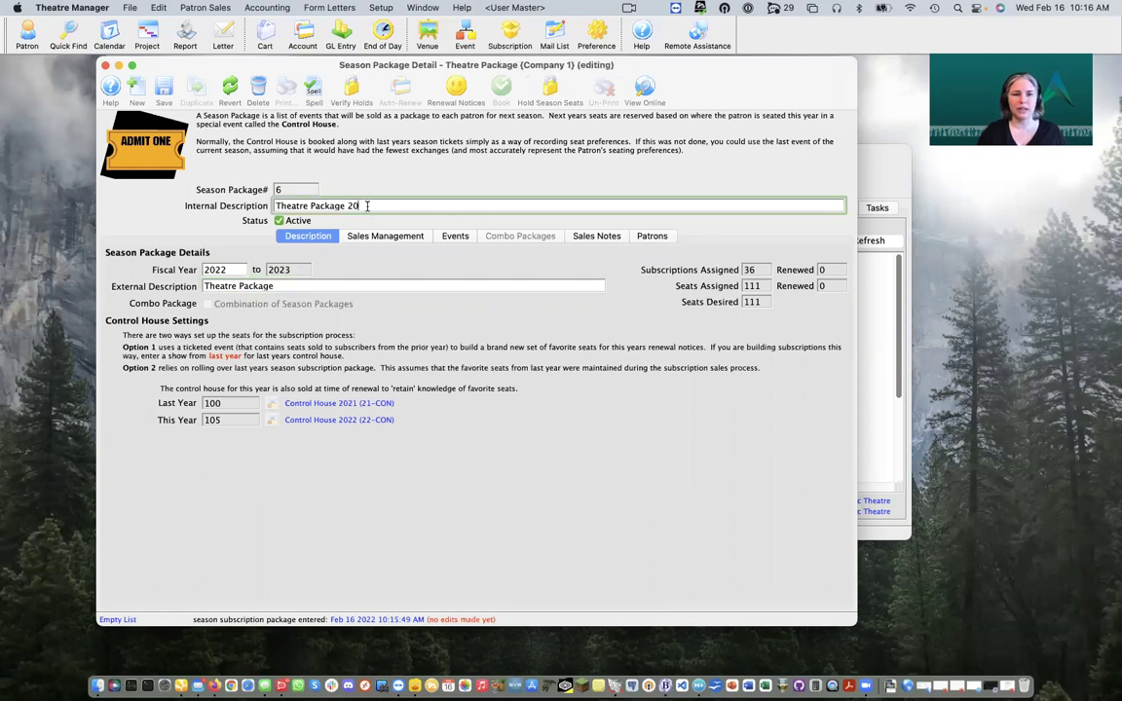
{"action": "type", "text": "22 -"}
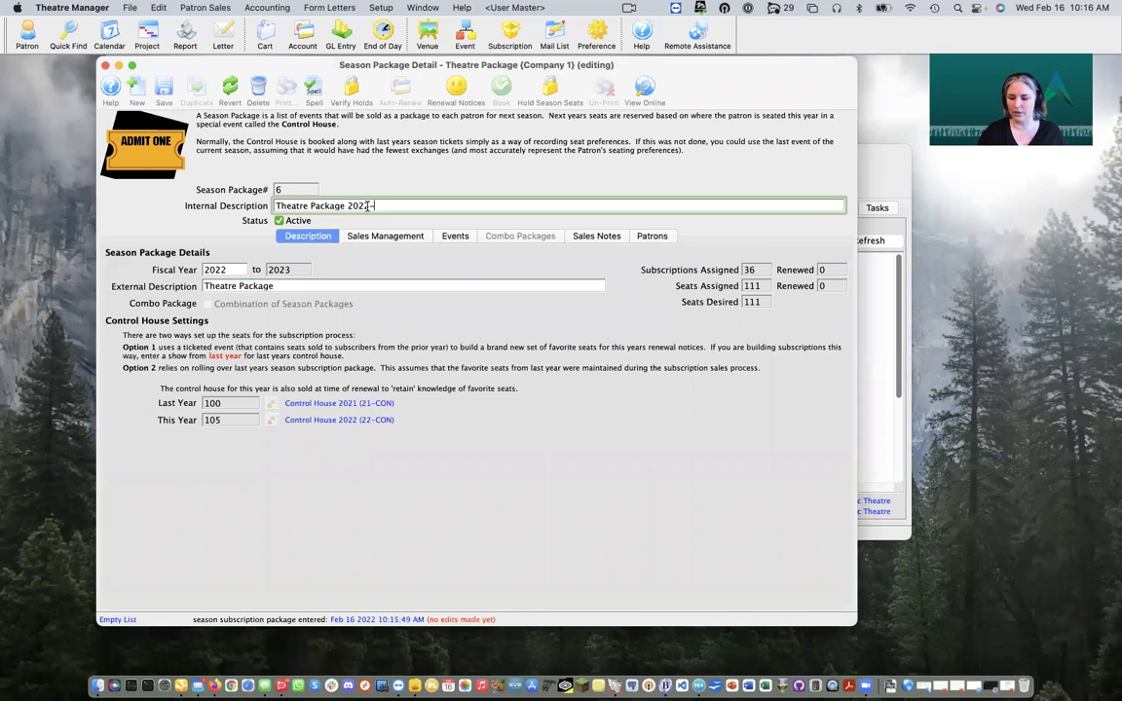
{"action": "type", "text": "2023"}
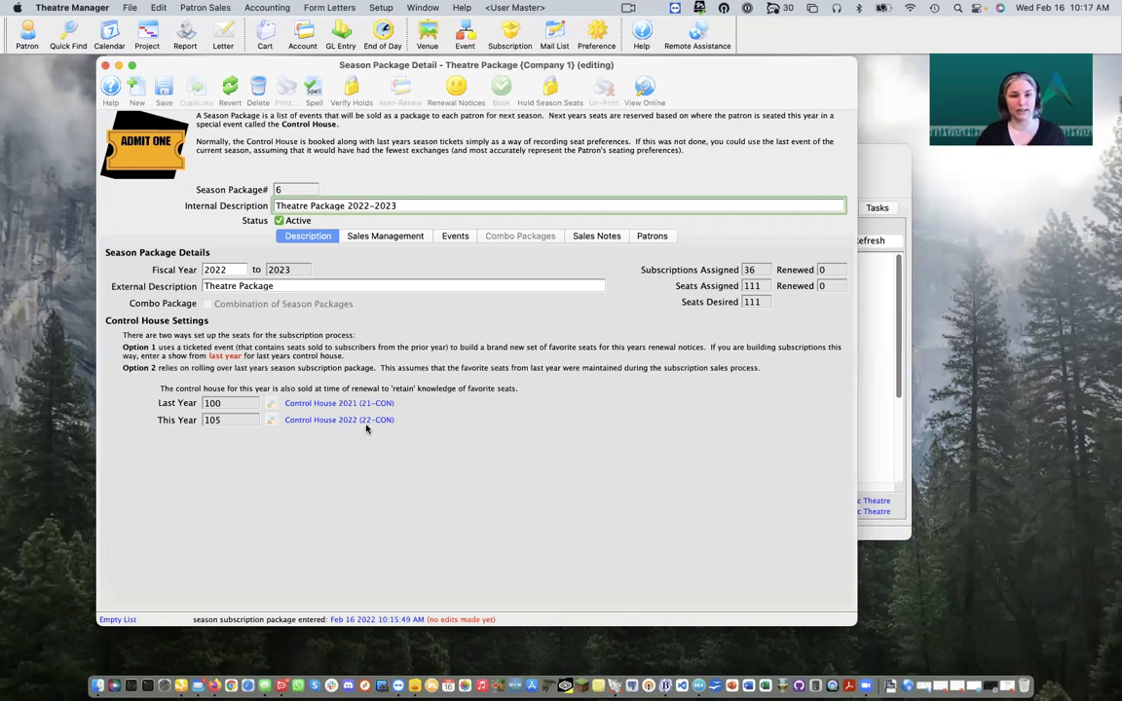
Review the package's sales settings for selling and renewing at the box office and via the internet
{"action": "left_click", "coordinate": [395, 238]}
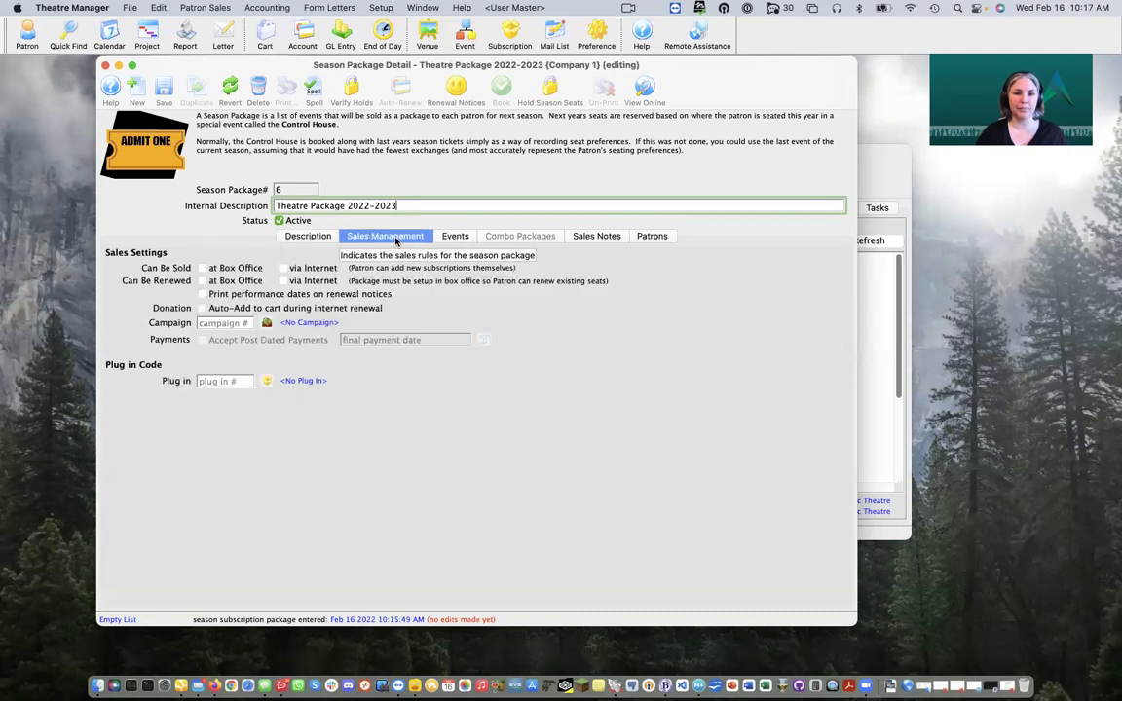
{"action": "left_click", "coordinate": [284, 269]}
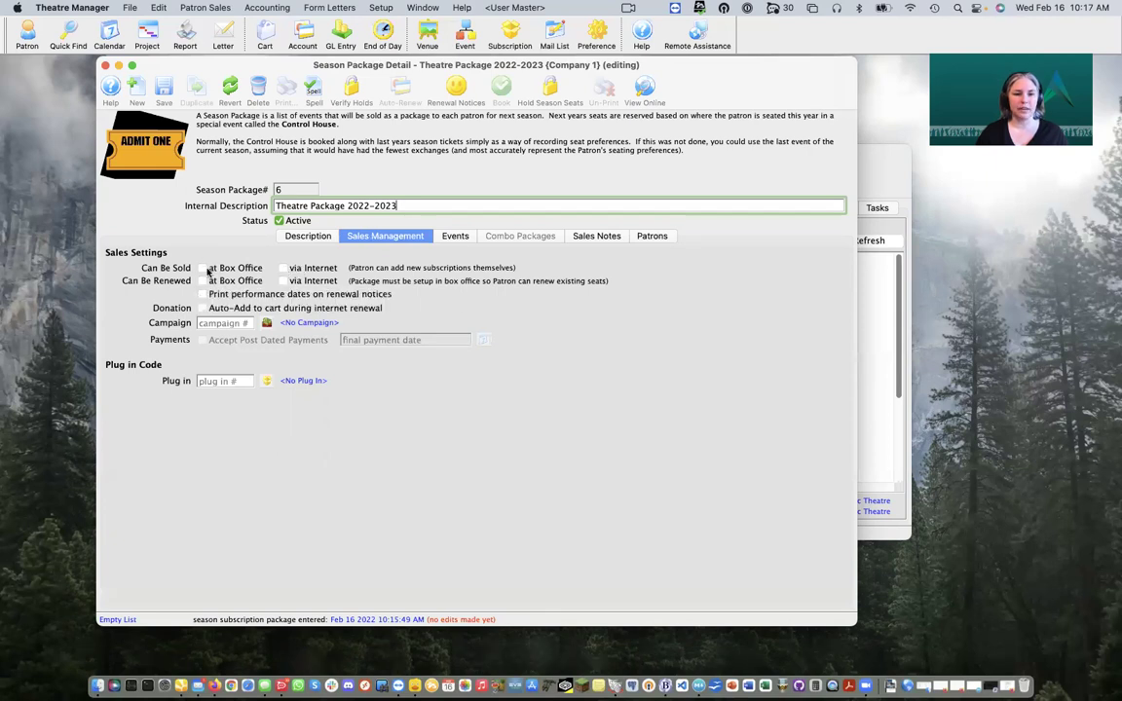
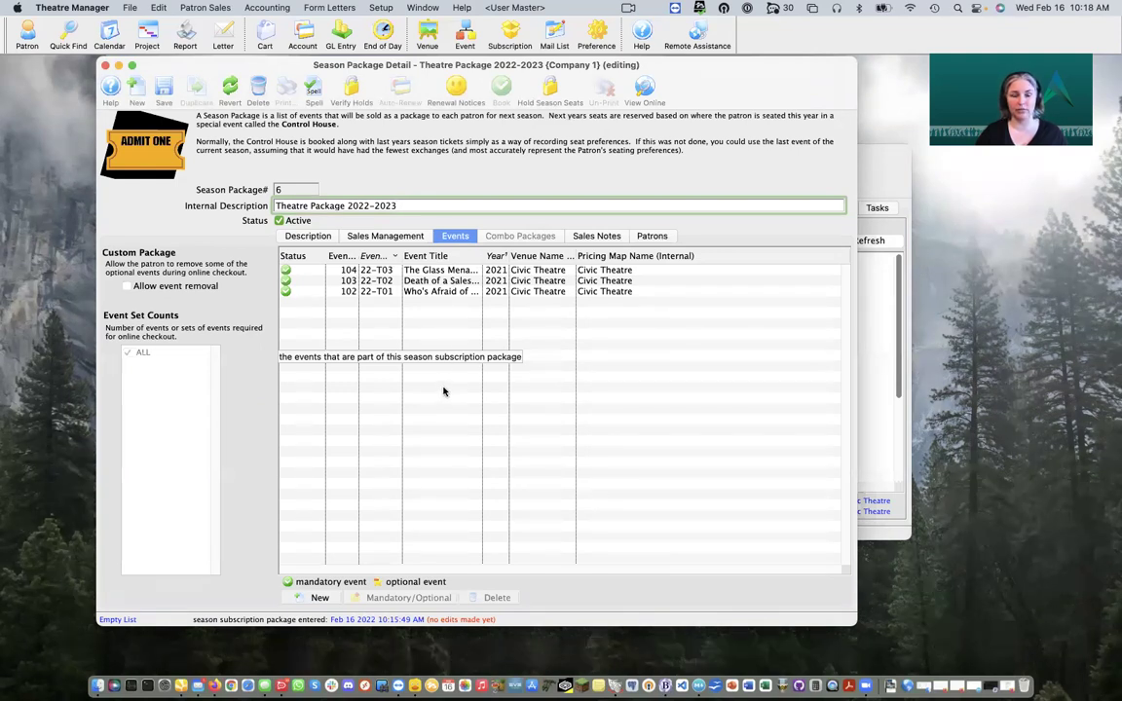
Allow event removal in the package and make events 22-T01, 22-T02 and 22-T03 optional
{"action": "left_click", "coordinate": [445, 293]}
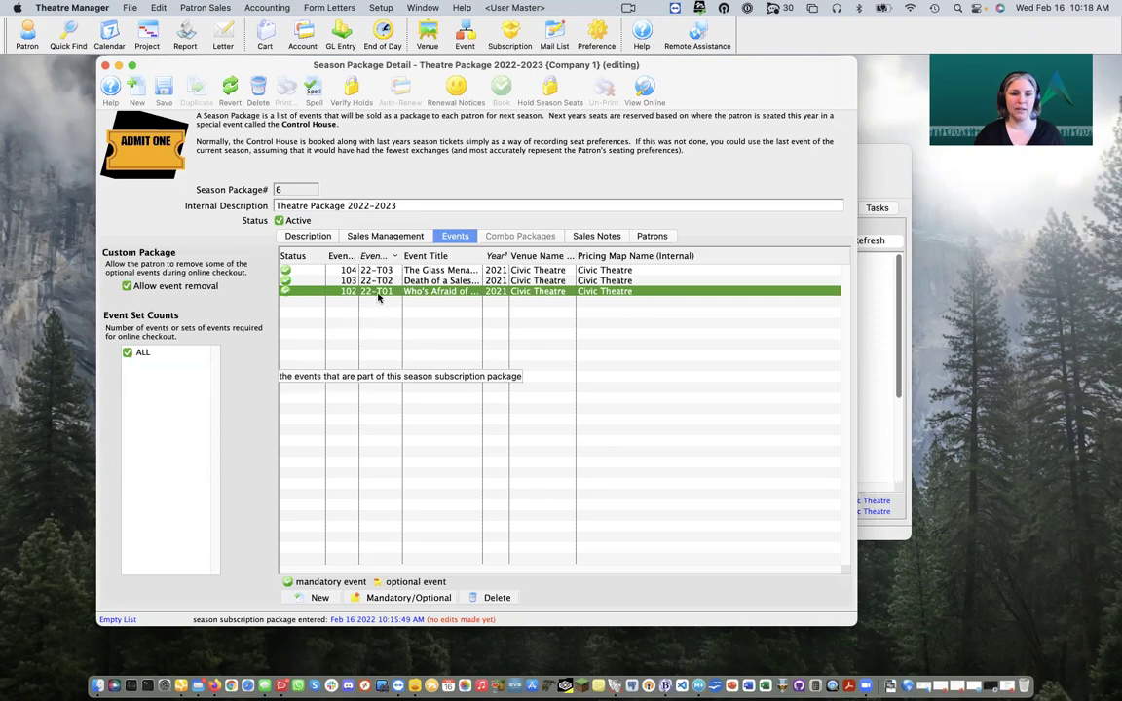
{"action": "left_click", "coordinate": [359, 269]}
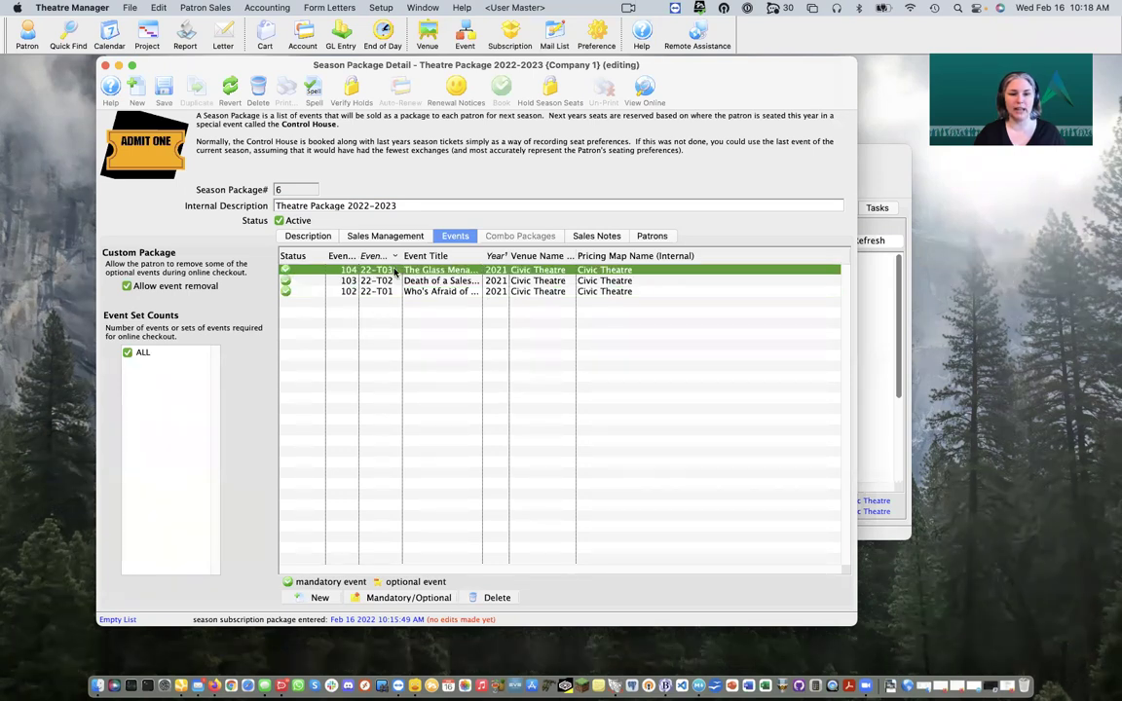
{"action": "left_click", "coordinate": [410, 598]}
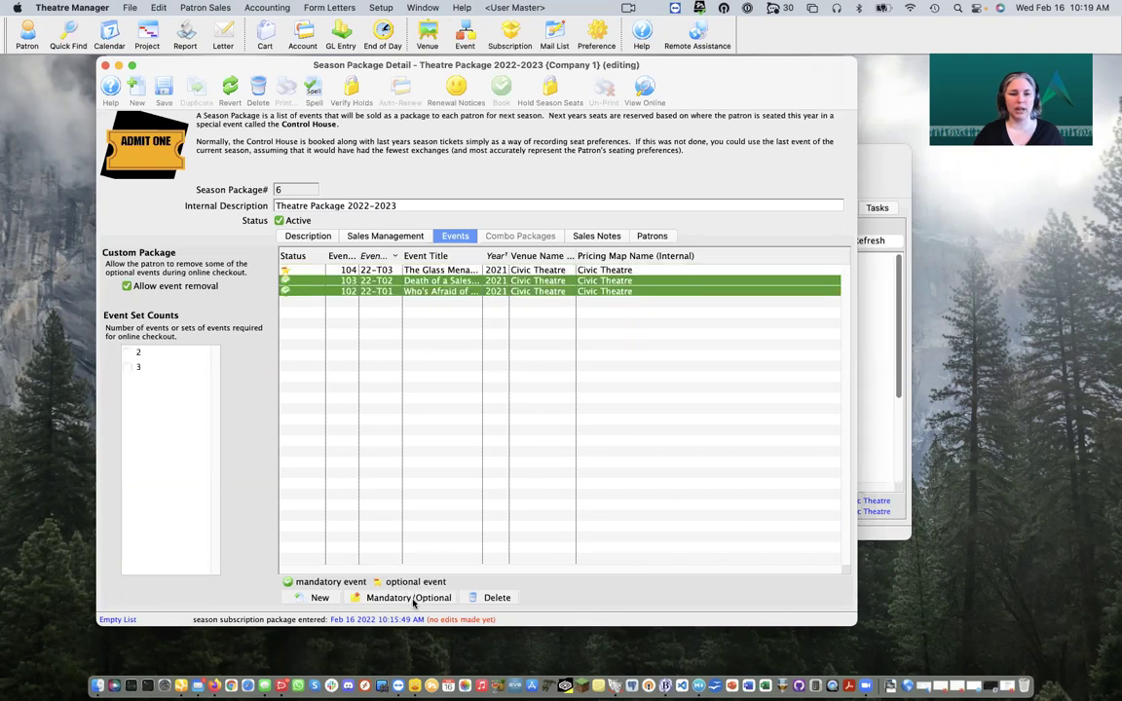
{"action": "left_click", "coordinate": [414, 598]}
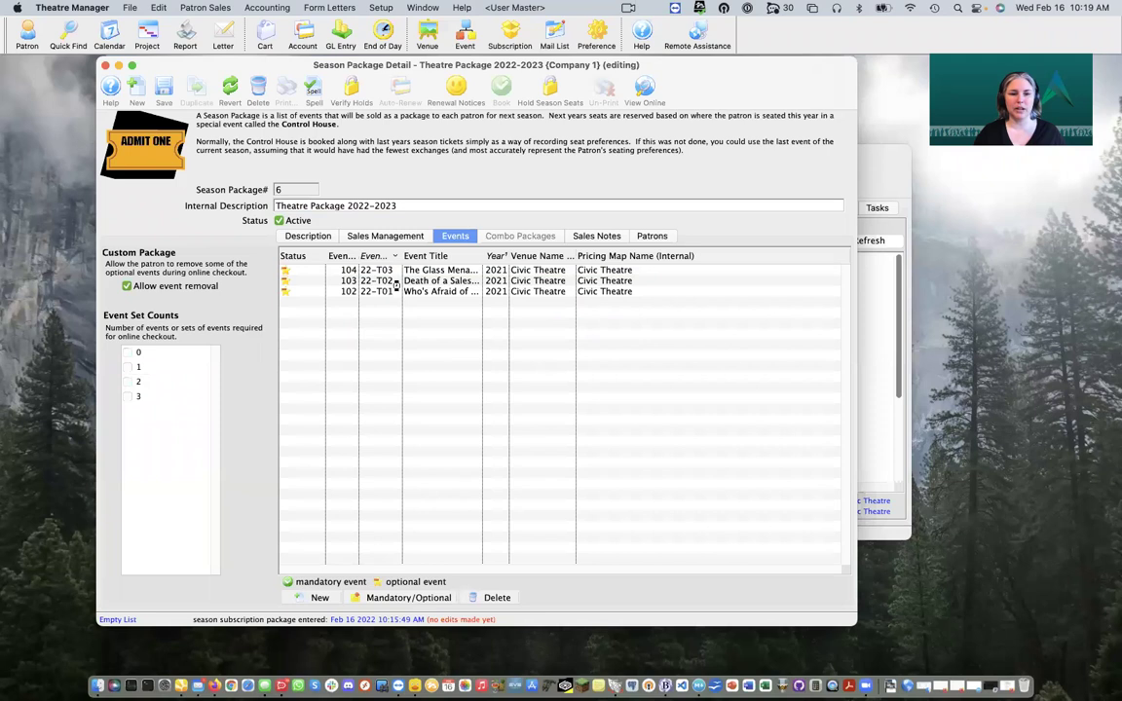
Set the event set count required for online checkout to 2, and select events 22-T03 and 22-T02
{"action": "left_click", "coordinate": [356, 280]}
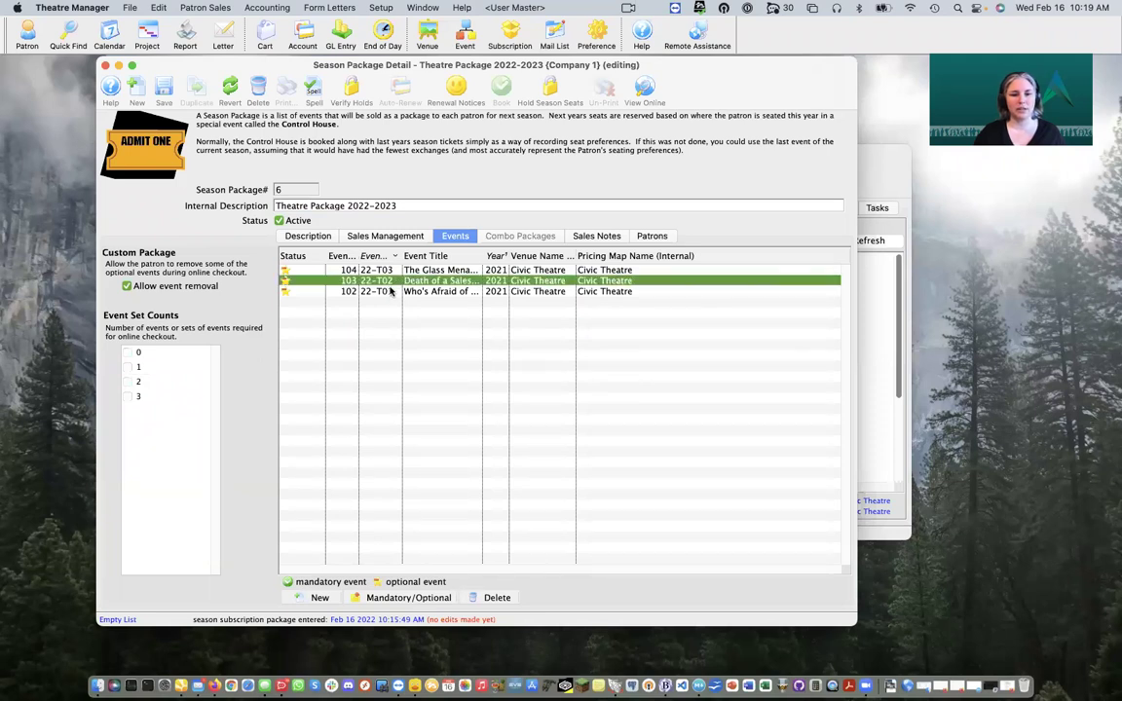
{"action": "left_click", "coordinate": [128, 383]}
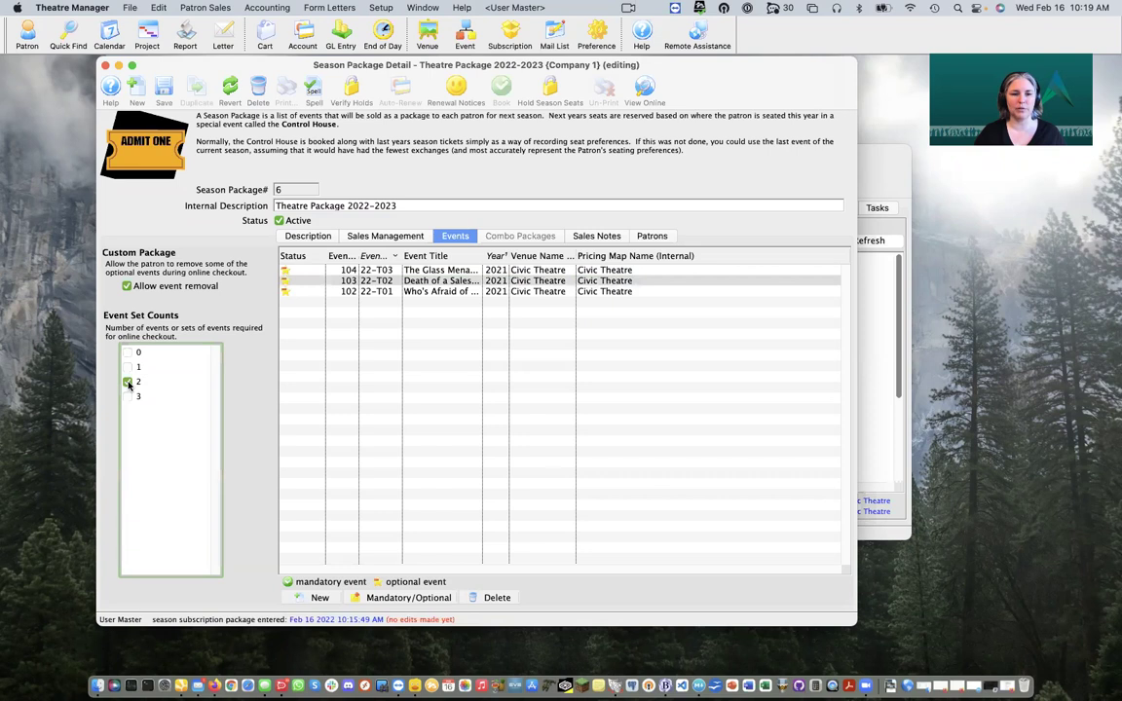
{"action": "left_click", "coordinate": [362, 271]}
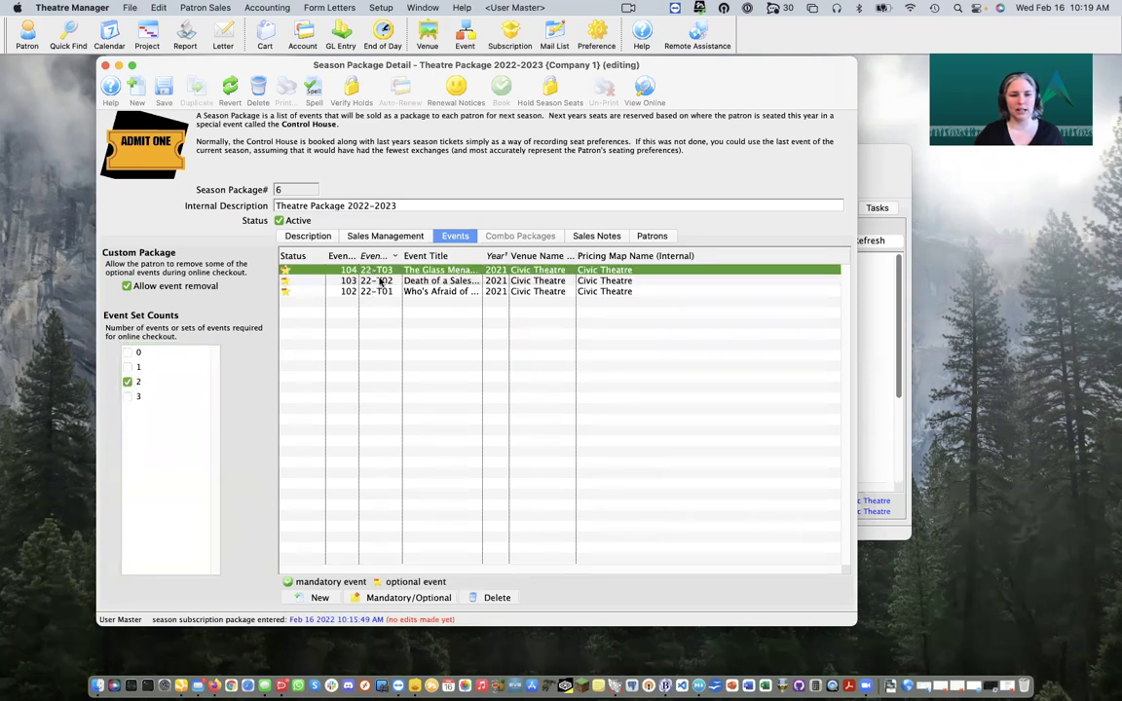
{"action": "left_click", "coordinate": [380, 282], "text": "shift"}
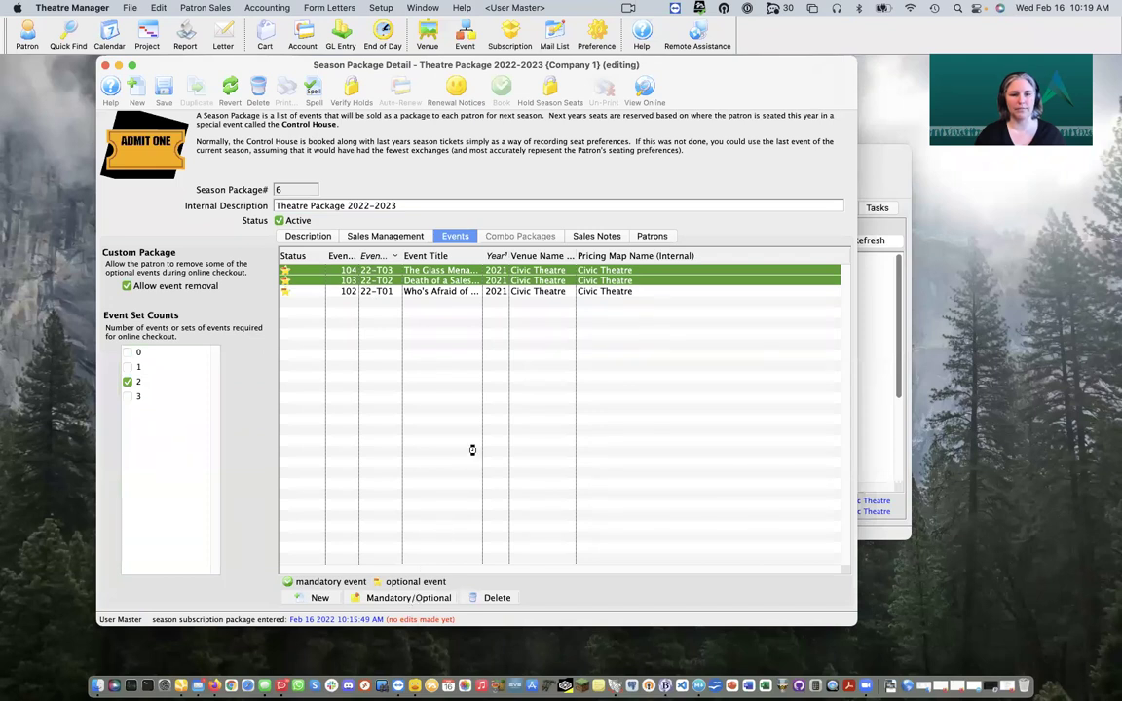
Make the selected events 22-T03 and 22-T02 mandatory, and select event 22-T01
{"action": "key", "text": "super+m"}
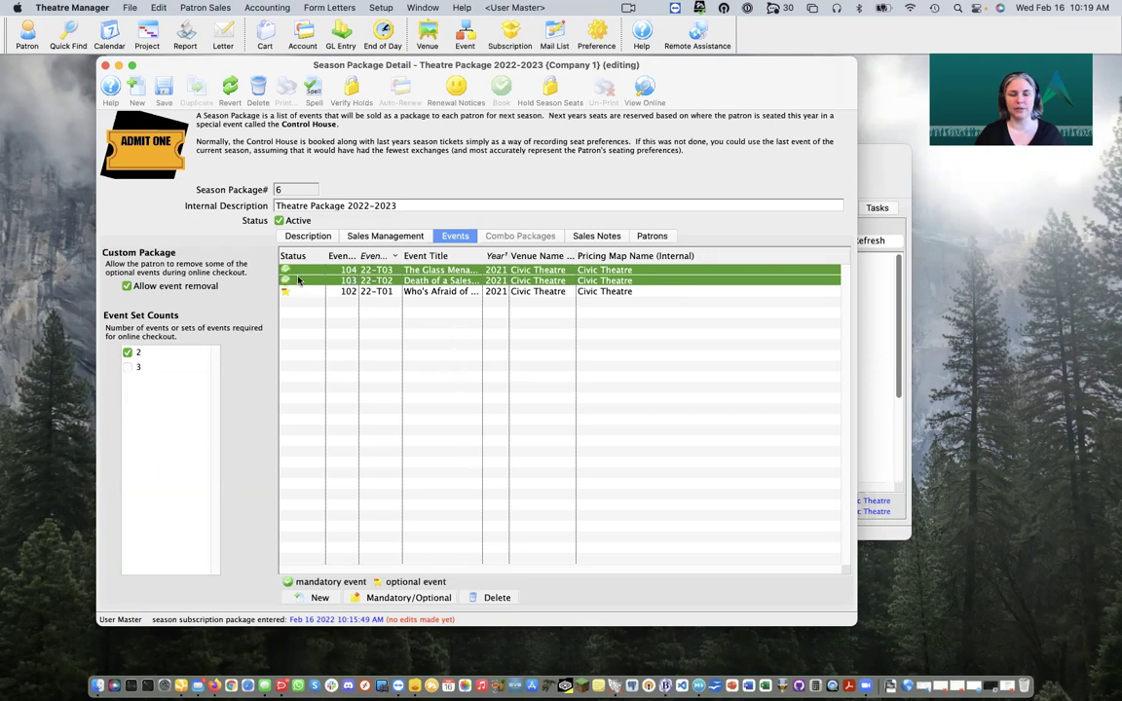
{"action": "left_click", "coordinate": [404, 291]}
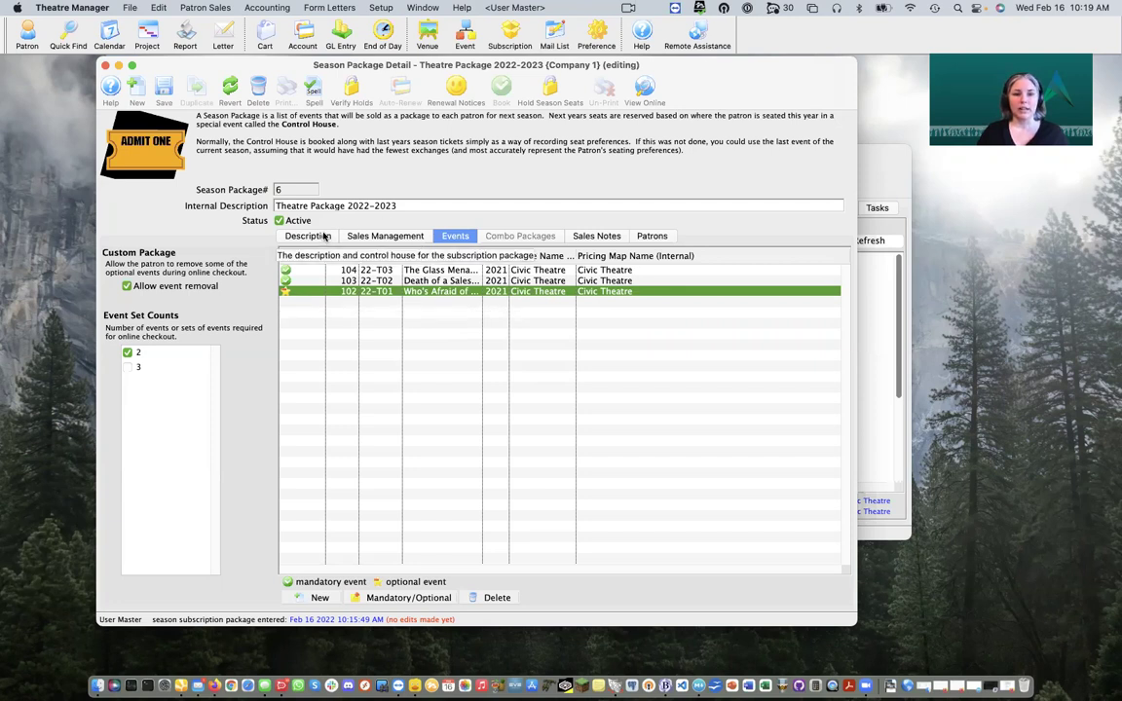
Allow the package to be renewed via the internet and save the package changes
{"action": "left_click", "coordinate": [385, 236]}
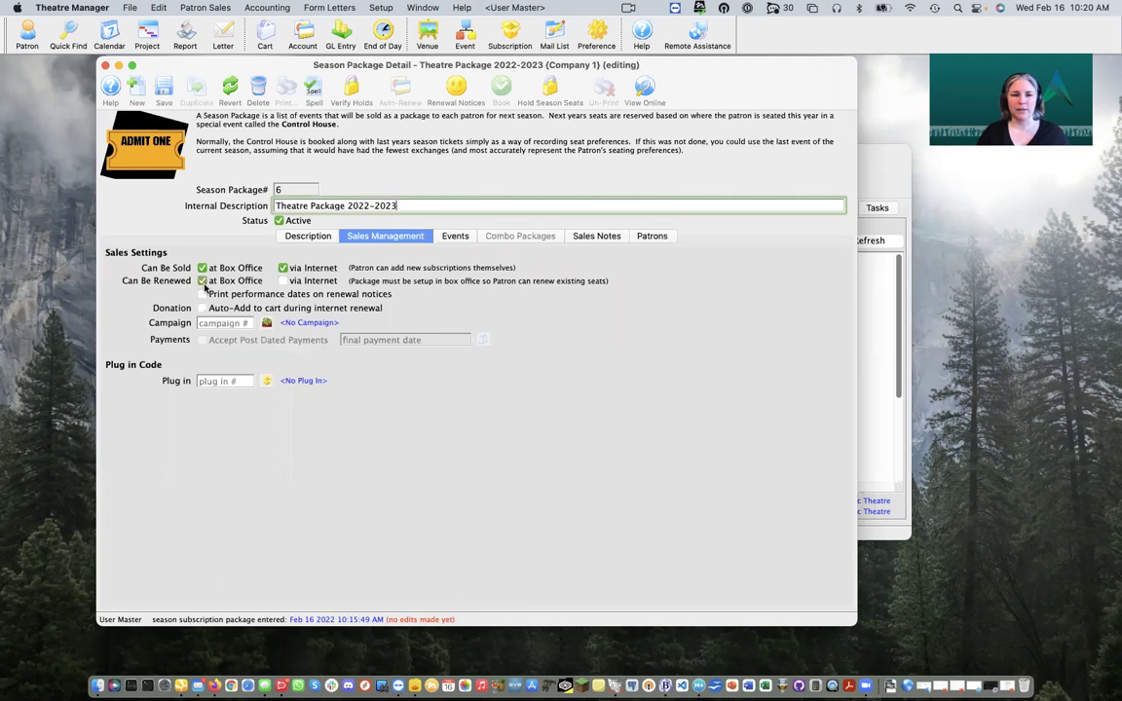
{"action": "left_click", "coordinate": [291, 281]}
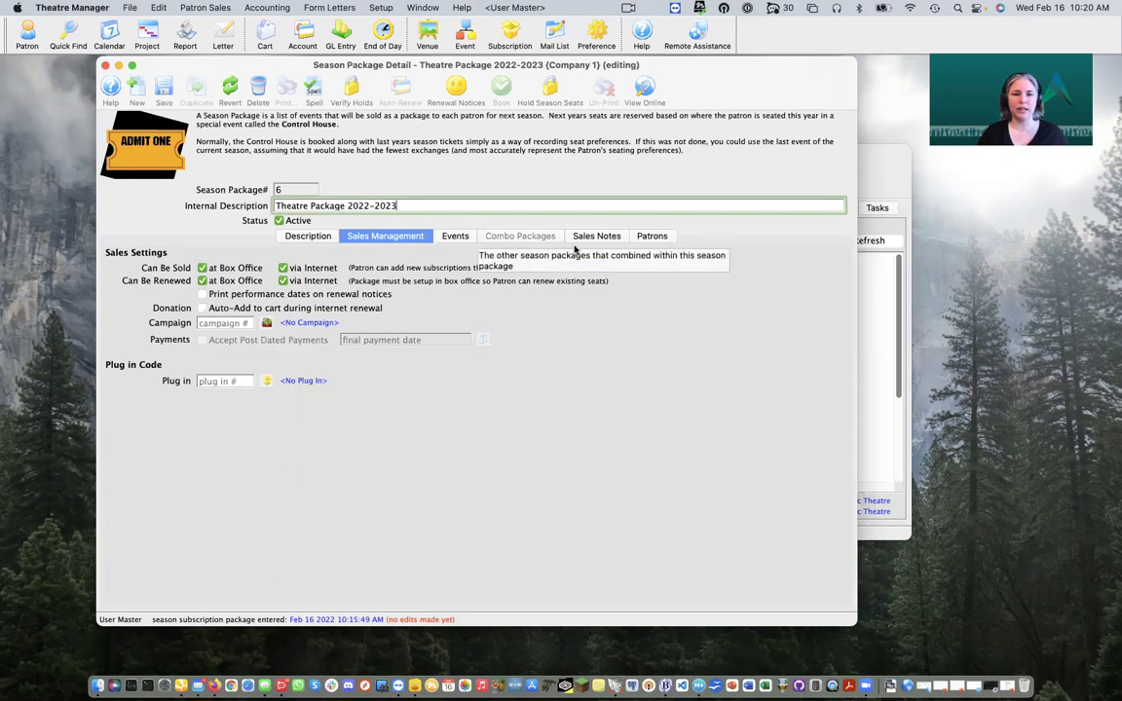
{"action": "left_click", "coordinate": [165, 89]}
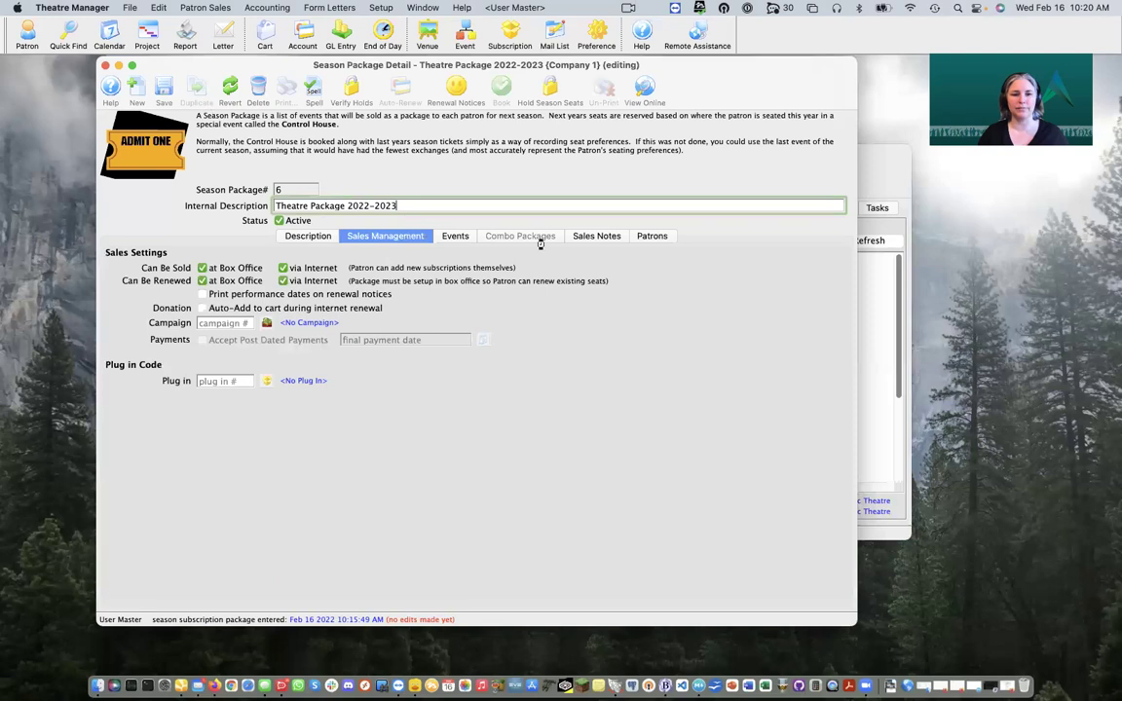
List all patrons in the Theatre Package 2022-2023 by searching with an empty name filter
{"action": "left_click", "coordinate": [651, 237]}
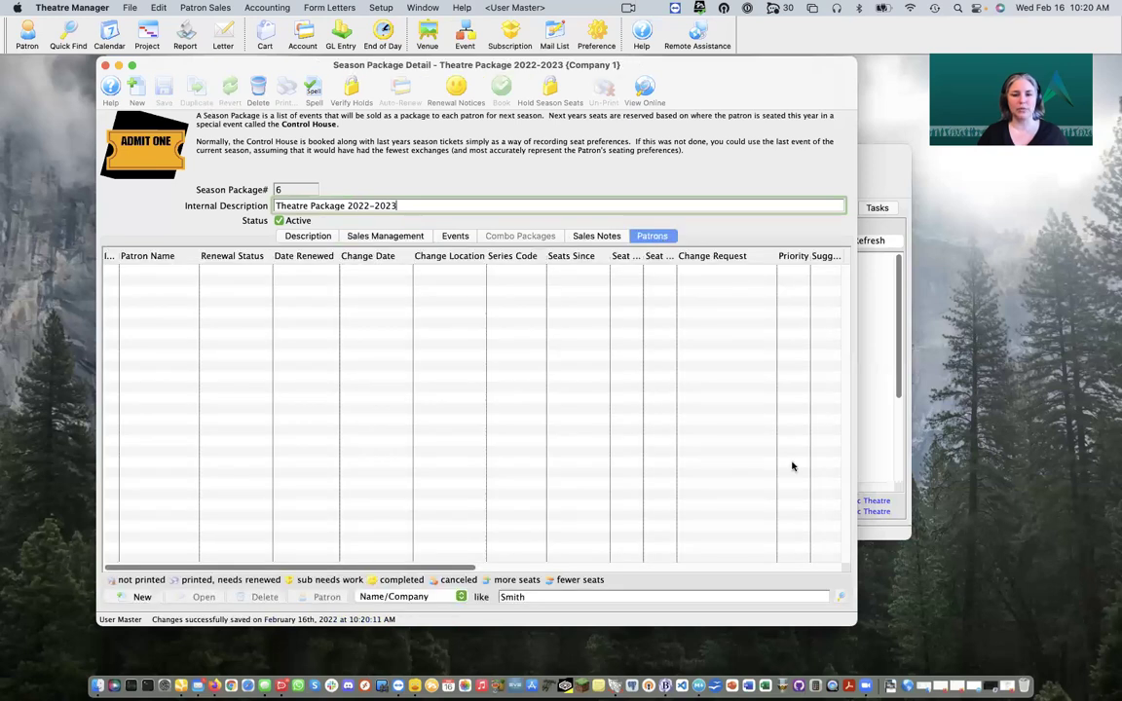
{"action": "left_click", "coordinate": [718, 596]}
{"action": "key", "text": "BackSpace"}
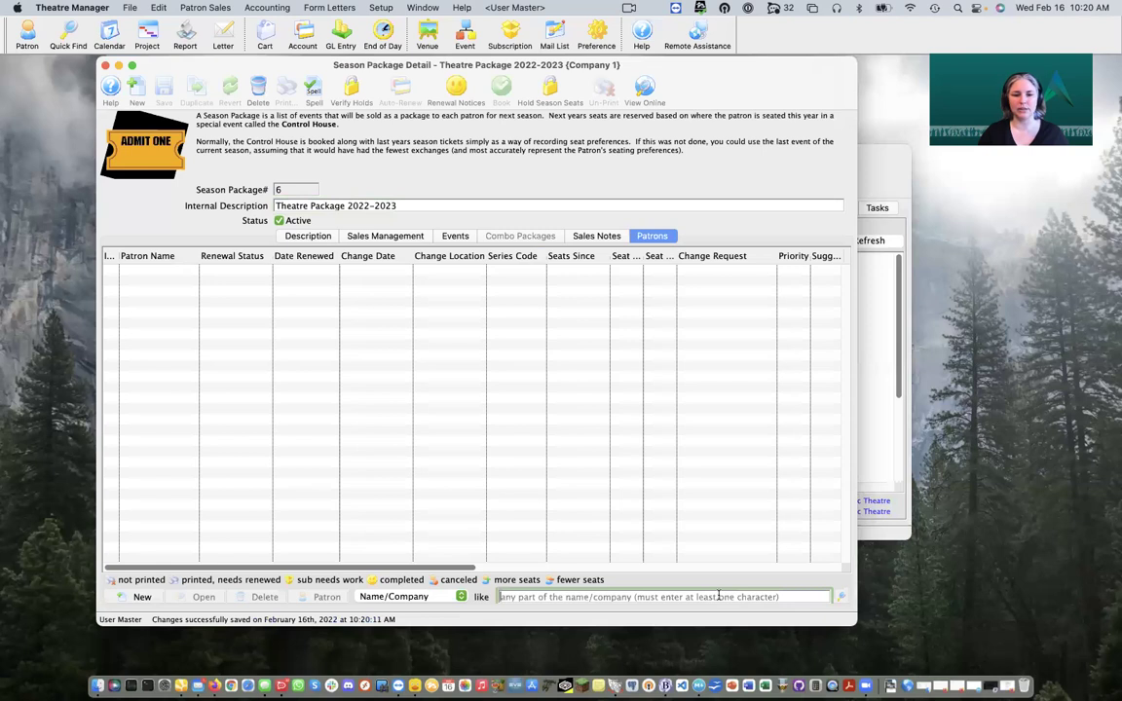
{"action": "key", "text": "Return"}
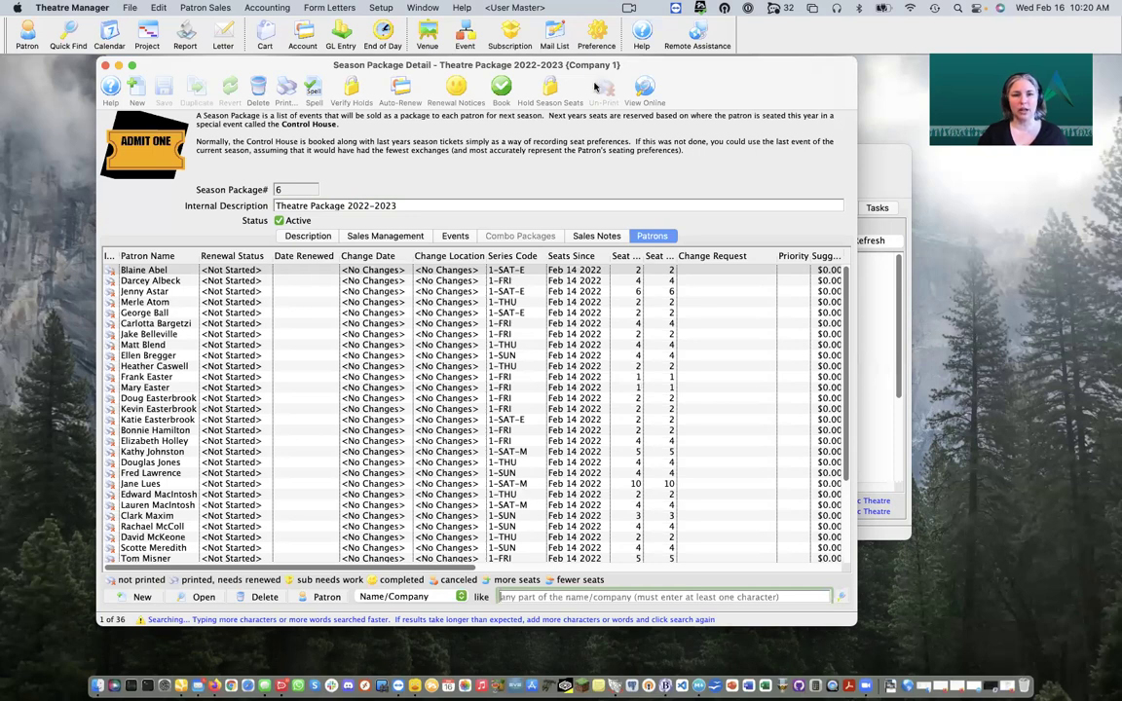
List all active and inactive season packages, sort them by internal package name and widen that column
{"action": "left_click_drag", "start_coordinate": [589, 67], "coordinate": [793, 73]}
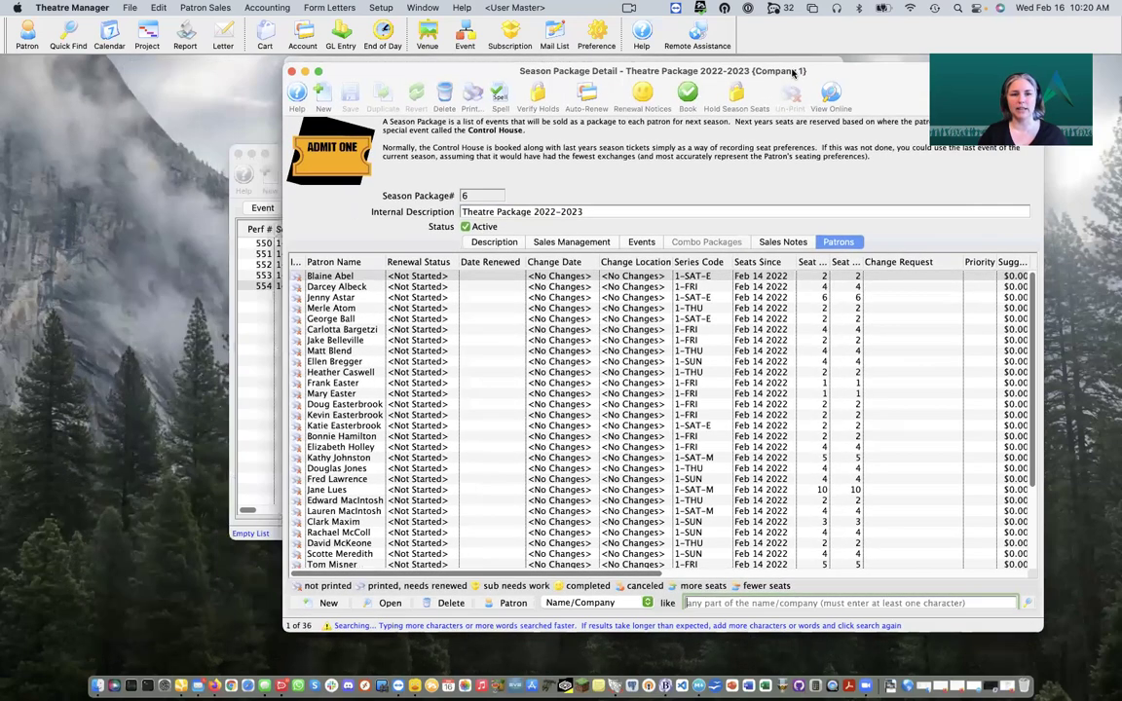
{"action": "left_click", "coordinate": [511, 62]}
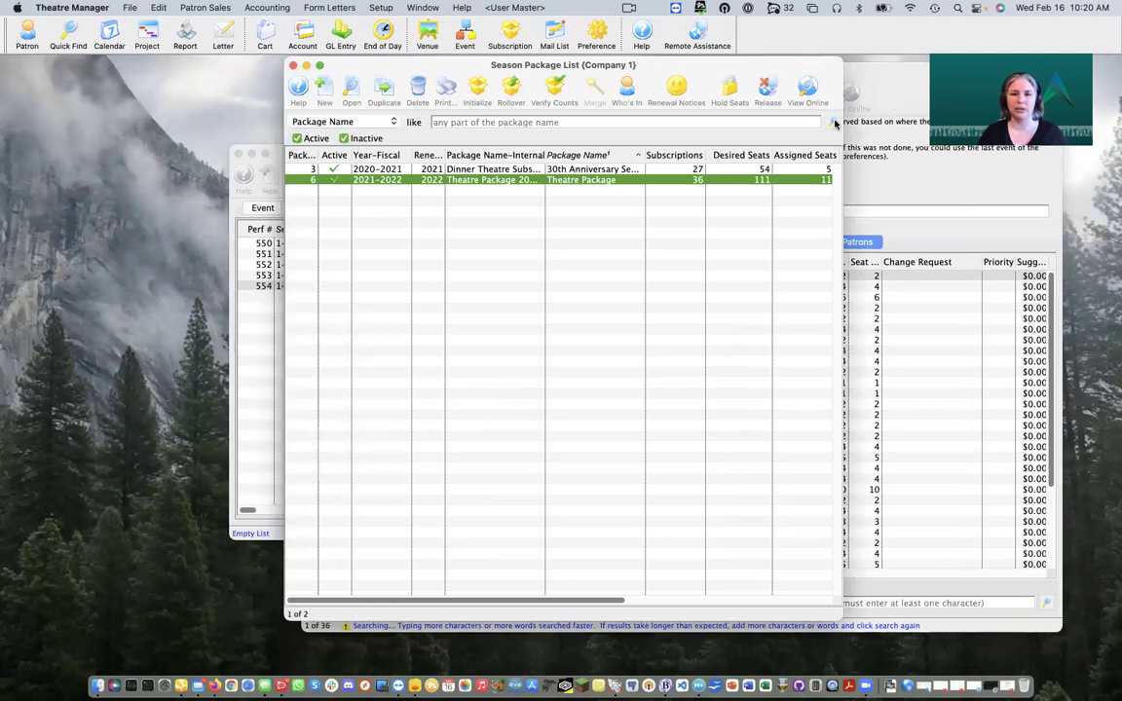
{"action": "left_click", "coordinate": [834, 124]}
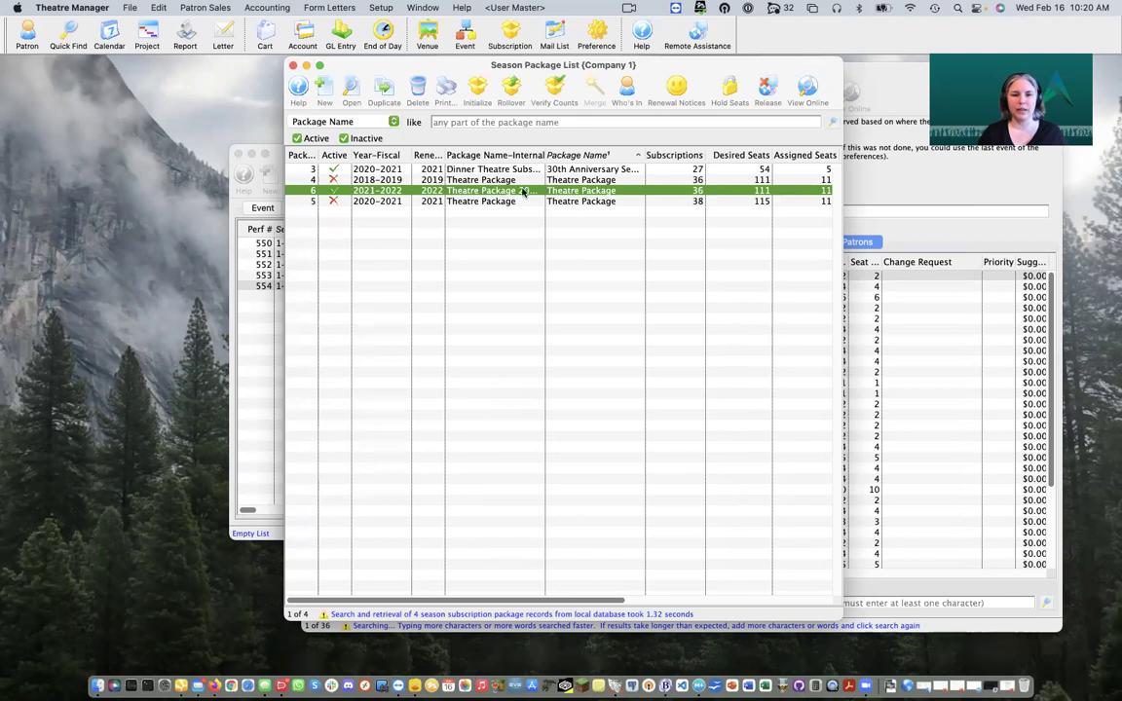
{"action": "left_click", "coordinate": [543, 156]}
{"action": "left_click_drag", "start_coordinate": [491, 155], "coordinate": [558, 188]}
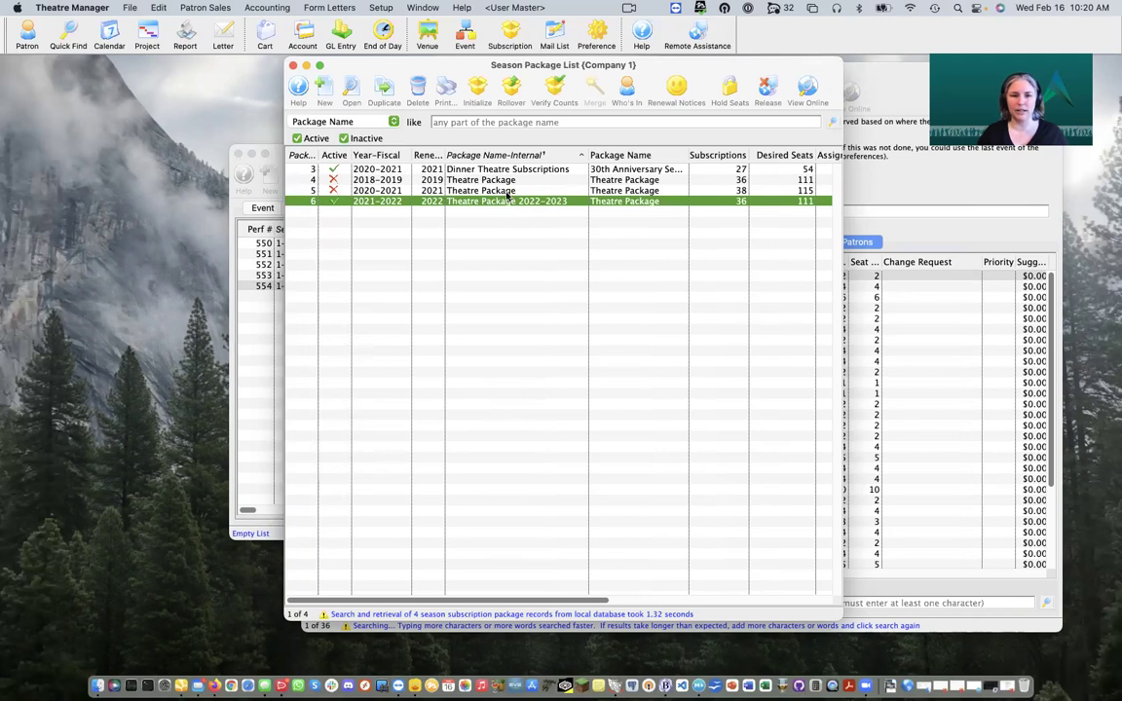
Open the inactive 2020-2021 Theatre Package and list its patrons
{"action": "left_click", "coordinate": [505, 191]}
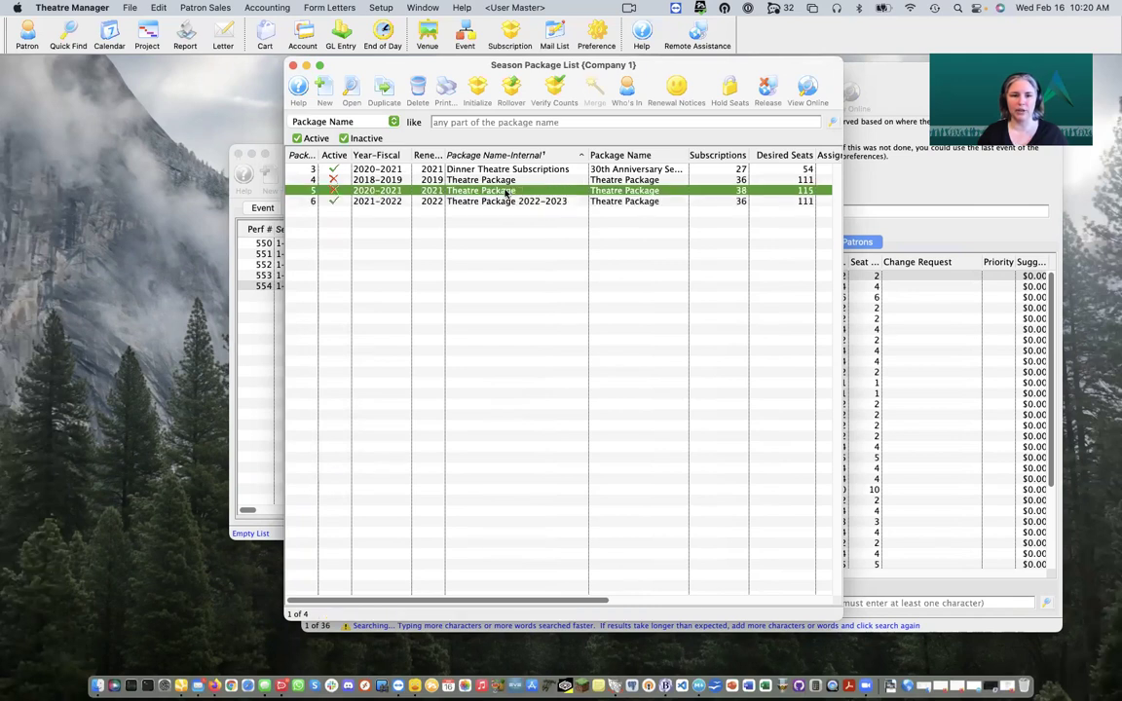
{"action": "double_click", "coordinate": [394, 191]}
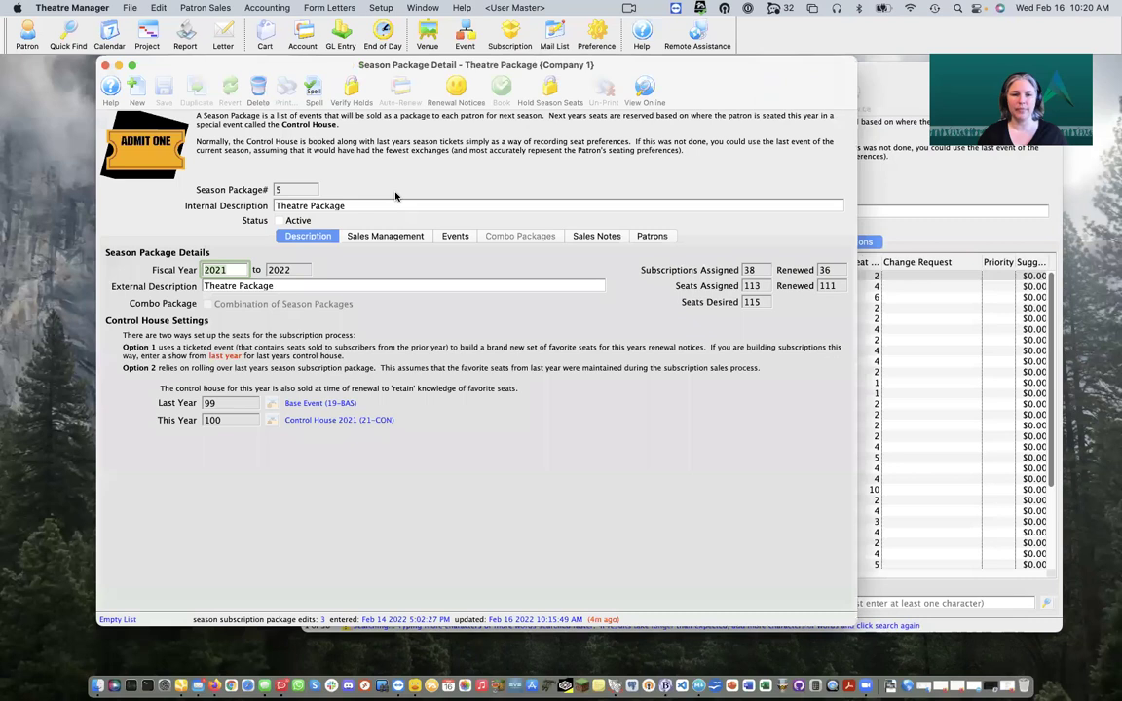
{"action": "left_click", "coordinate": [655, 239]}
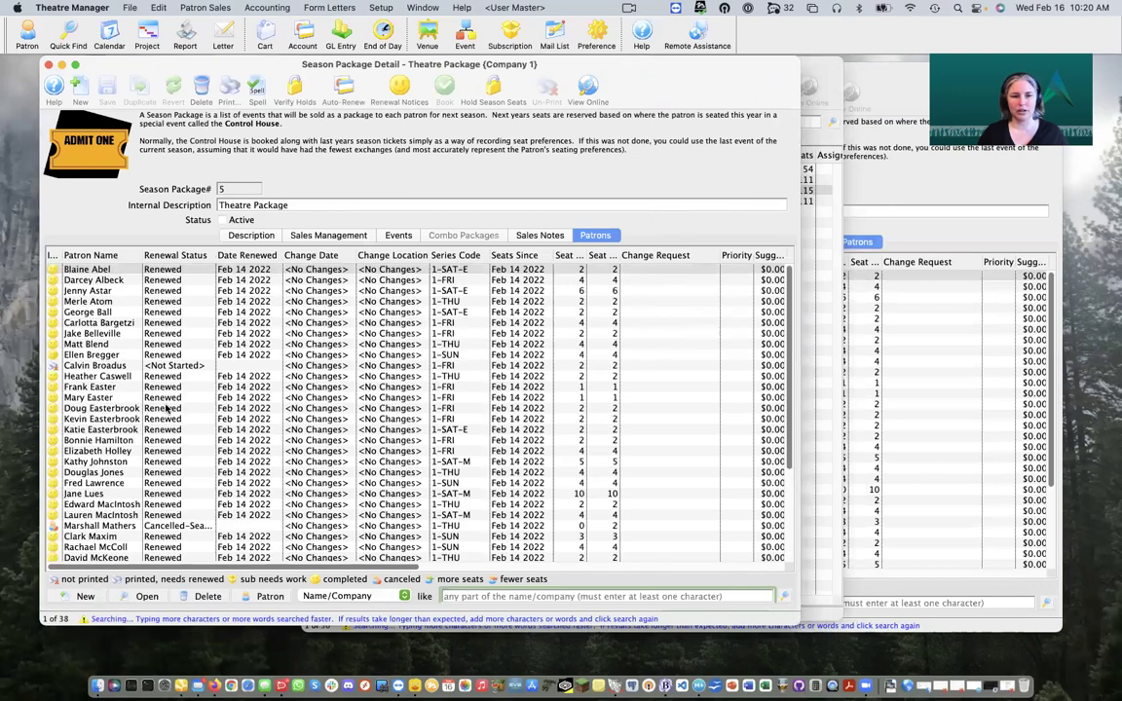
Compare the patron lists and renewal statuses of the old Theatre Package and Theatre Package 2022-2023
{"action": "left_click", "coordinate": [950, 179]}
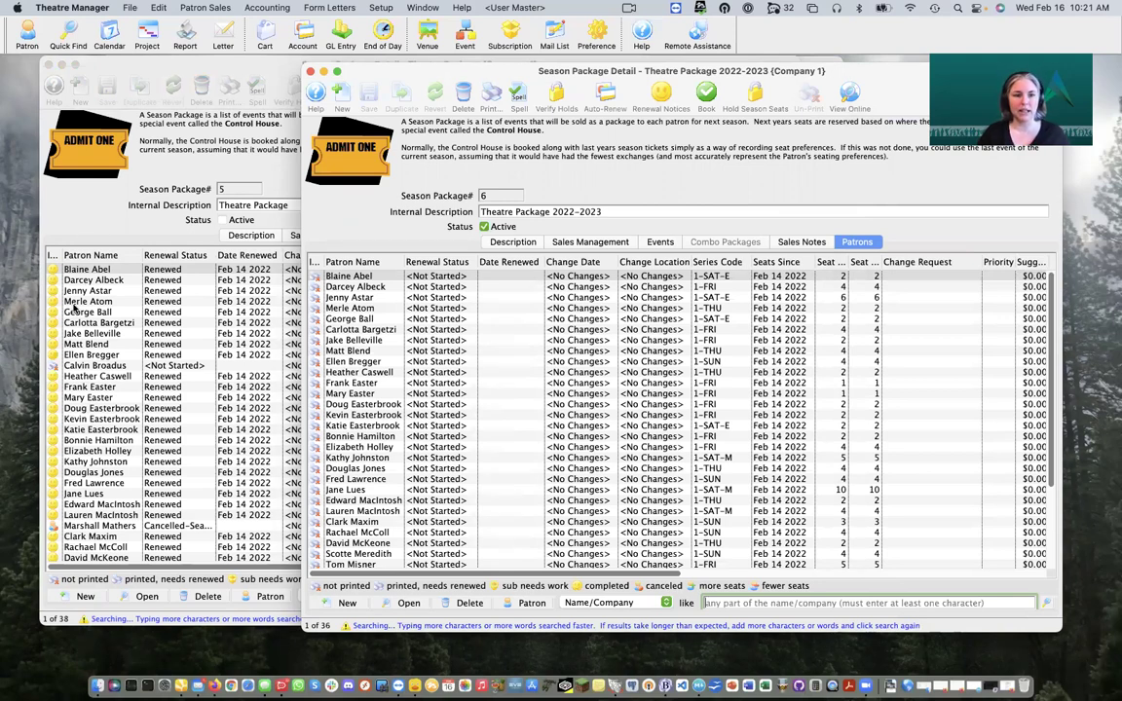
{"action": "left_click", "coordinate": [200, 365]}
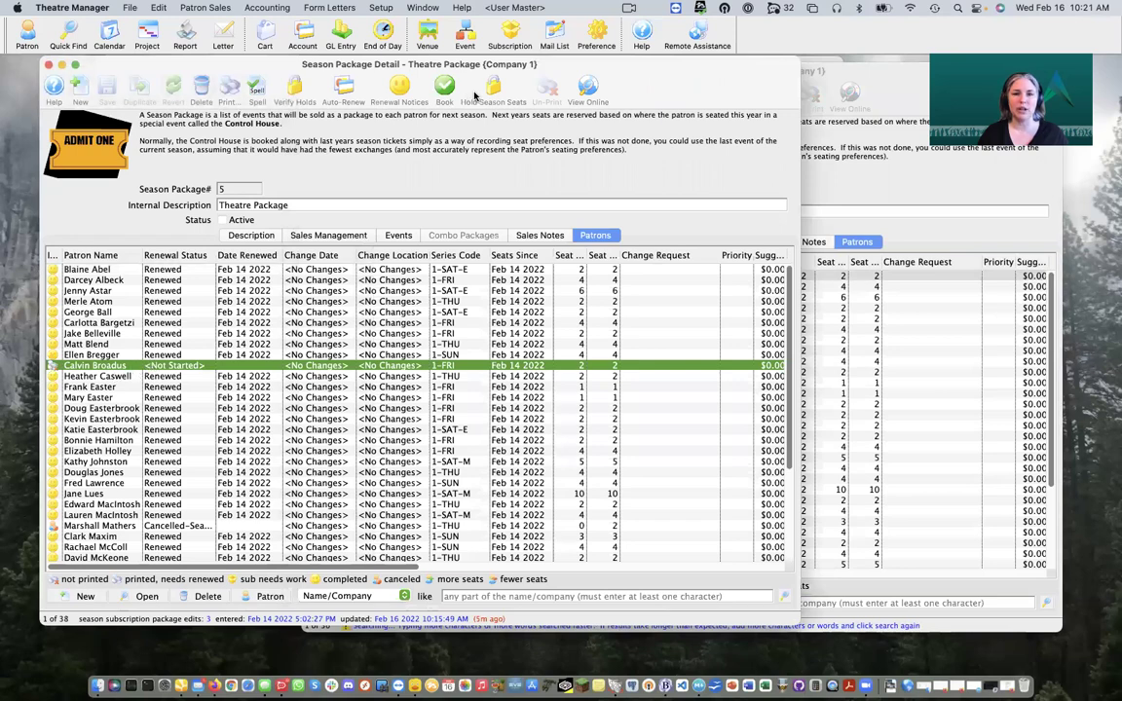
{"action": "left_click_drag", "start_coordinate": [591, 65], "coordinate": [550, 69]}
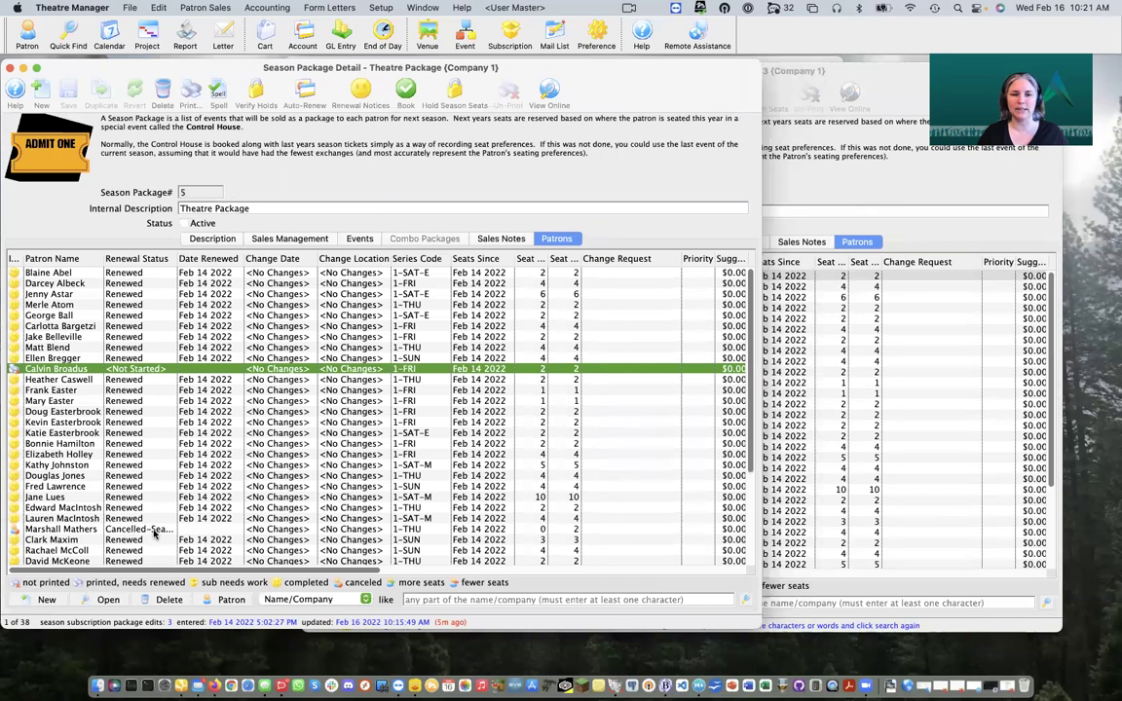
{"action": "left_click", "coordinate": [907, 90]}
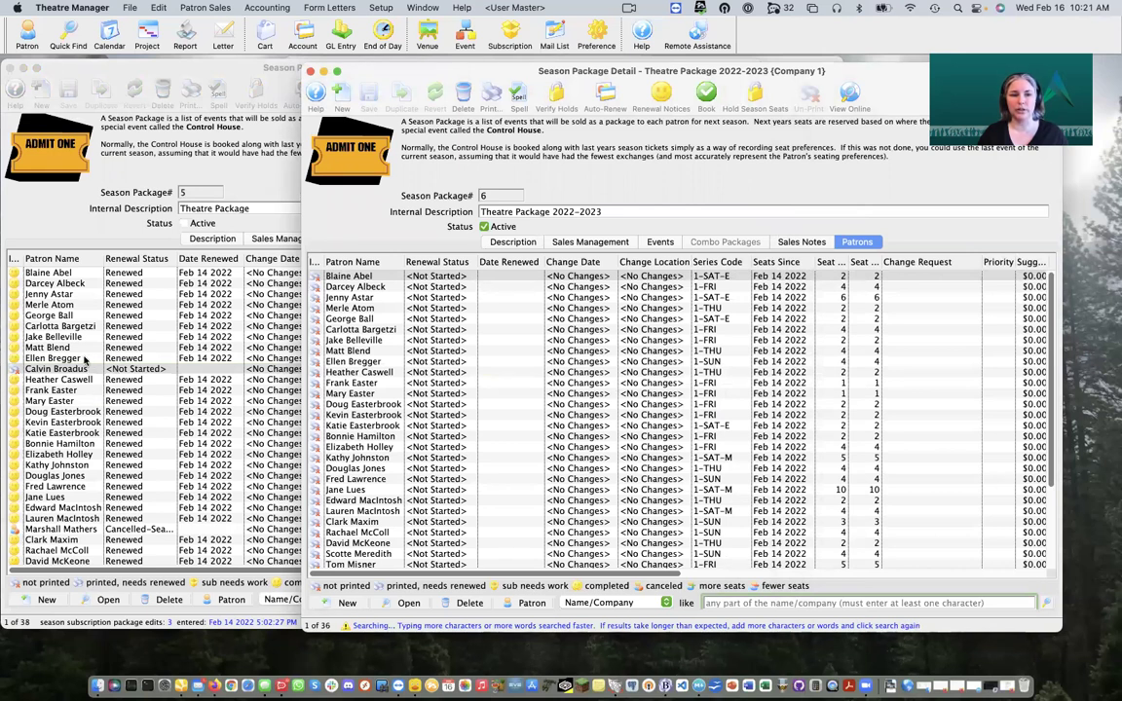
{"action": "left_click", "coordinate": [110, 176]}
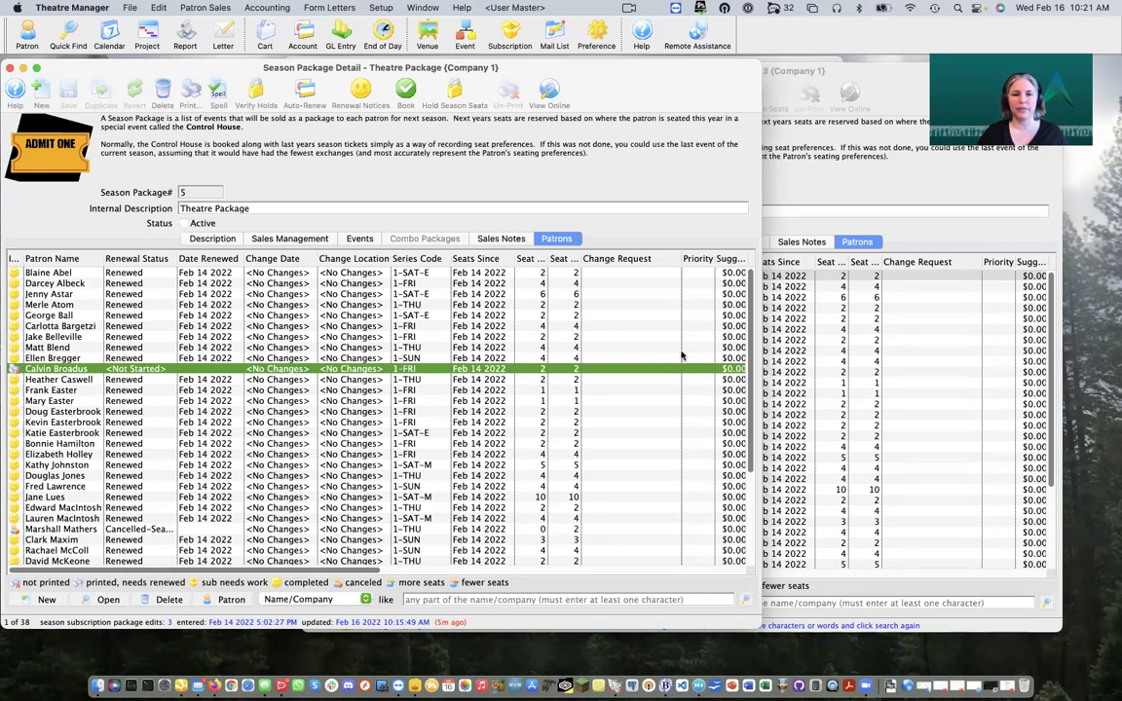
Open the not-started patron's subscription in the old package, review the status options, keep <Not Started>, and close the subscription
{"action": "double_click", "coordinate": [225, 369]}
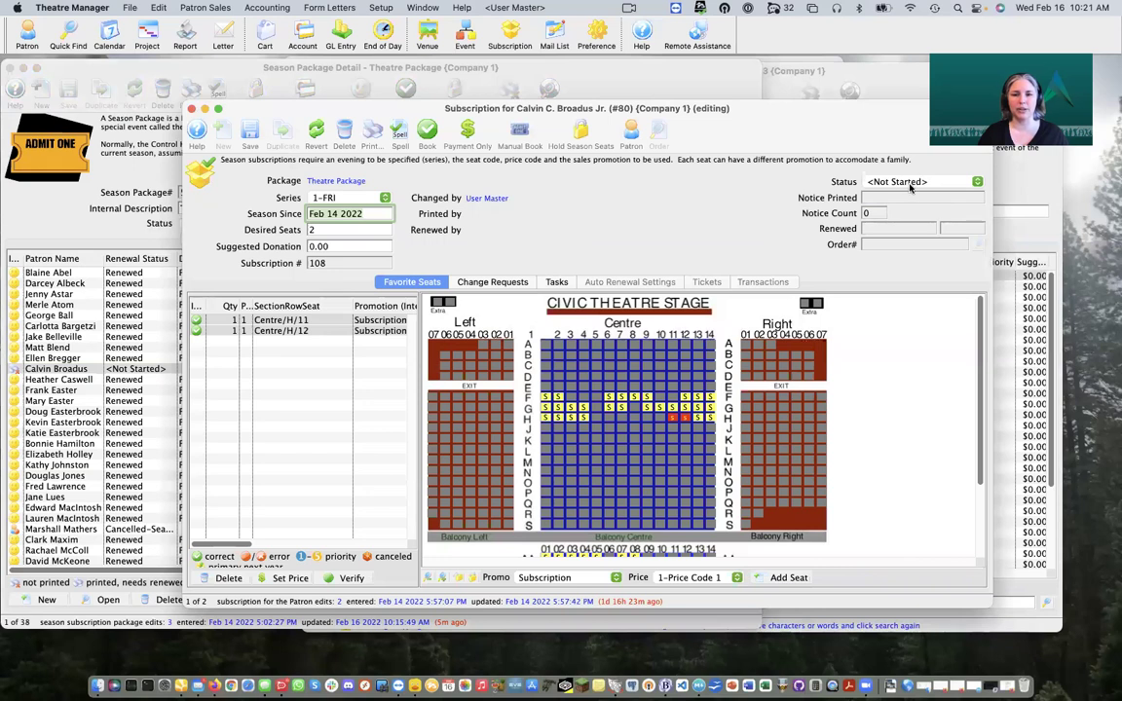
{"action": "left_click", "coordinate": [970, 184]}
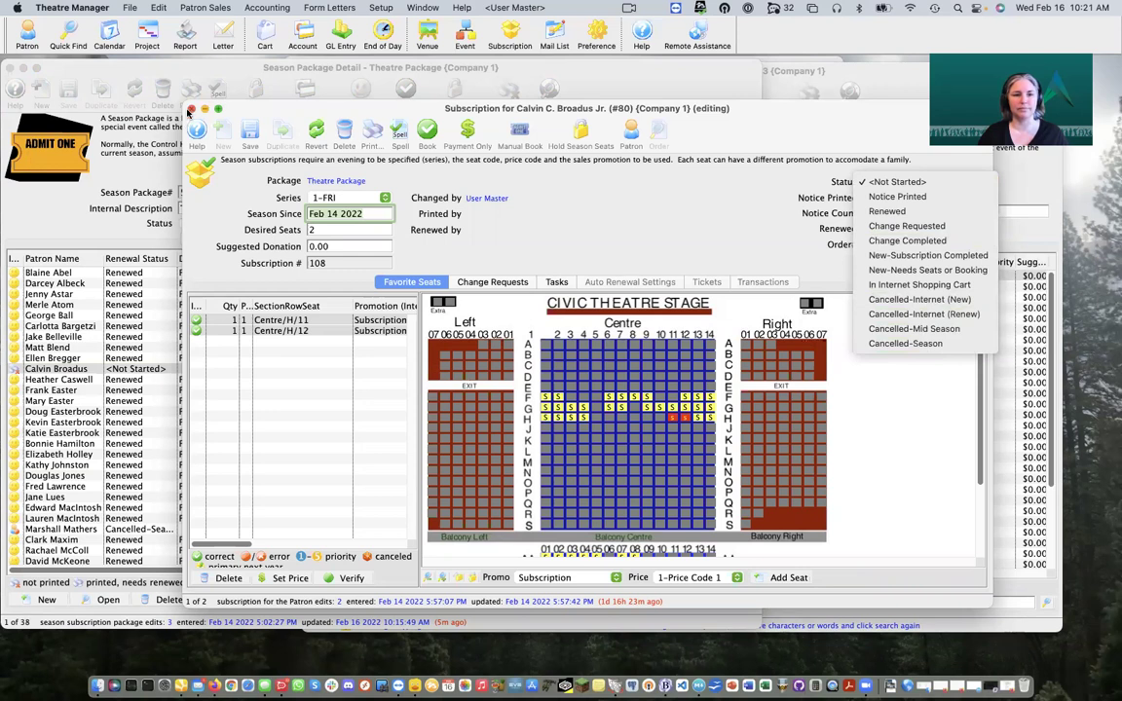
{"action": "left_click", "coordinate": [897, 183]}
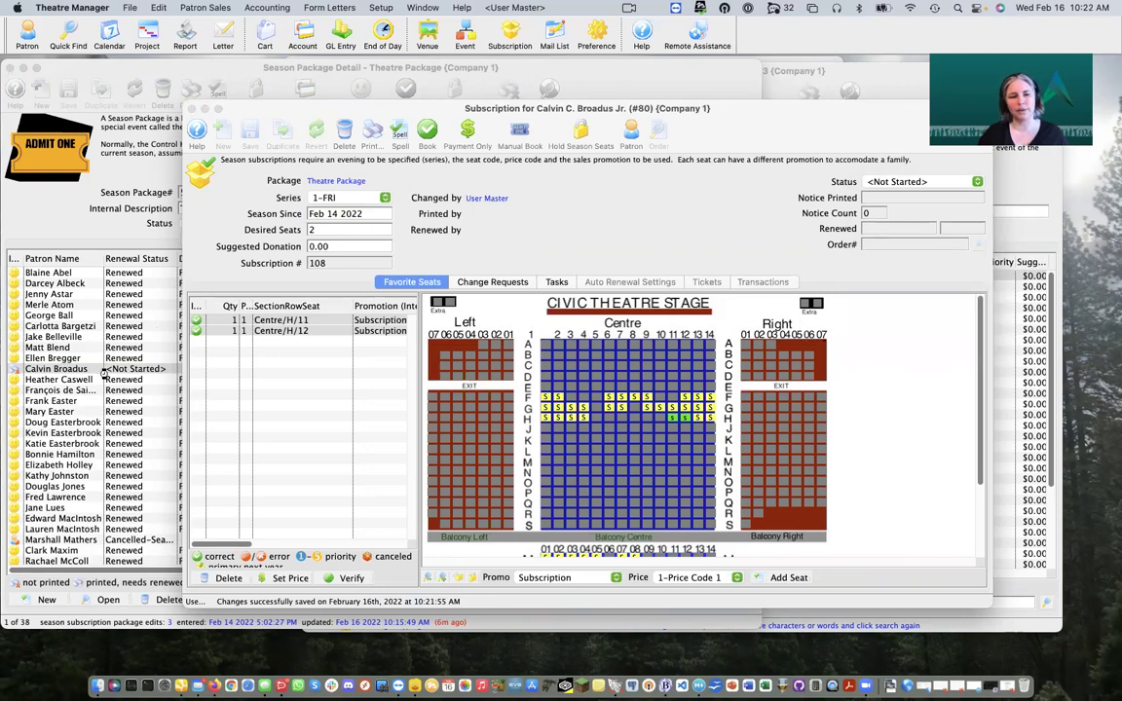
{"action": "key", "text": "super+w"}
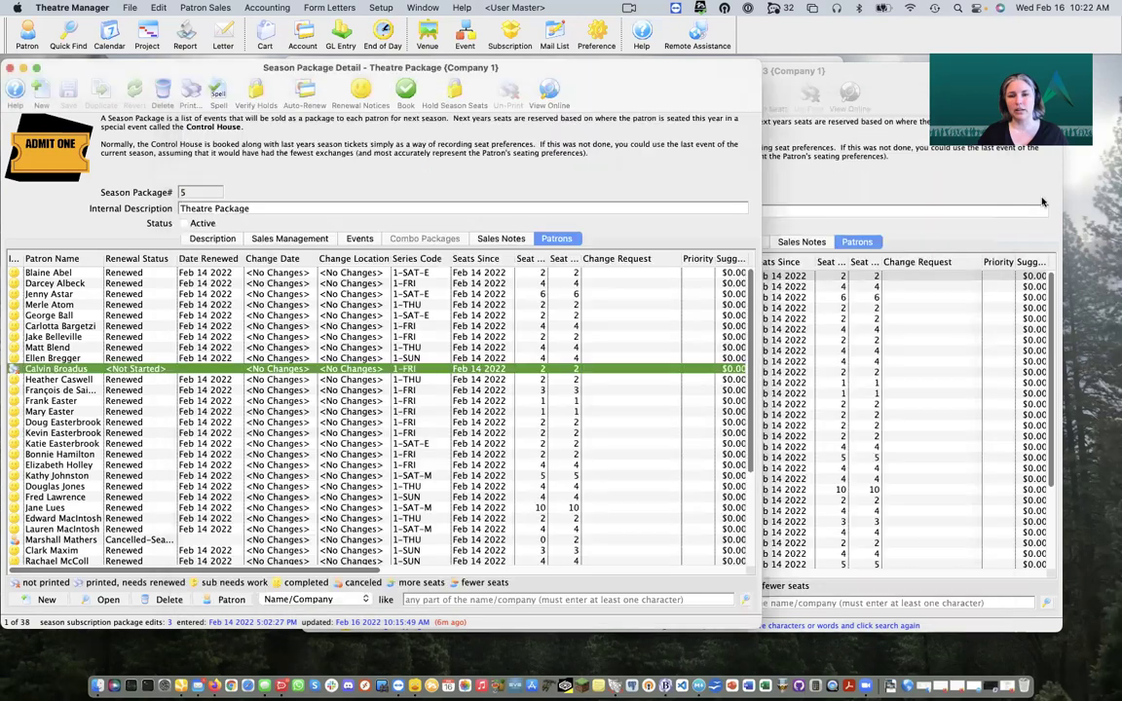
Review the 2022-2023 package's events, sales settings and description, and compare its control house settings with the old package's
{"action": "left_click", "coordinate": [1042, 202]}
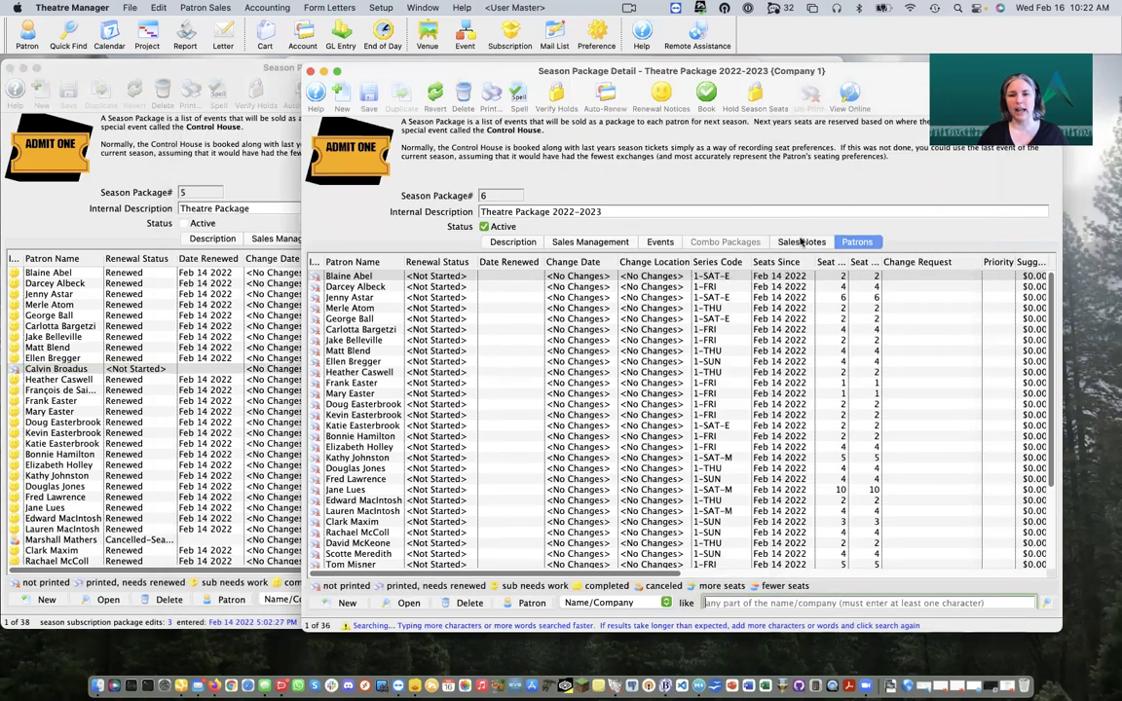
{"action": "left_click", "coordinate": [800, 241]}
{"action": "left_click", "coordinate": [659, 242]}
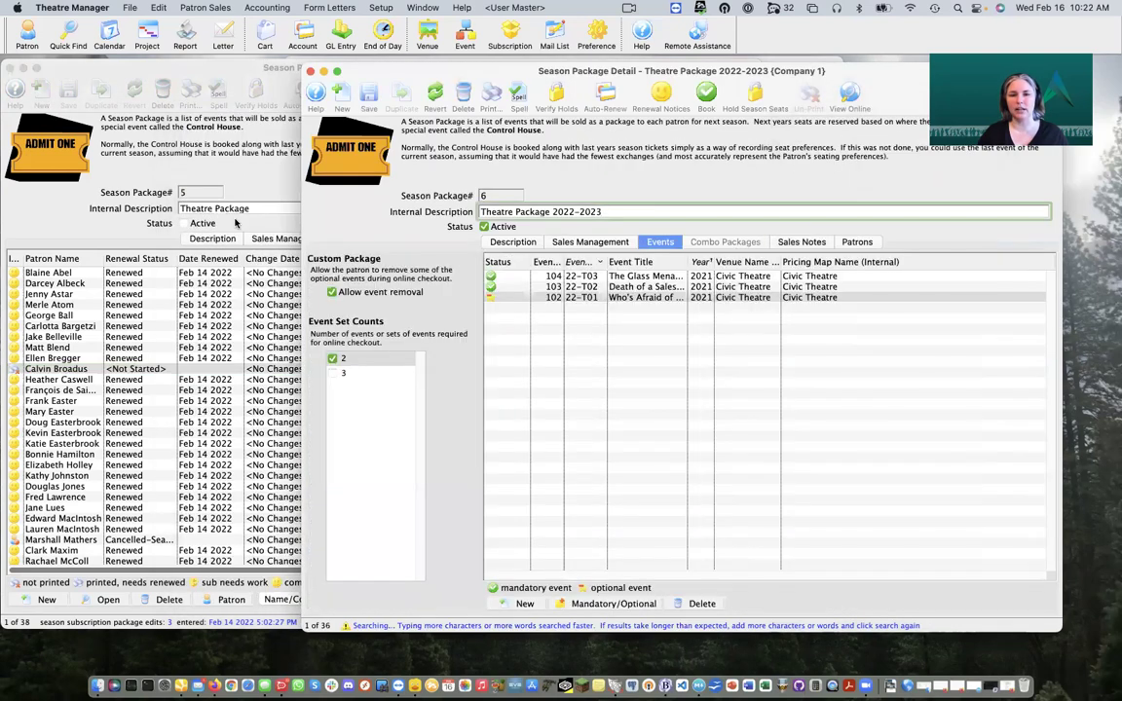
{"action": "key", "text": "super+Left"}
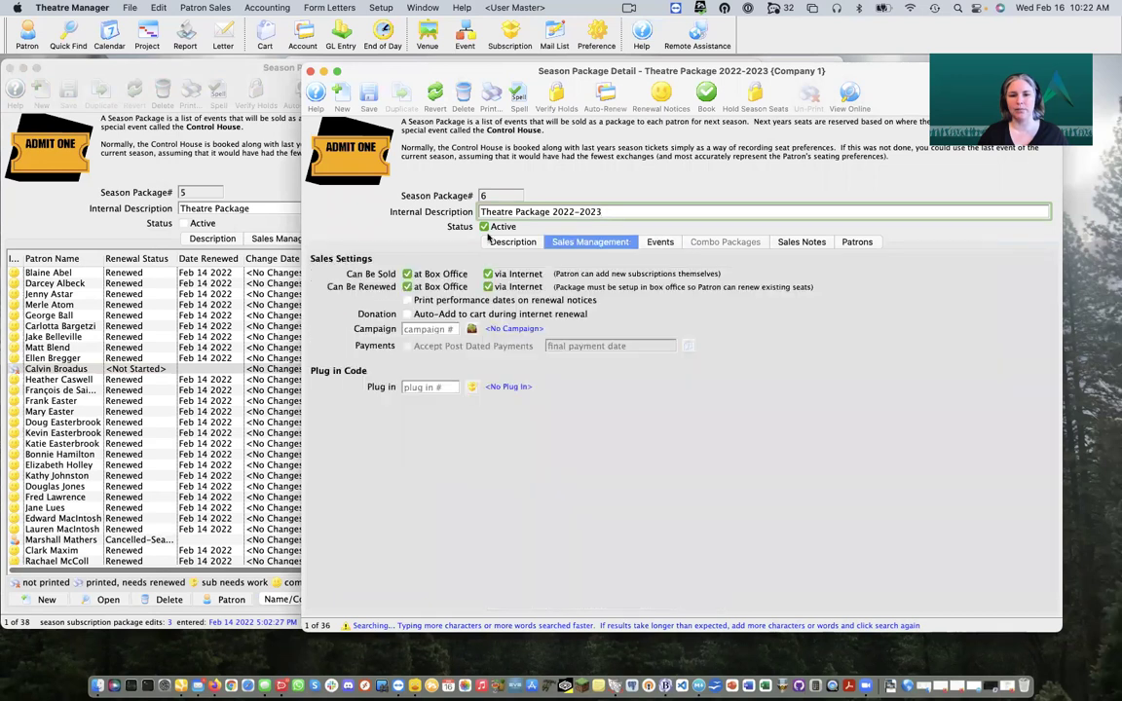
{"action": "key", "text": "super+Left"}
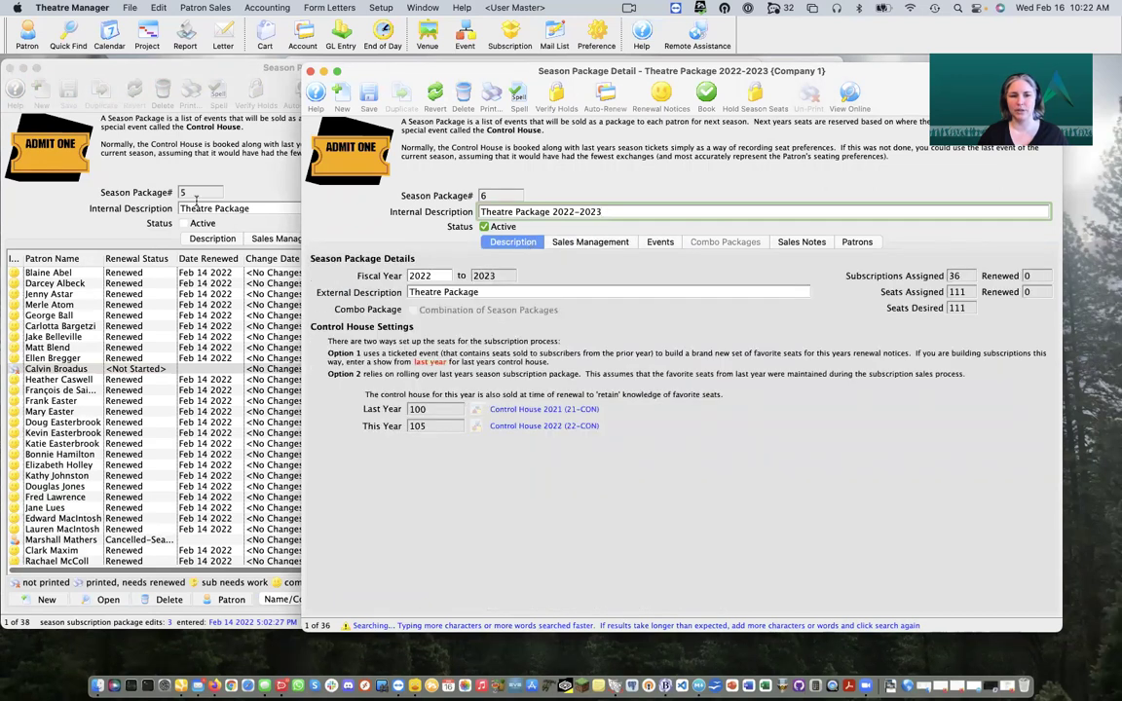
{"action": "left_click", "coordinate": [196, 201]}
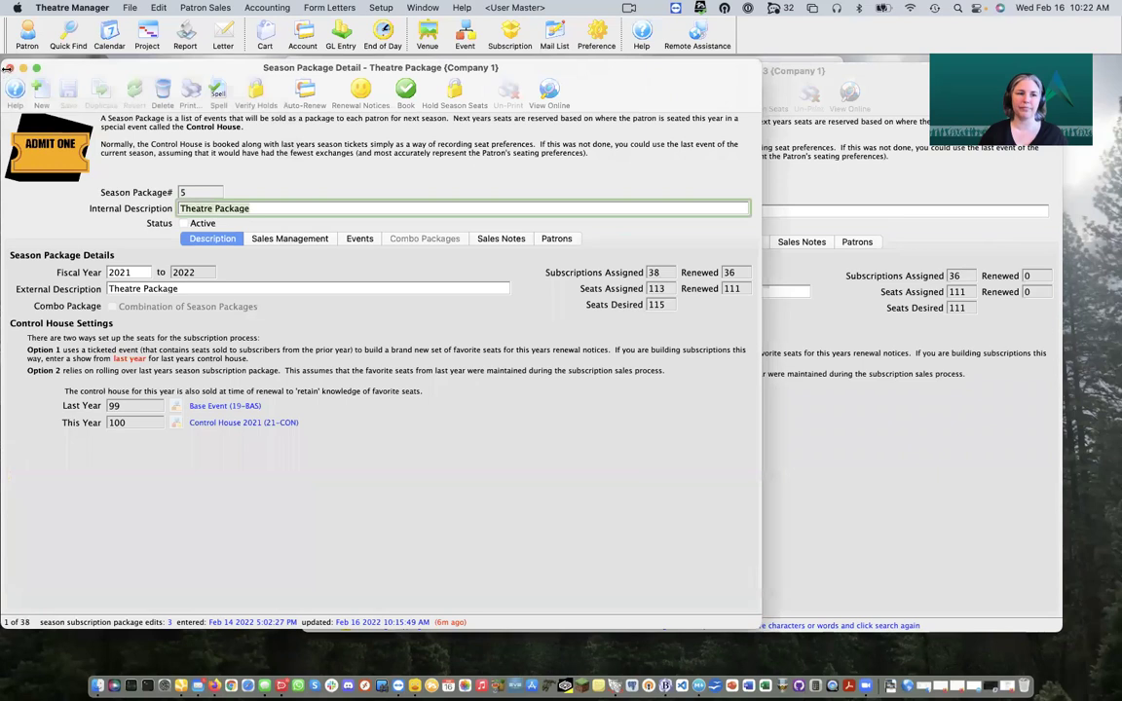
Close the old package and examine the patrons of Theatre Package 2022-2023
{"action": "left_click", "coordinate": [908, 74]}
{"action": "left_click_drag", "start_coordinate": [805, 66], "coordinate": [706, 60]}
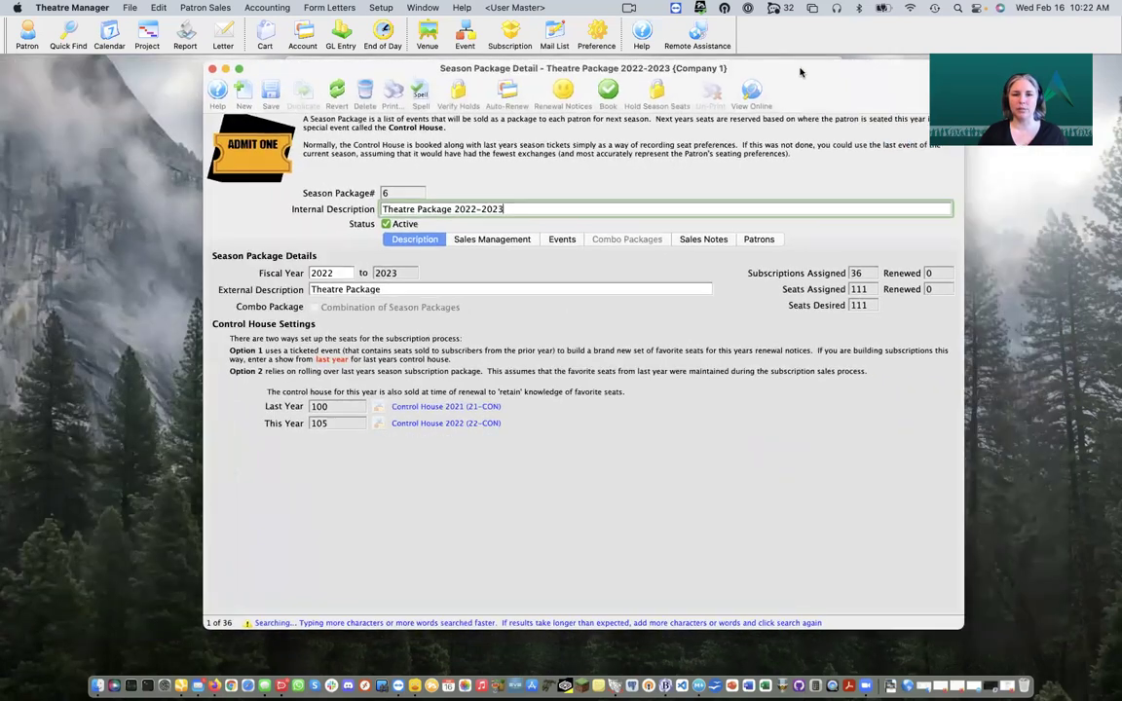
{"action": "left_click", "coordinate": [749, 238]}
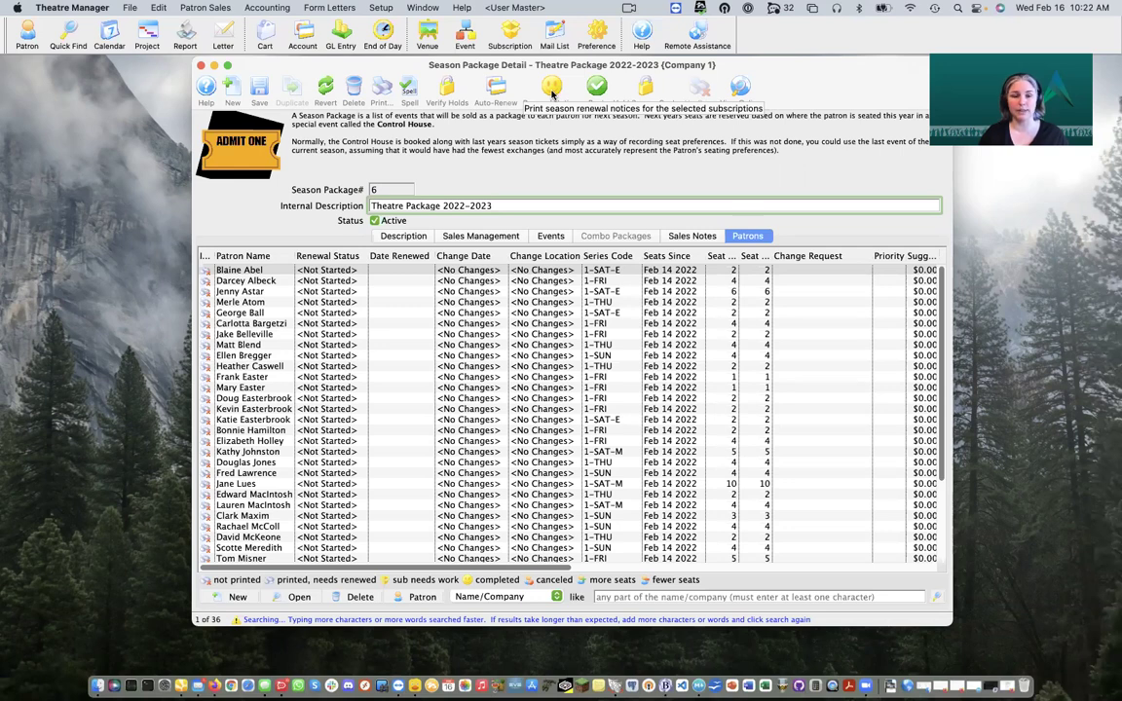
{"action": "left_click_drag", "start_coordinate": [797, 79], "coordinate": [735, 82]}
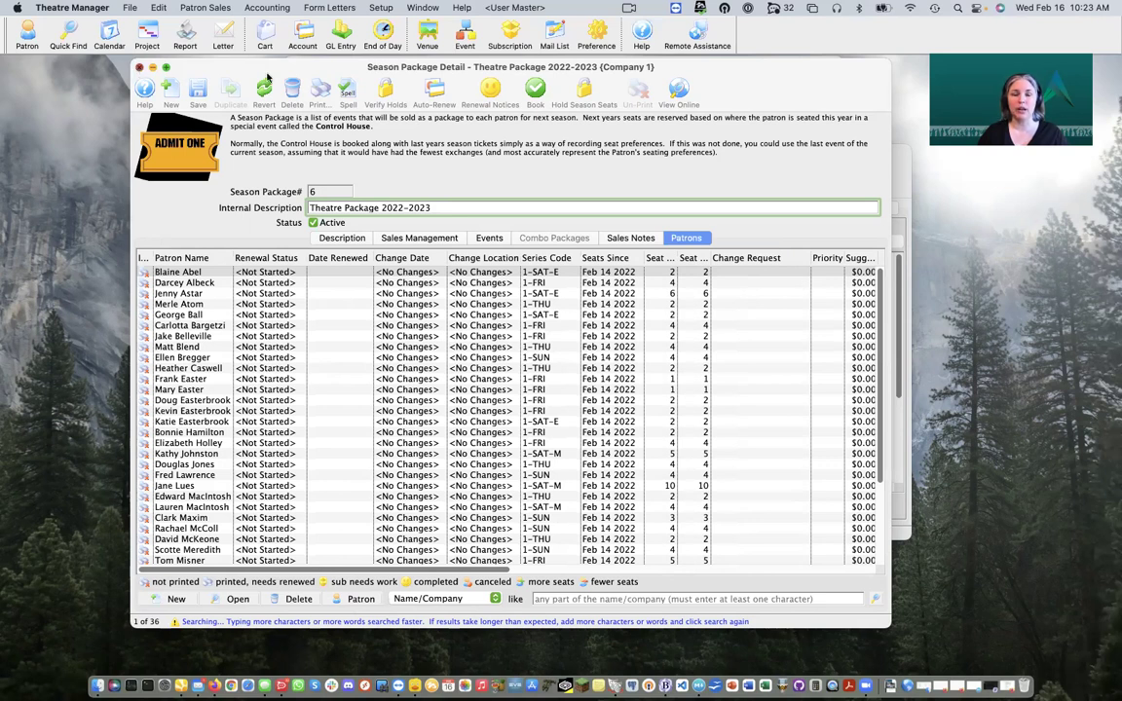
Bring up the season package list, open the seat map and subscriber window for Theatre Package 2022-2023, and enlarge the window
{"action": "left_click", "coordinate": [511, 32]}
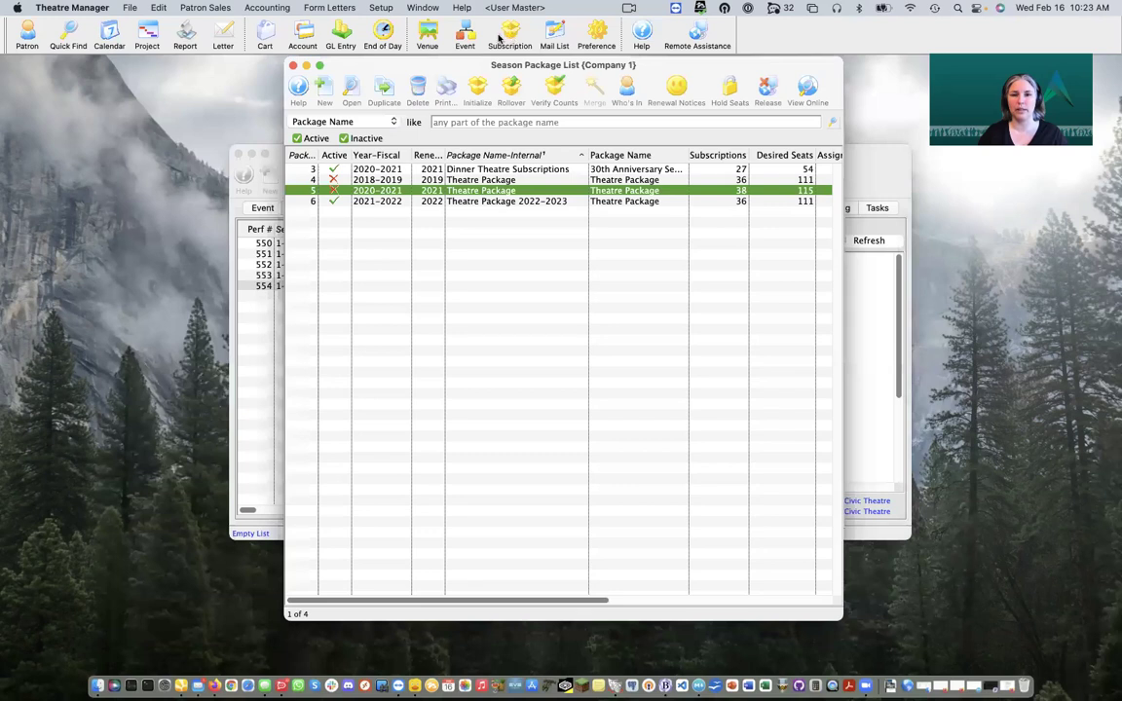
{"action": "left_click", "coordinate": [507, 34]}
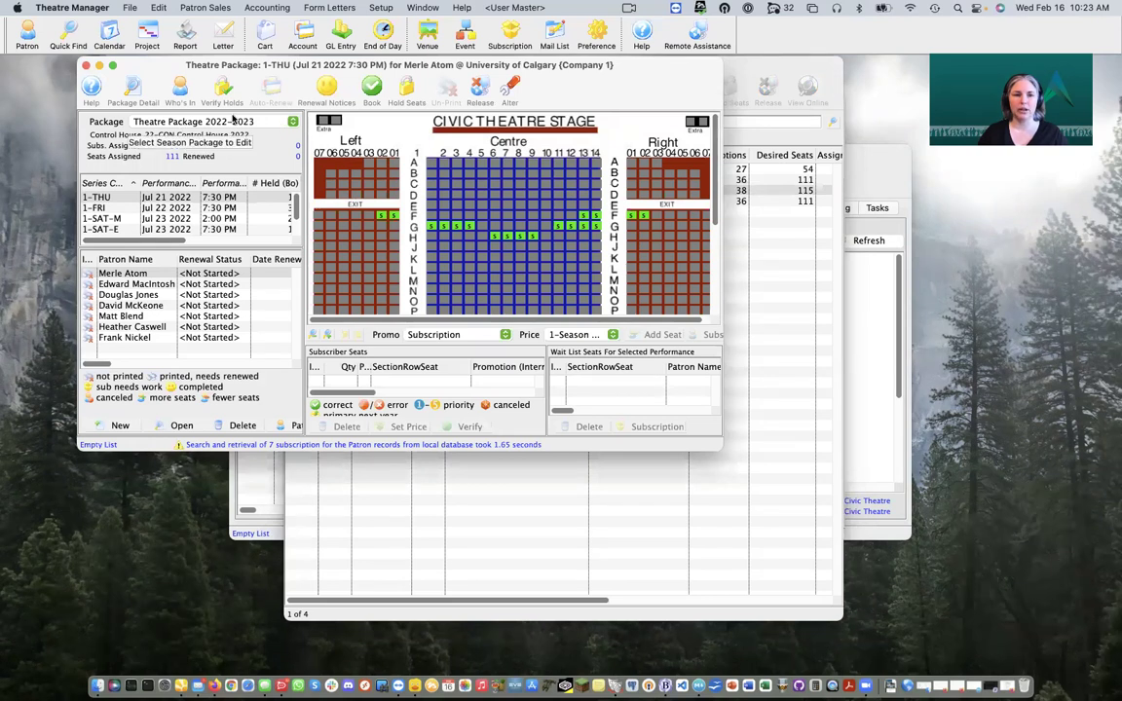
{"action": "left_click", "coordinate": [282, 124]}
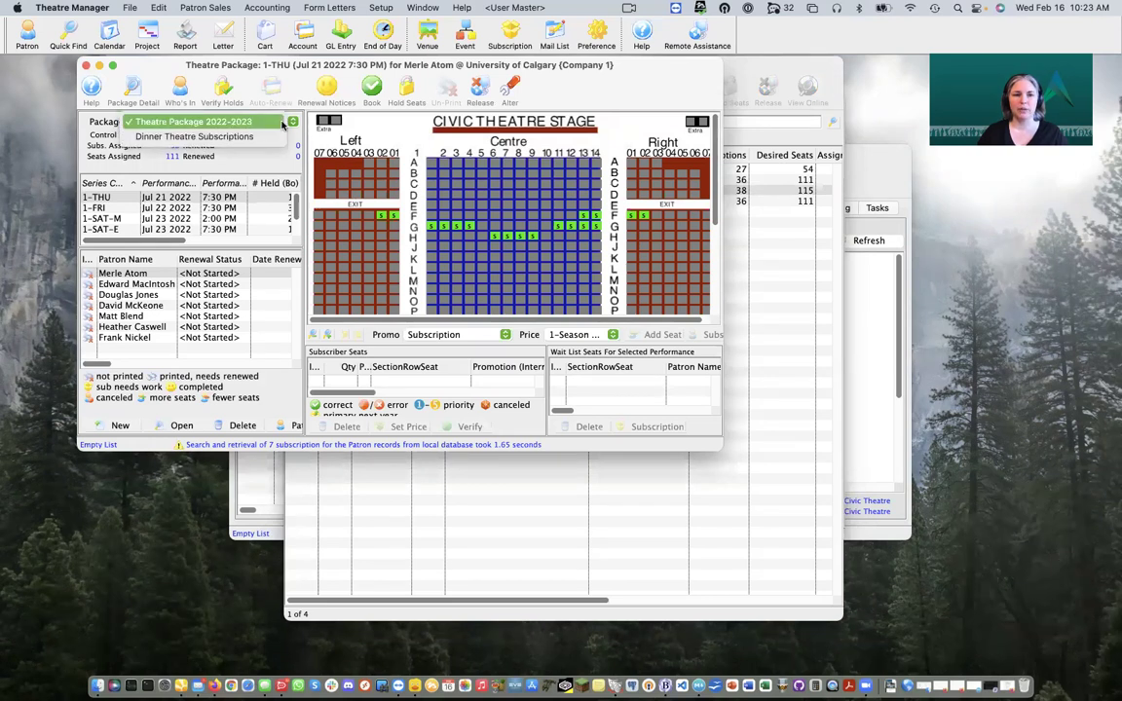
{"action": "left_click", "coordinate": [263, 124]}
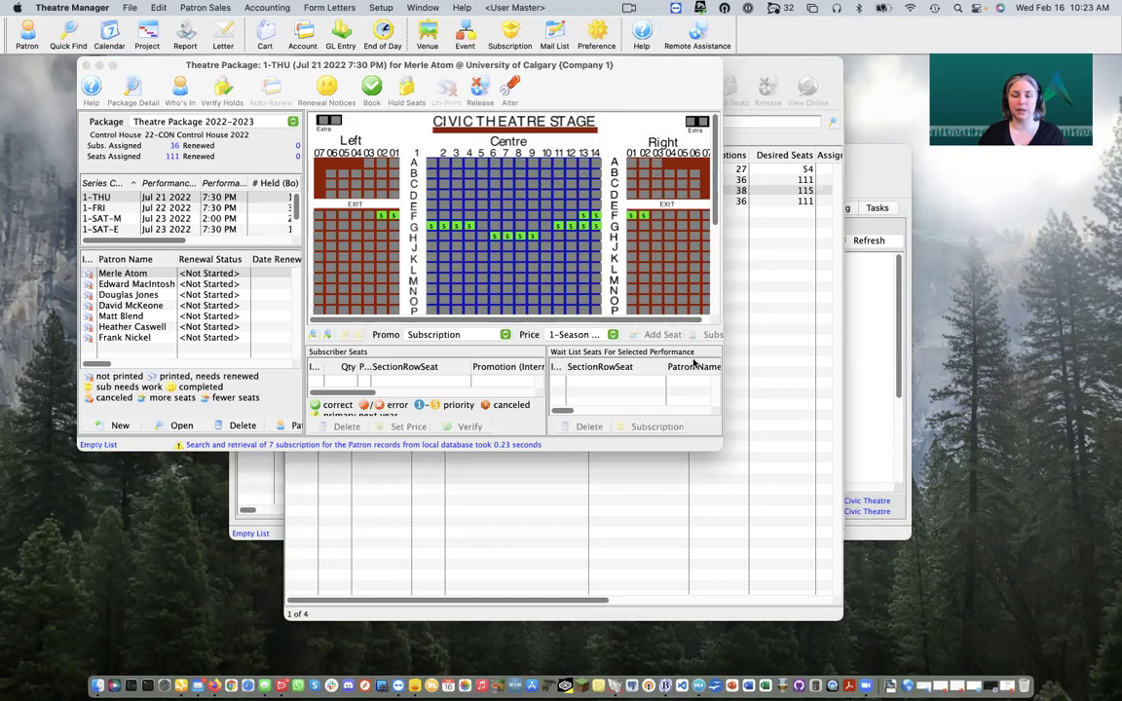
{"action": "left_click_drag", "start_coordinate": [721, 448], "coordinate": [852, 548]}
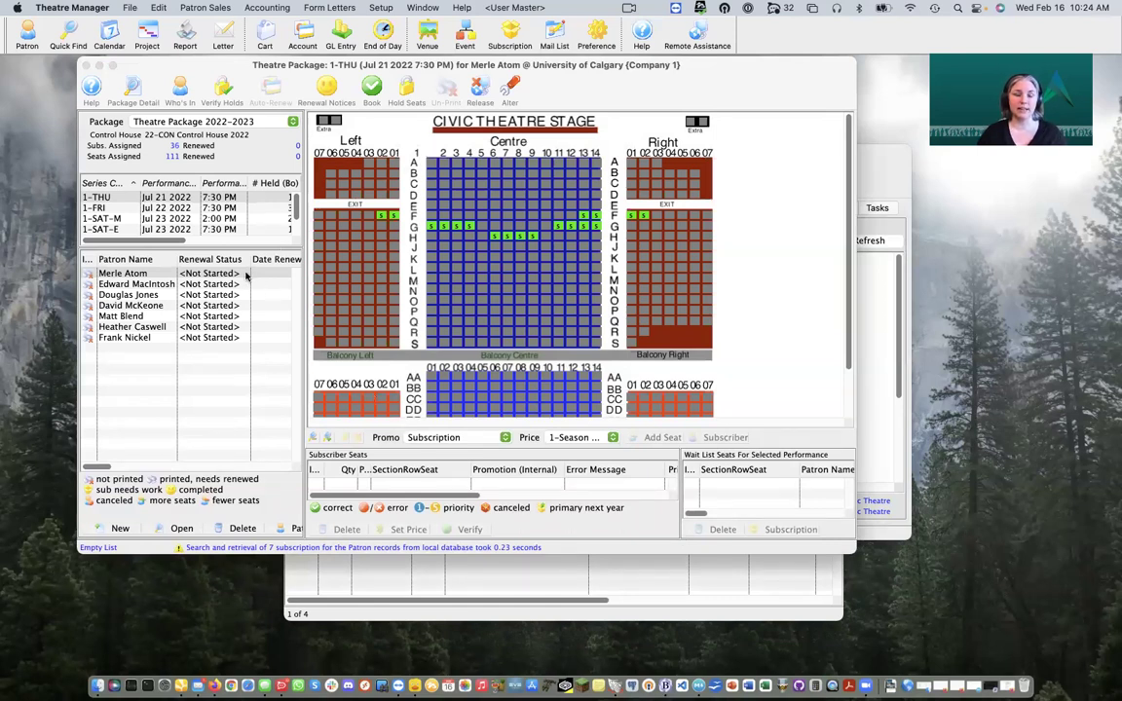
Try to convert the Subscription-Early promotion to Subscription at any price code for all patrons in the 1-THU series
{"action": "left_click", "coordinate": [222, 274]}
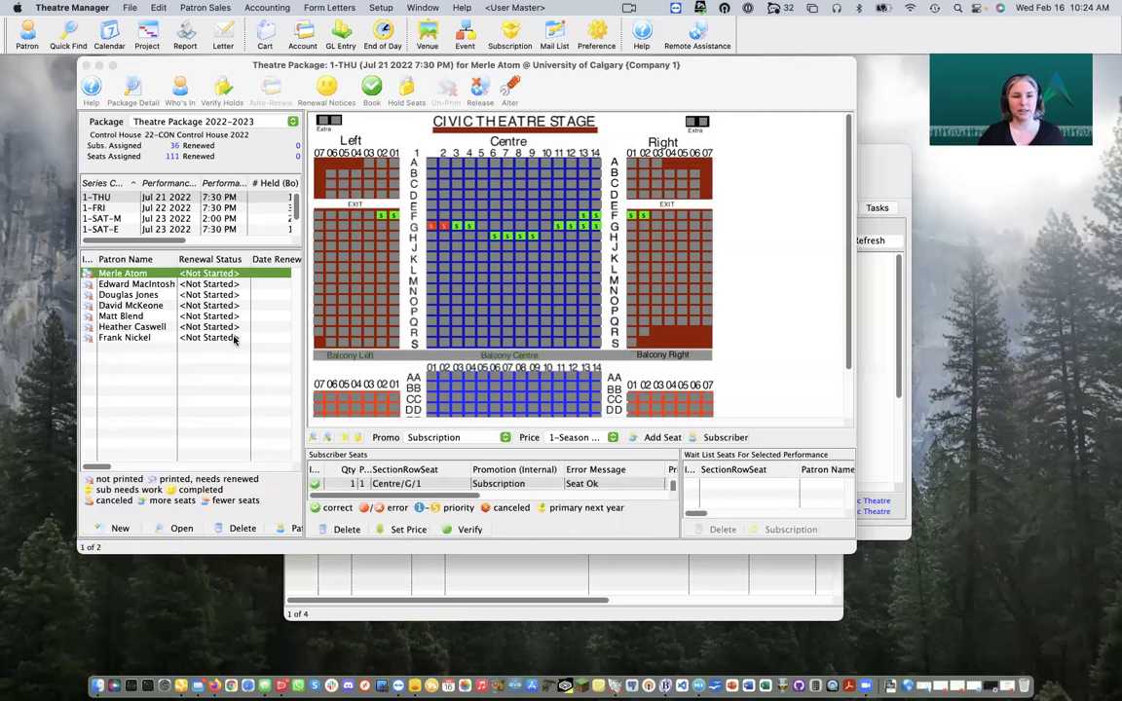
{"action": "left_click", "coordinate": [234, 339], "text": "shift"}
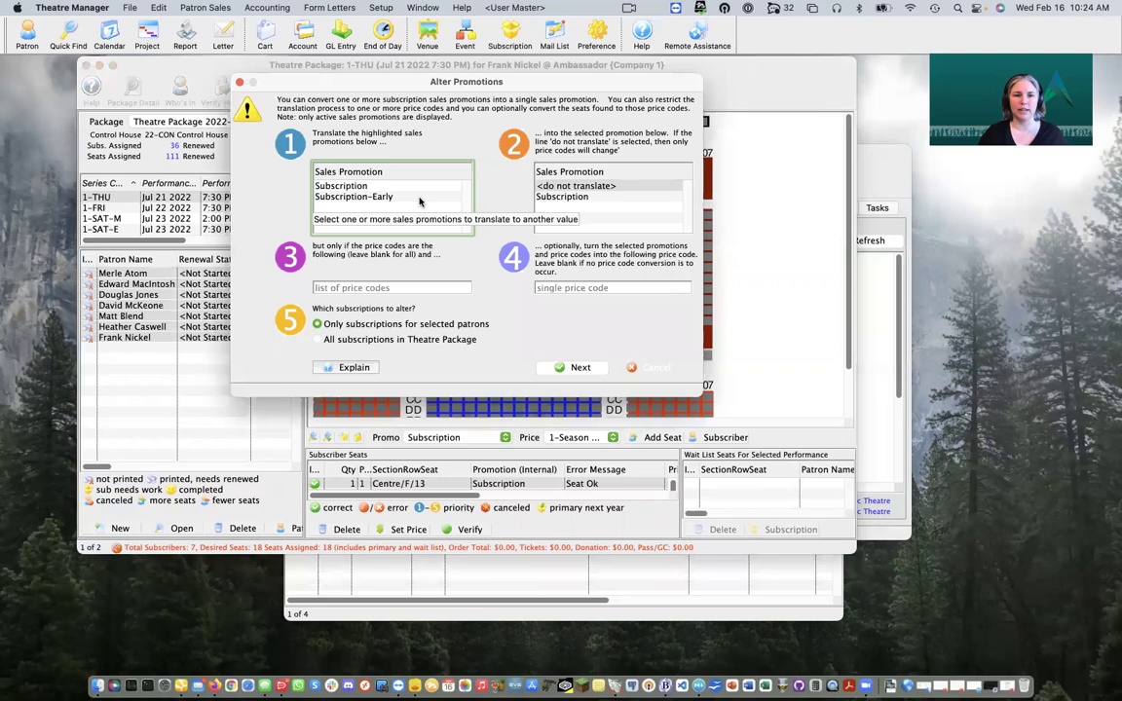
{"action": "left_click", "coordinate": [344, 189]}
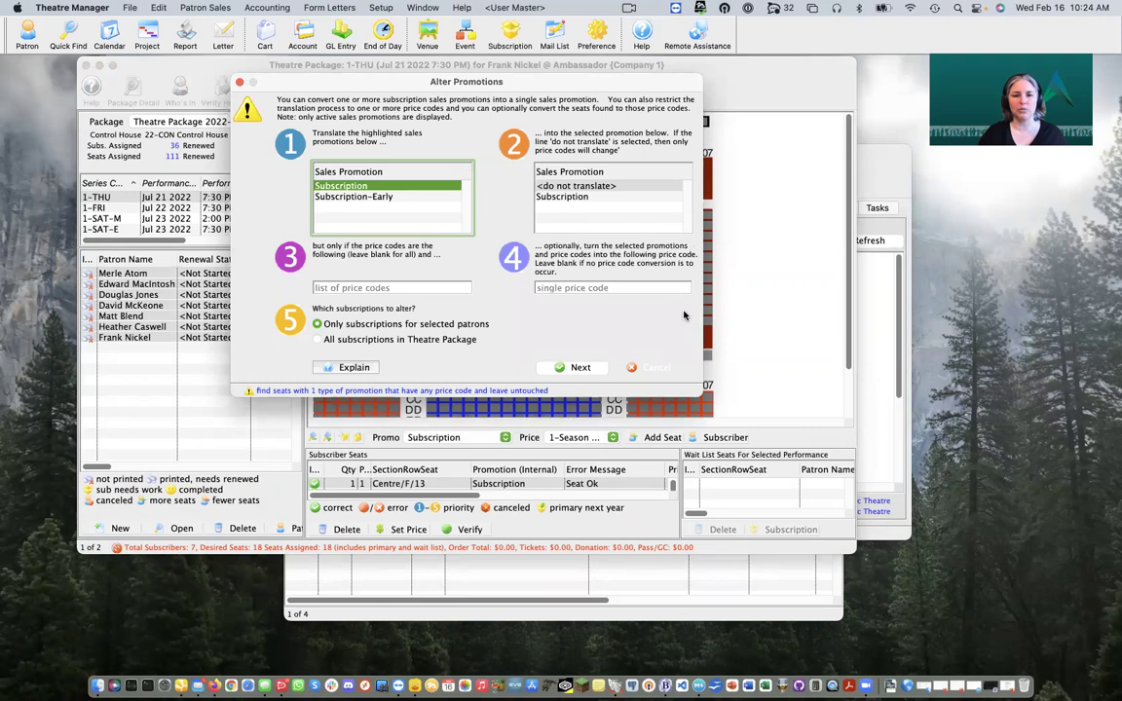
{"action": "left_click", "coordinate": [589, 198]}
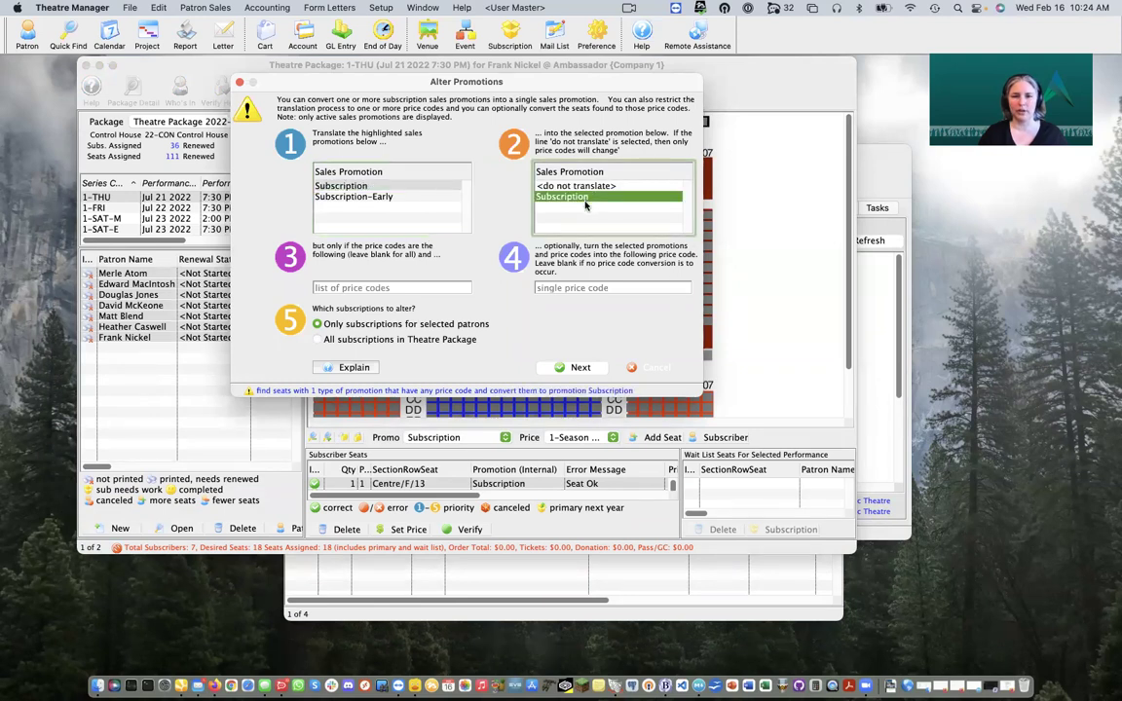
{"action": "left_click", "coordinate": [413, 199]}
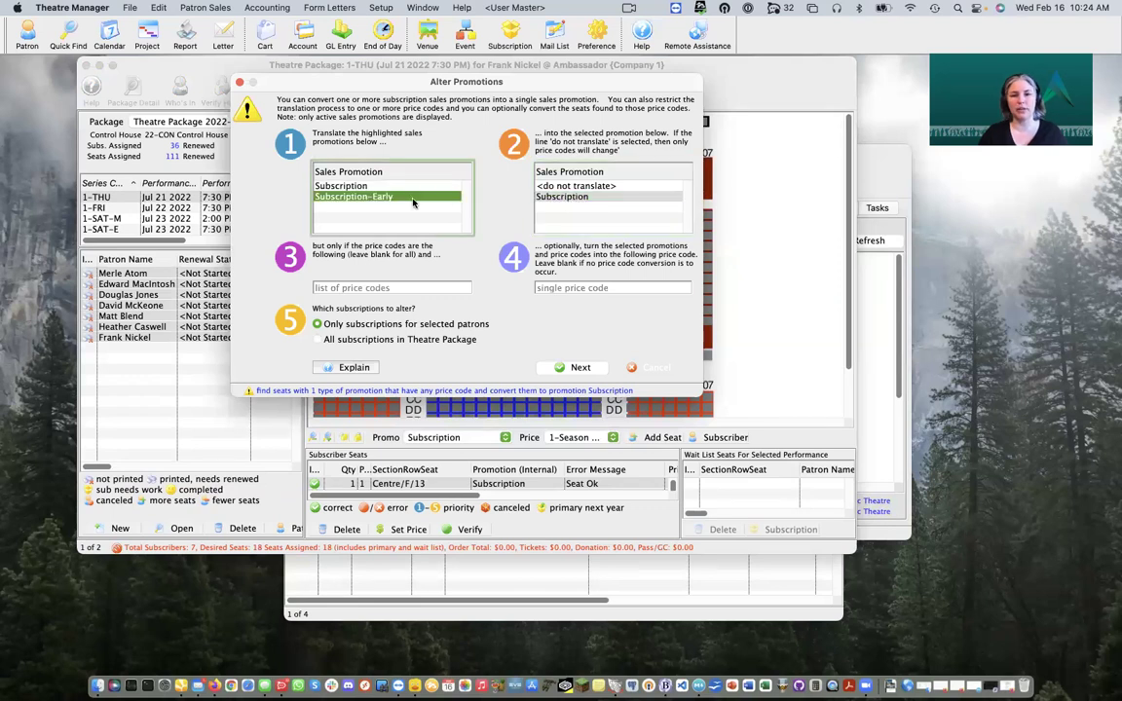
{"action": "left_click", "coordinate": [570, 199]}
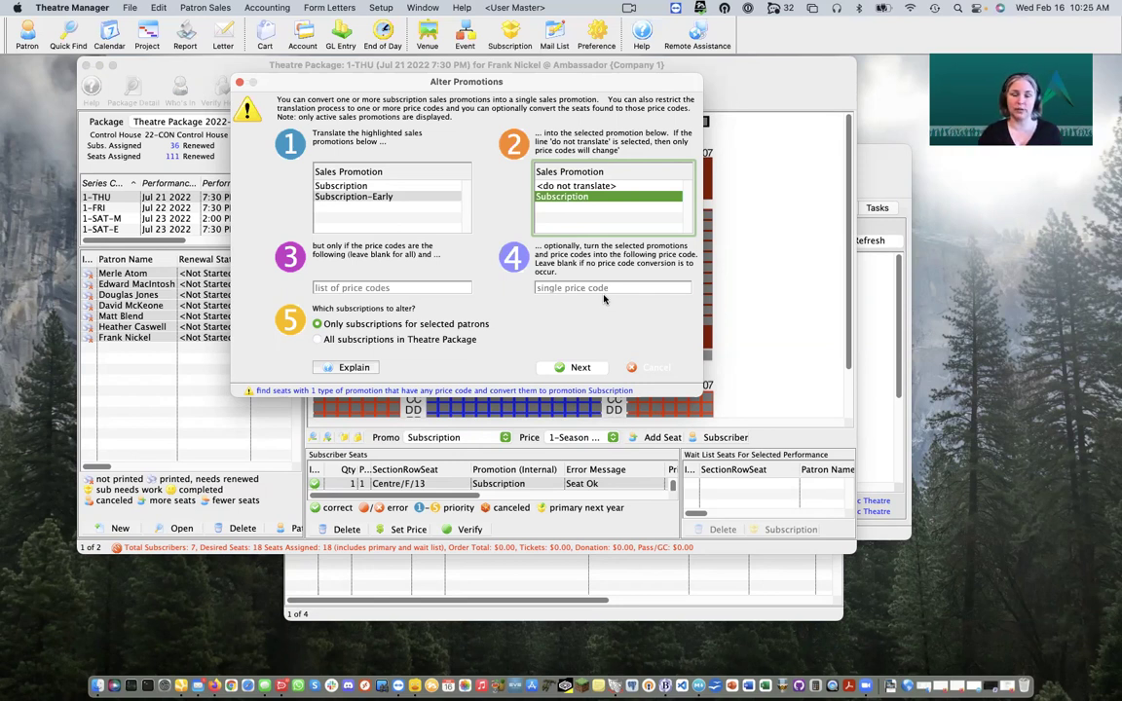
{"action": "left_click", "coordinate": [347, 288]}
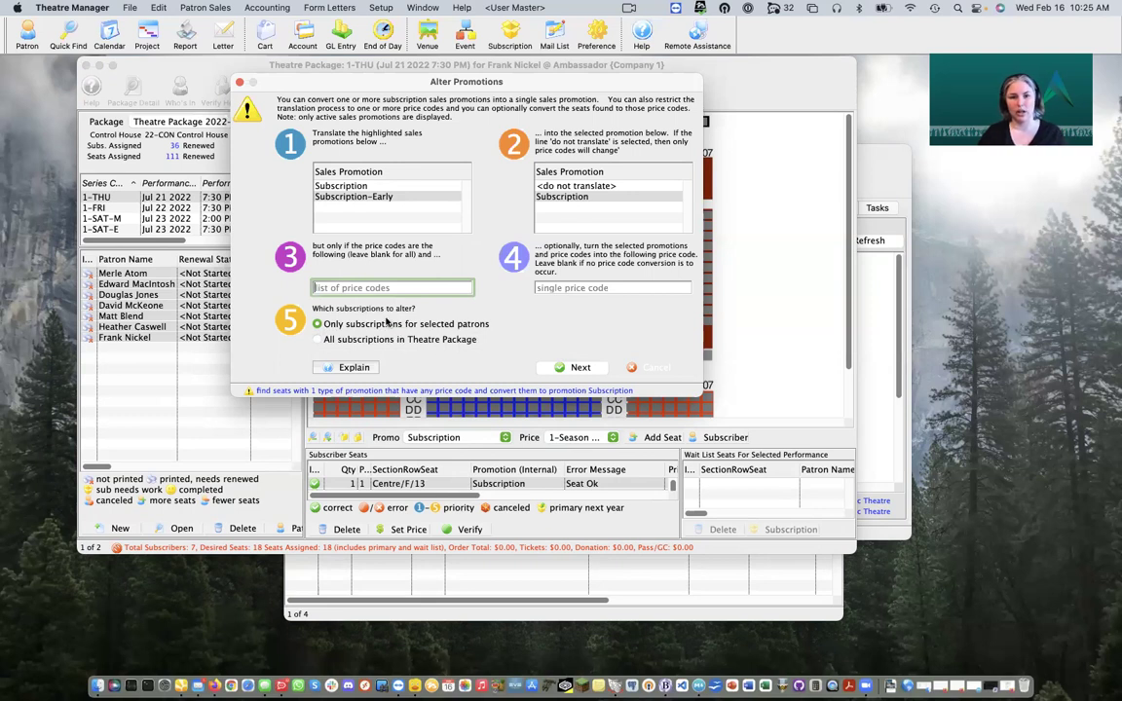
{"action": "left_click", "coordinate": [581, 368]}
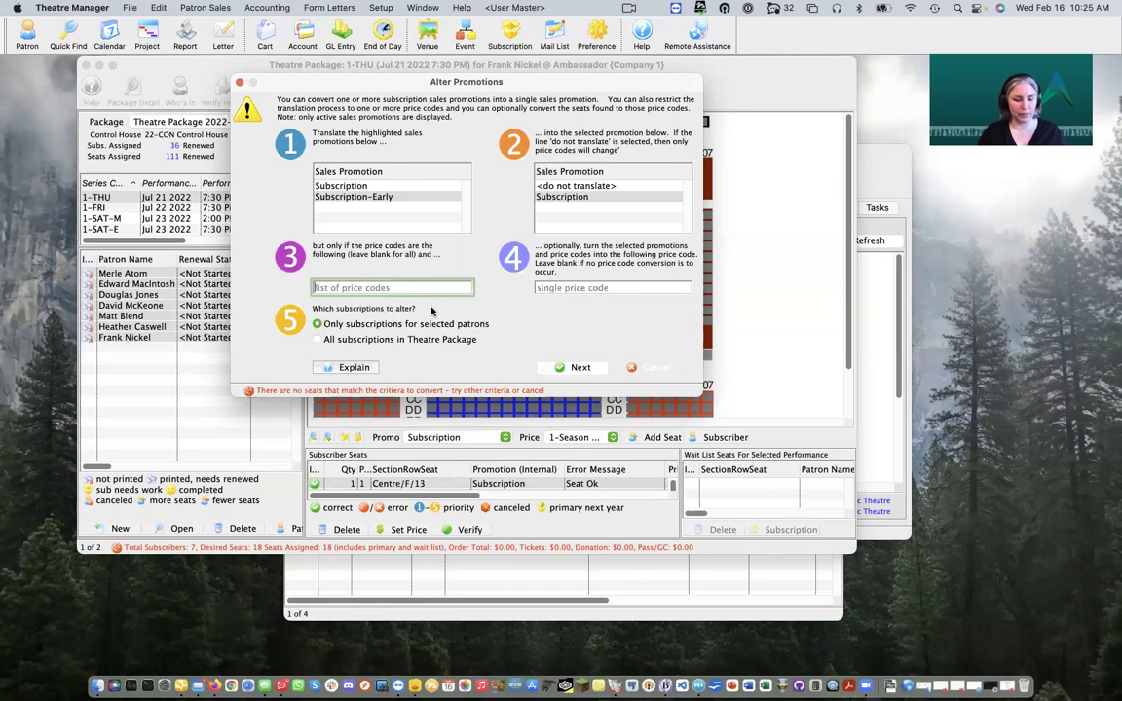
Retry the Subscription-Early conversion with source and target price code 1, switch the source promotion to Subscription, and cancel Alter Promotions
{"action": "type", "text": "1"}
{"action": "key", "text": "Tab"}
{"action": "type", "text": "1"}
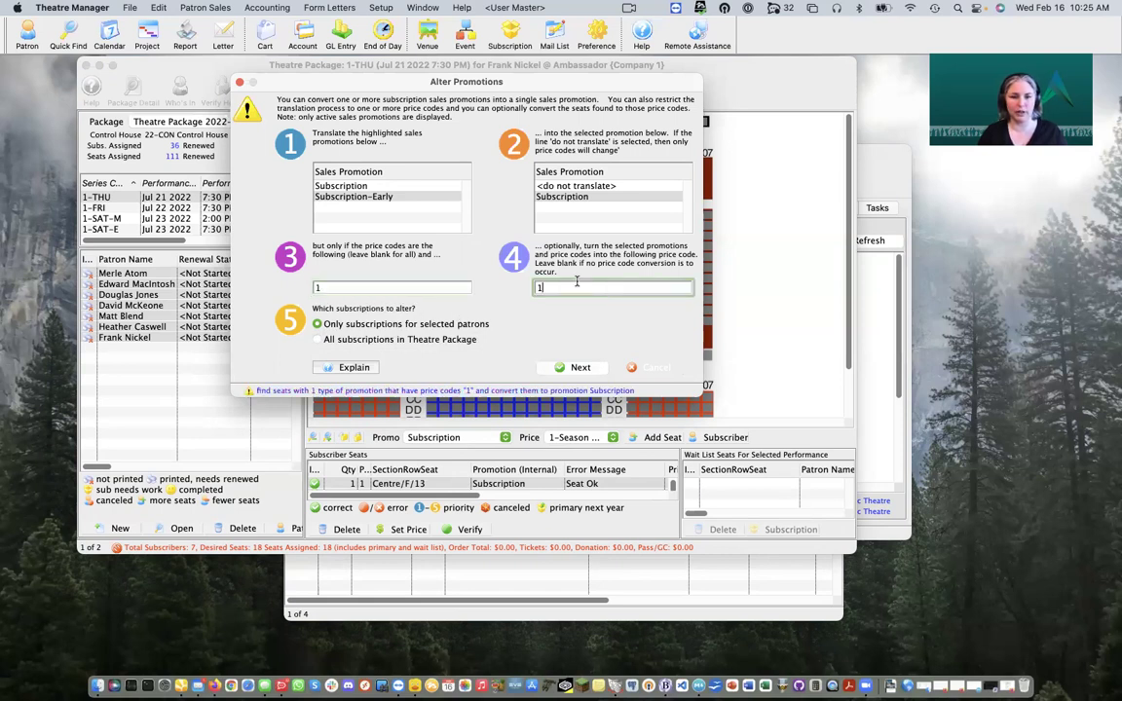
{"action": "left_click", "coordinate": [578, 369]}
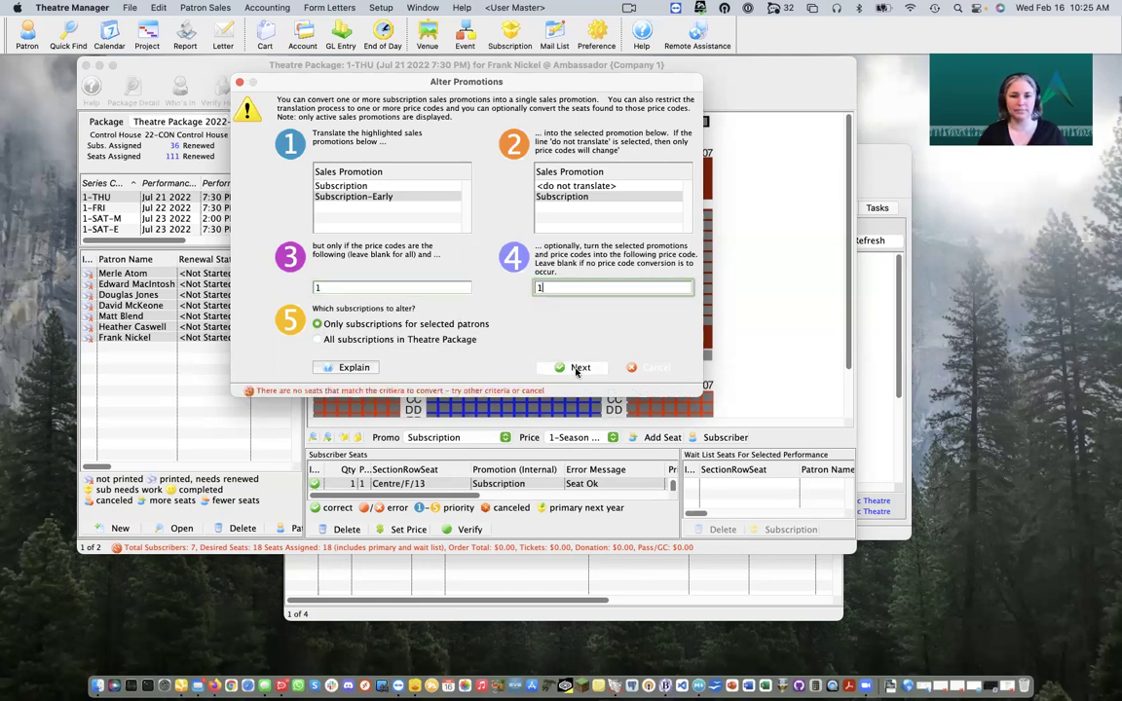
{"action": "left_click", "coordinate": [387, 198]}
{"action": "left_click", "coordinate": [343, 186]}
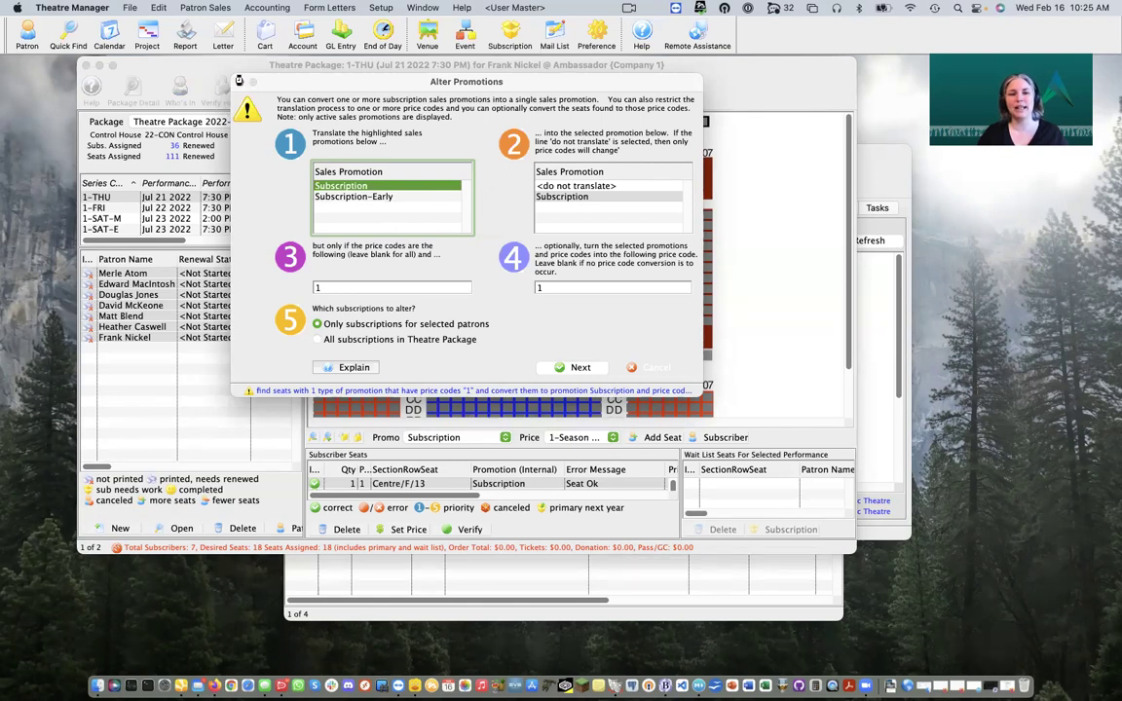
{"action": "key", "text": "Escape"}
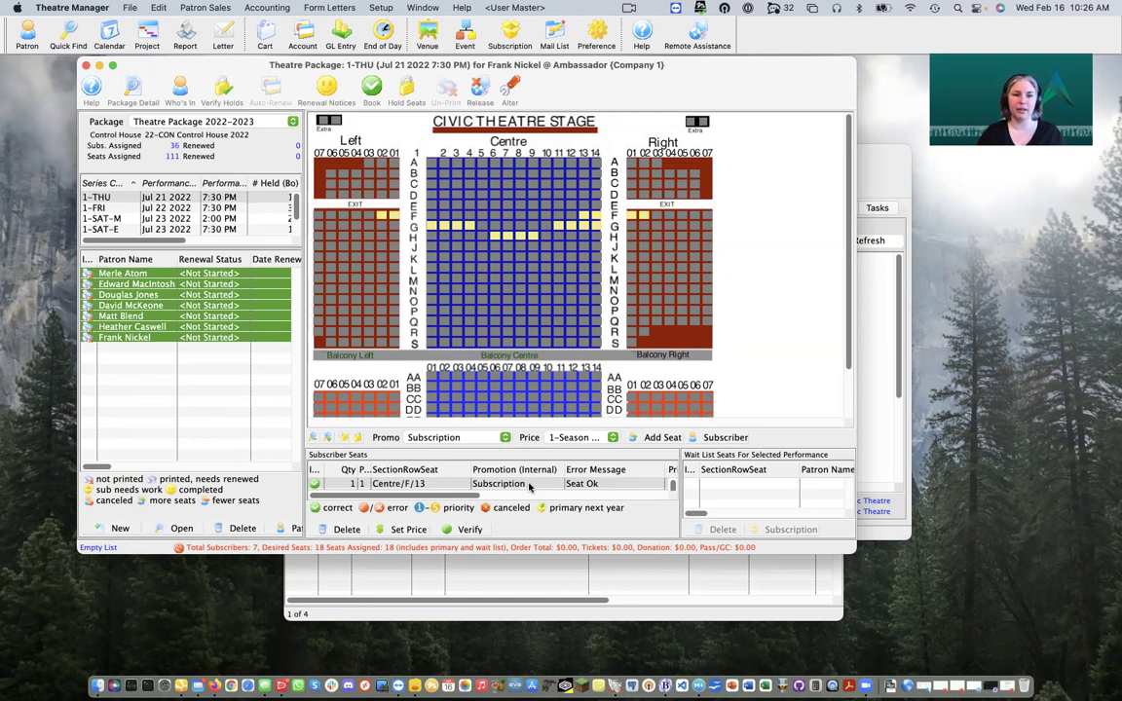
Clear the selection of all 1-THU patrons and select only the third patron in the list
{"action": "left_click", "coordinate": [250, 409]}
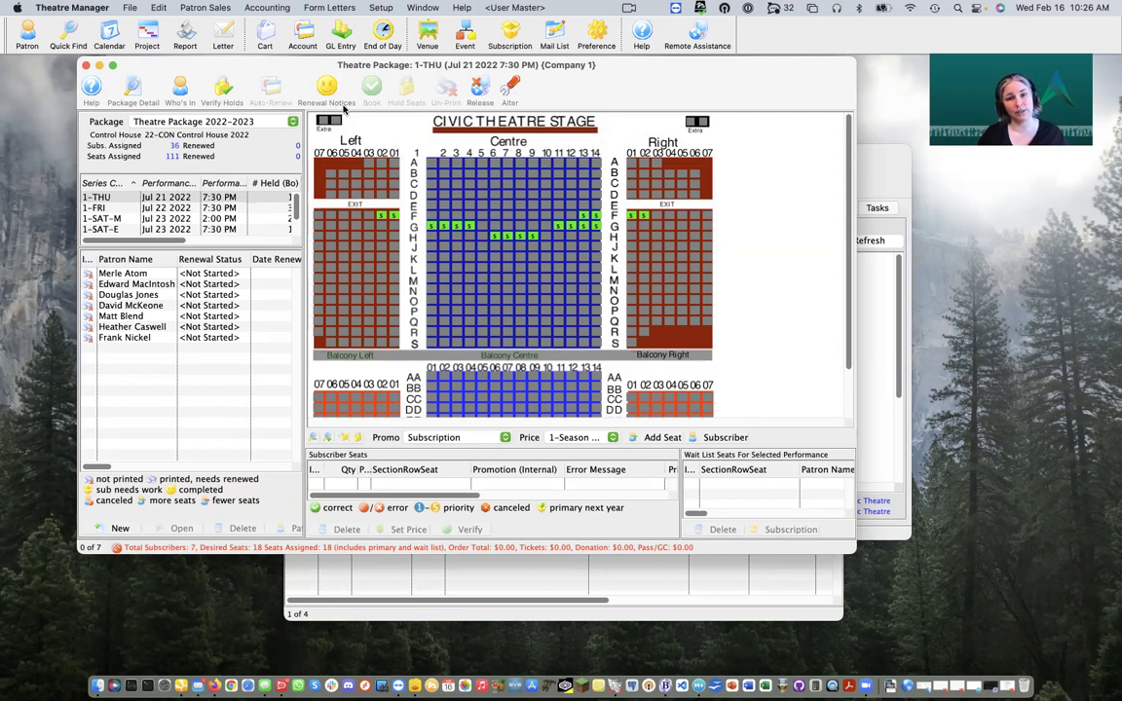
{"action": "left_click", "coordinate": [245, 294]}
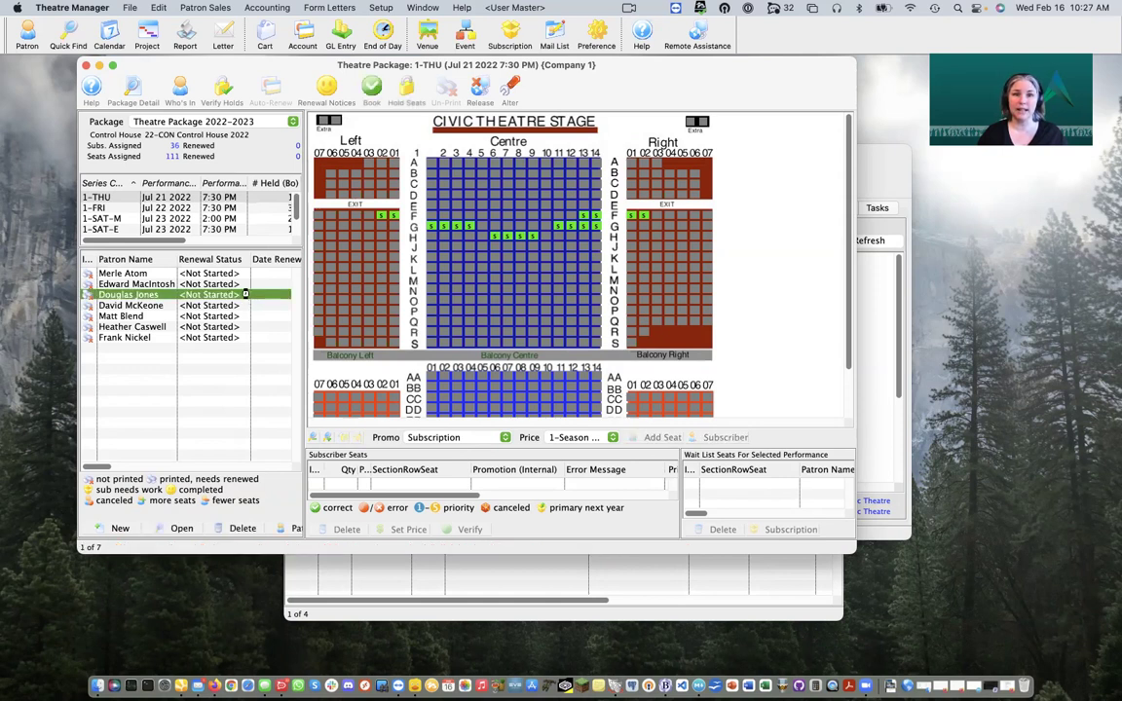